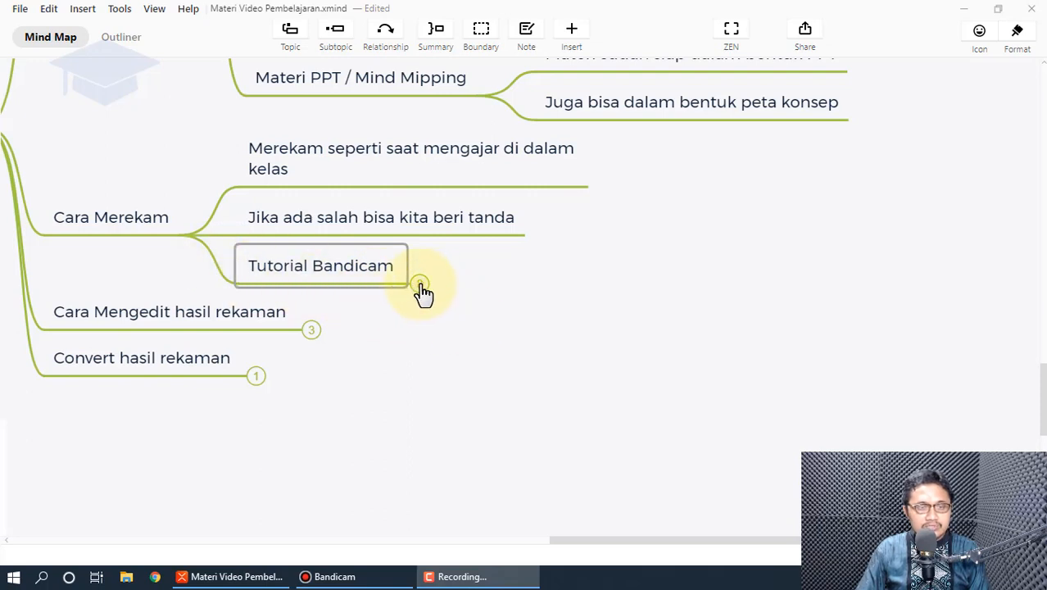
# Expand the Tutorial Bandicam topic in the mind map, and close and relaunch Bandicam
pyautogui.click(420, 284)
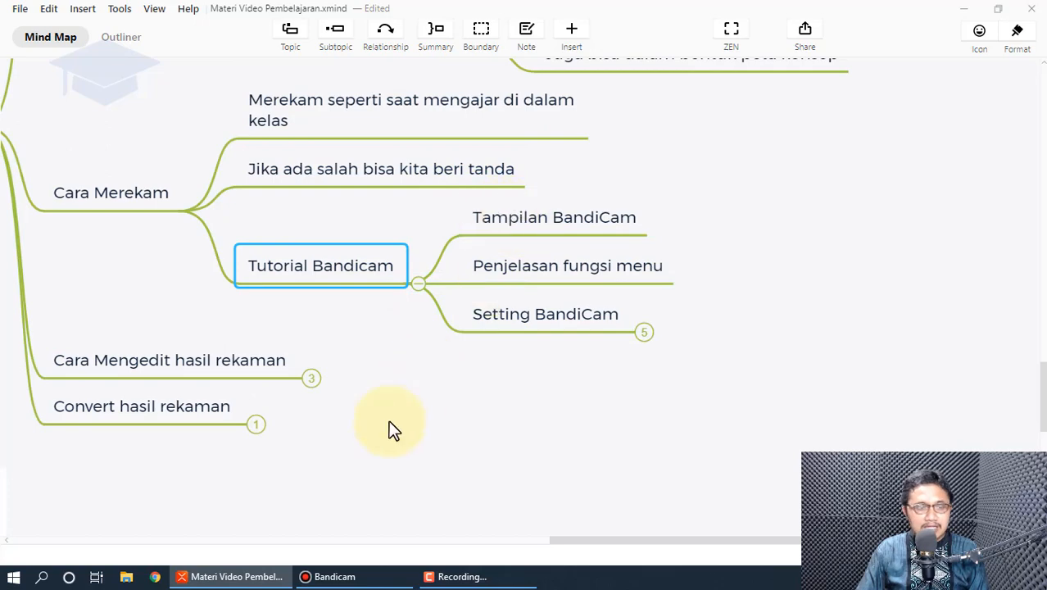
pyautogui.click(385, 577)
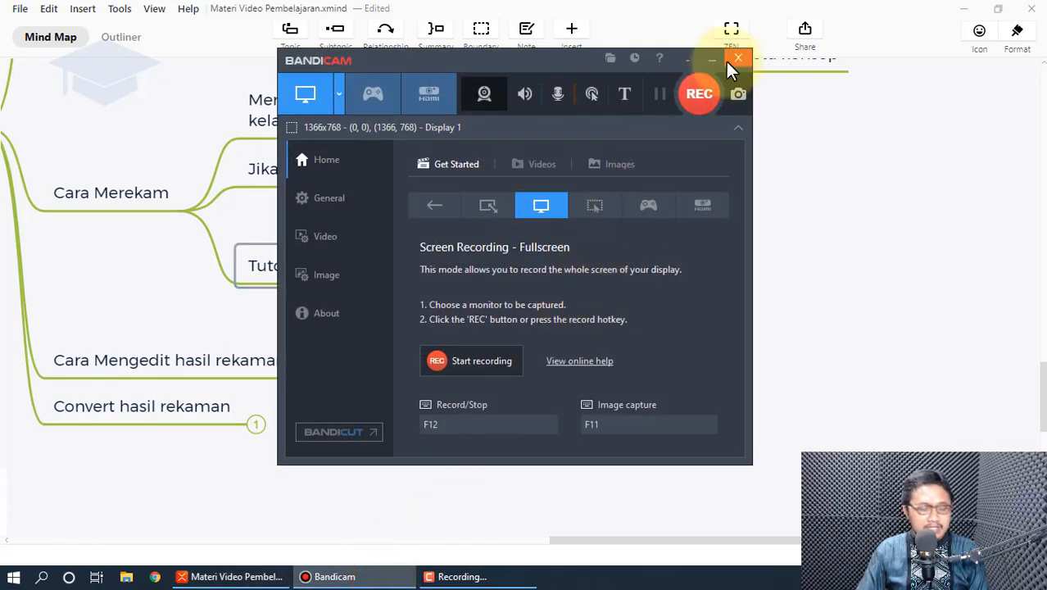
pyautogui.click(728, 65)
pyautogui.press('super')
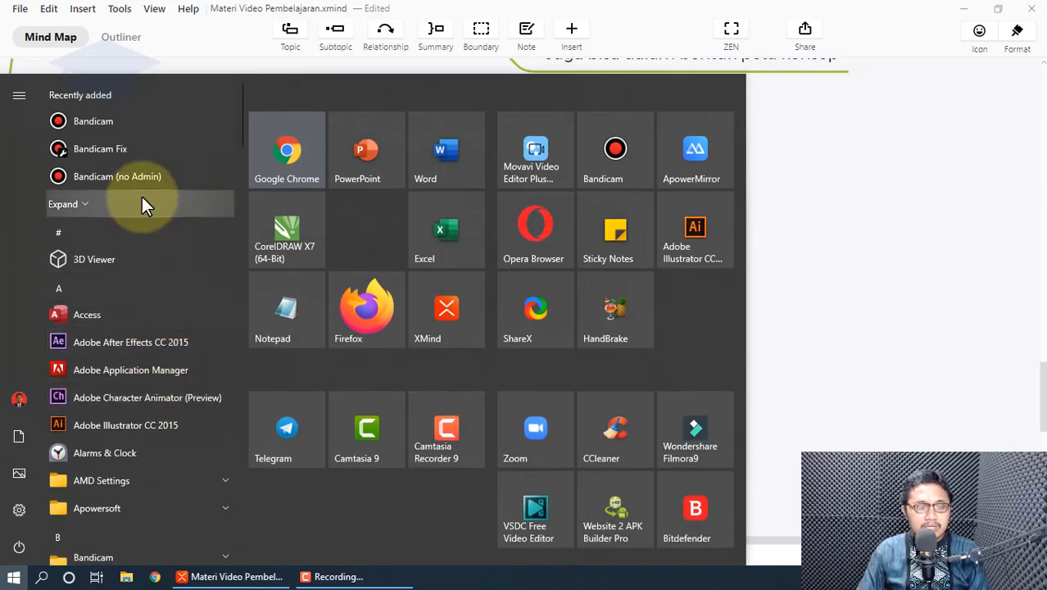
pyautogui.click(104, 123)
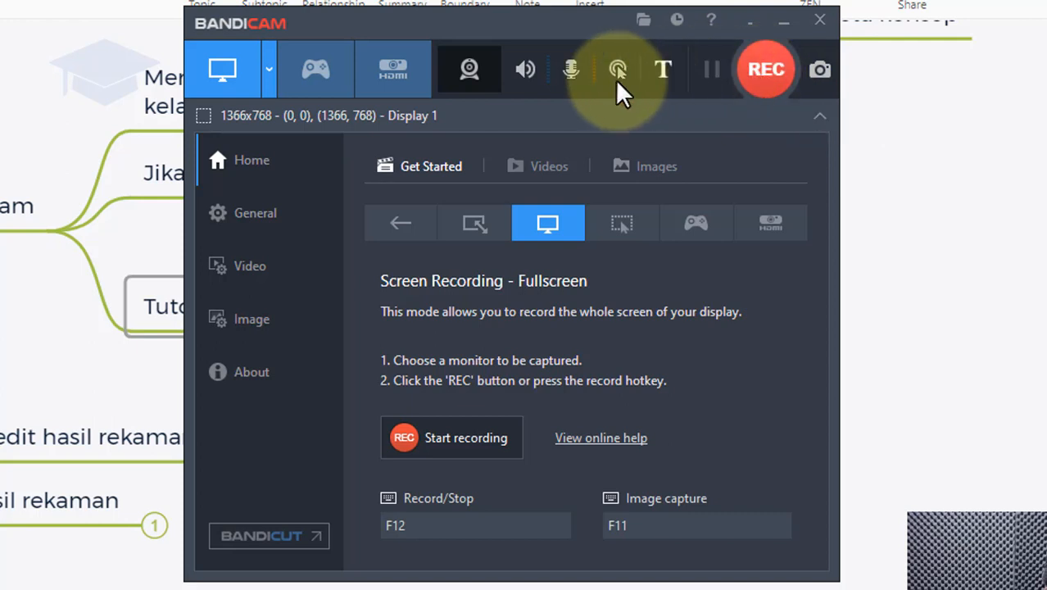
# Look through Bandicam's lists of recorded videos and captured images, and return to the Get Started page
pyautogui.click(287, 158)
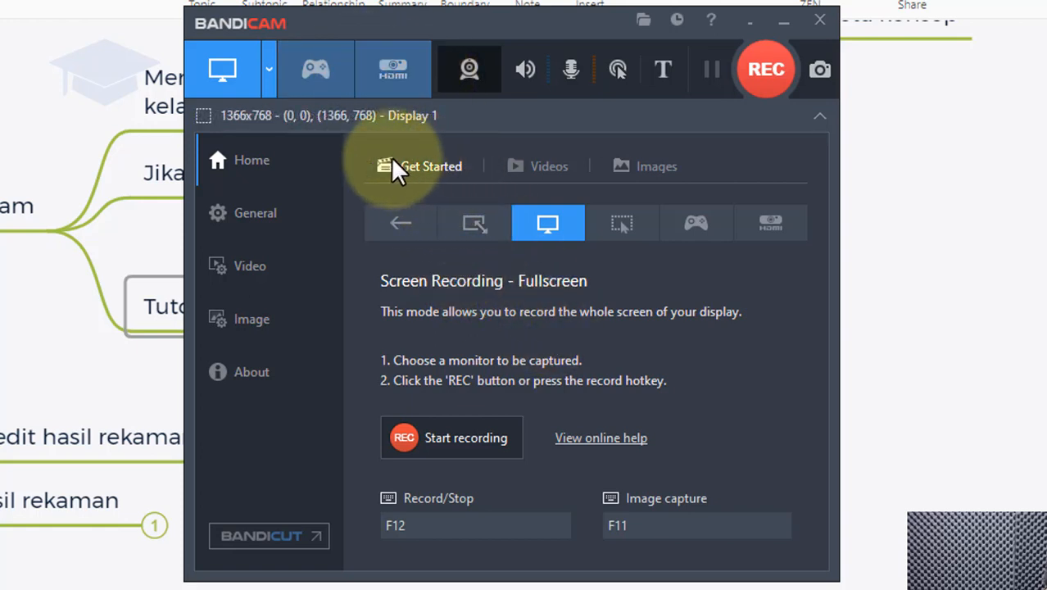
pyautogui.click(533, 171)
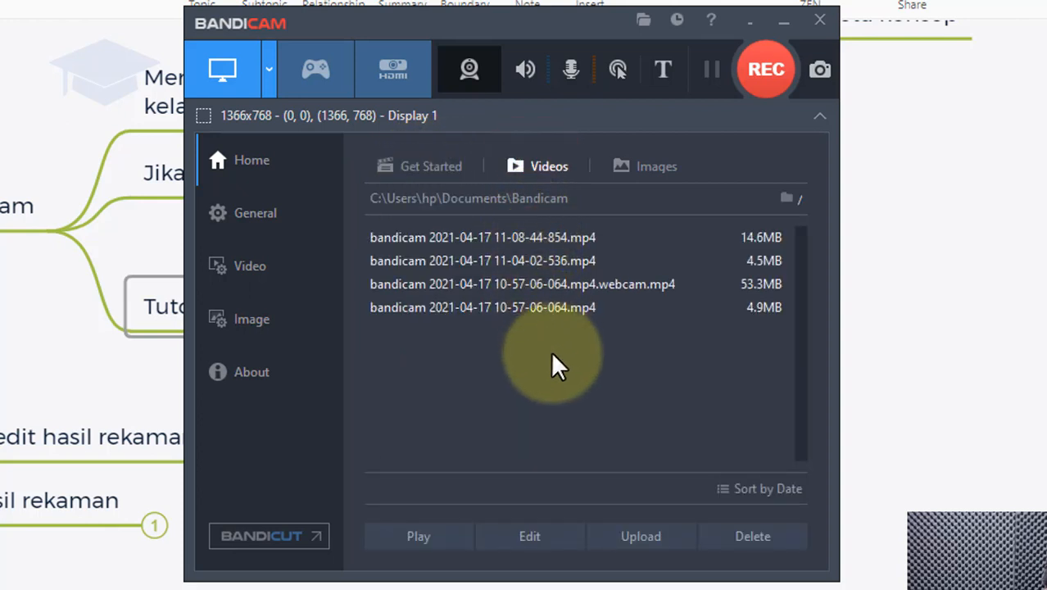
pyautogui.click(633, 166)
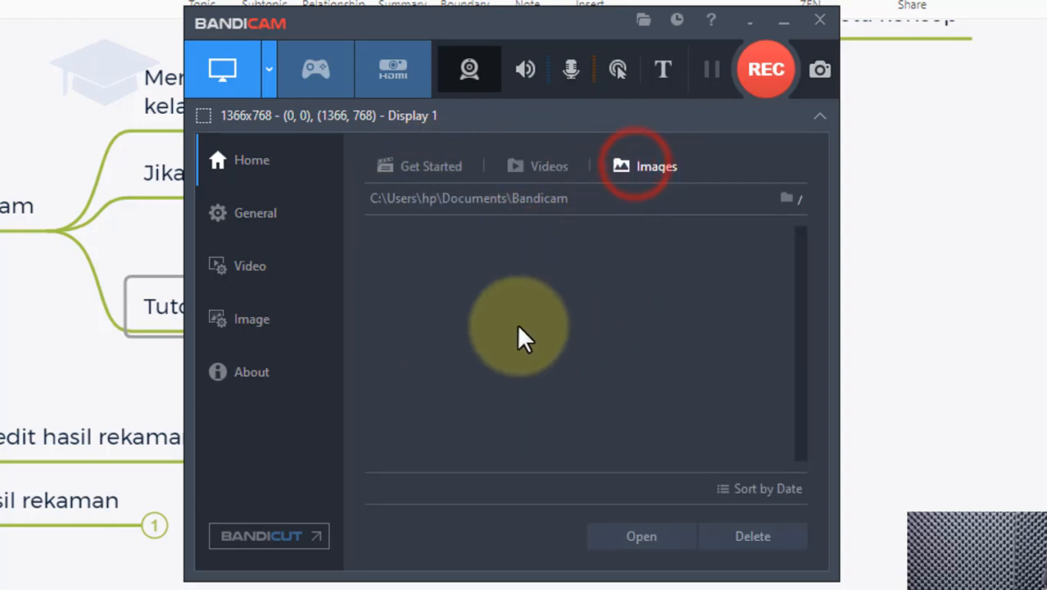
pyautogui.click(439, 172)
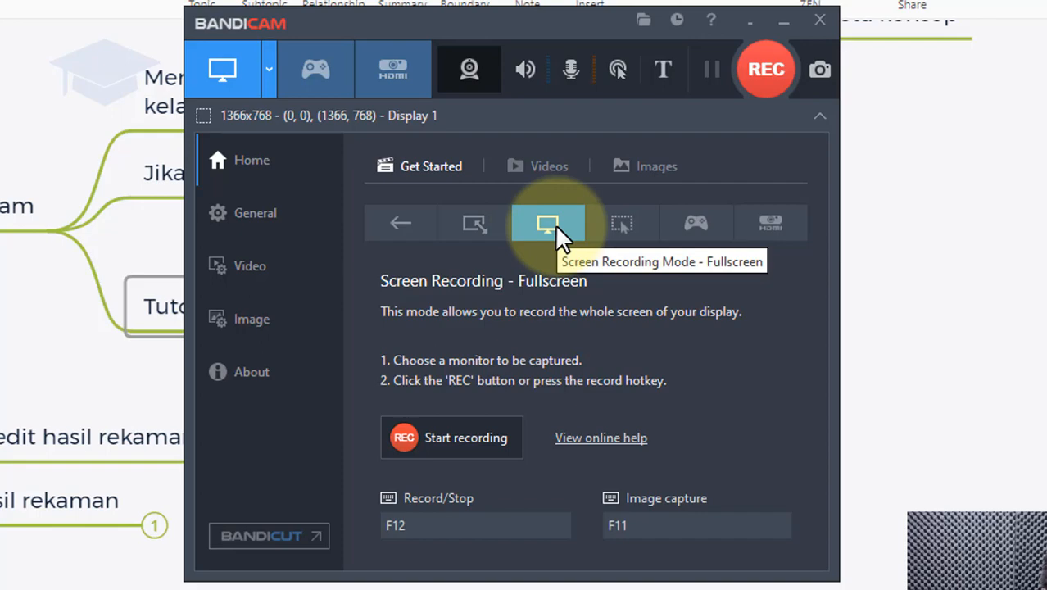
# Try the rectangle-area recording mode with a capture region of about 638x606, and close the region
pyautogui.click(476, 221)
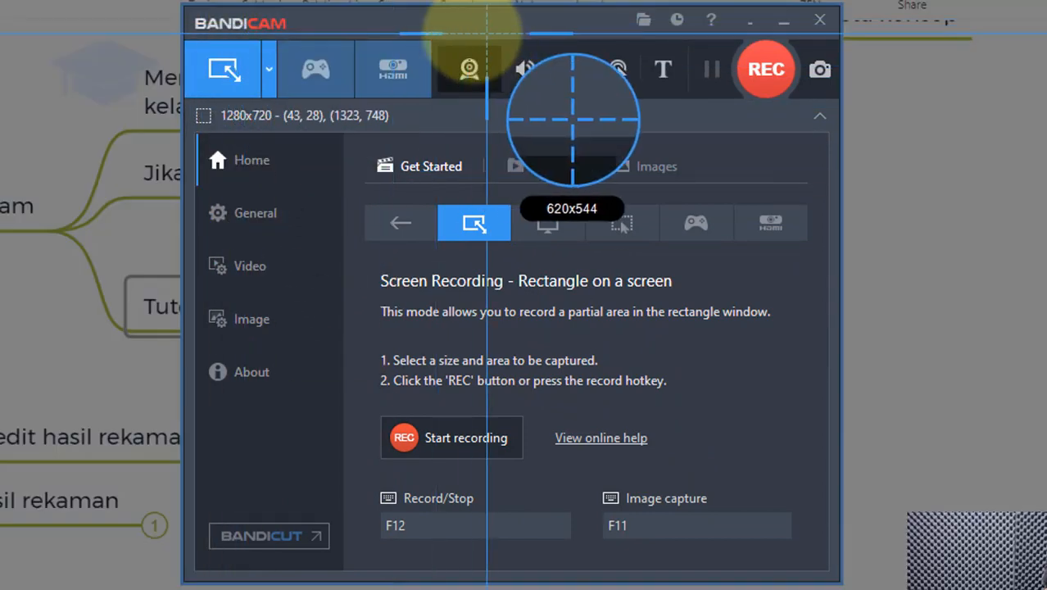
pyautogui.moveTo(394, 7)
pyautogui.mouseDown()
pyautogui.moveTo(921, 511)
pyautogui.moveTo(1045, 589)
pyautogui.mouseUp()
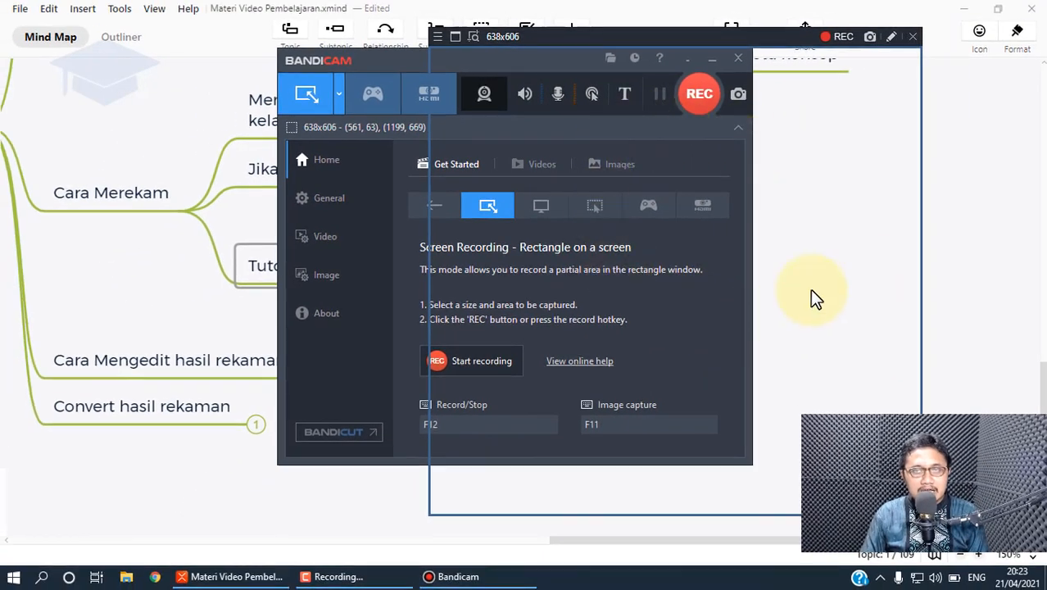
pyautogui.click(913, 37)
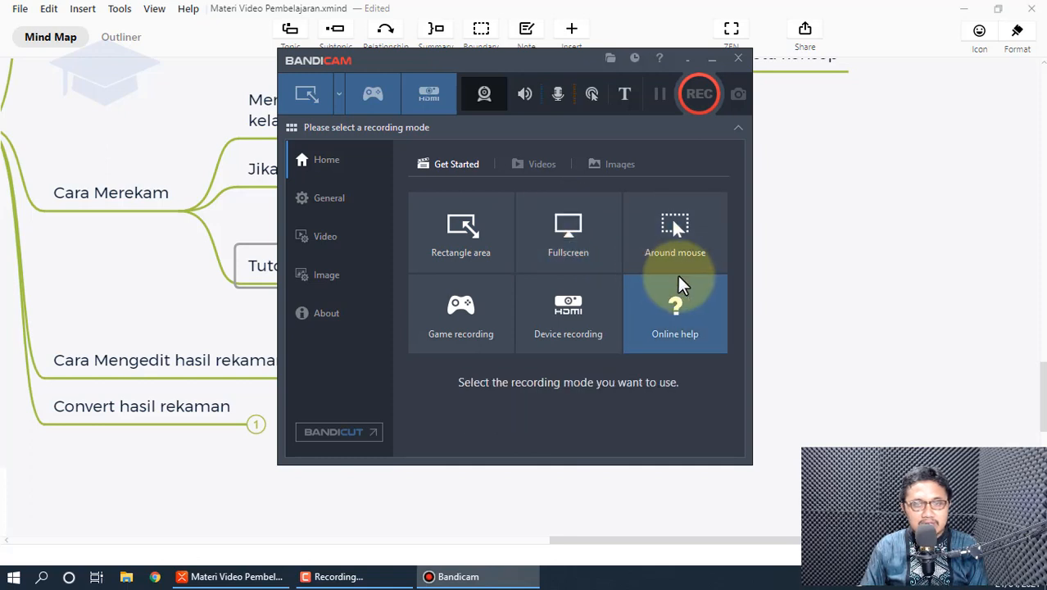
# Choose Fullscreen as the recording mode on the Get Started page
pyautogui.click(360, 168)
pyautogui.click(465, 162)
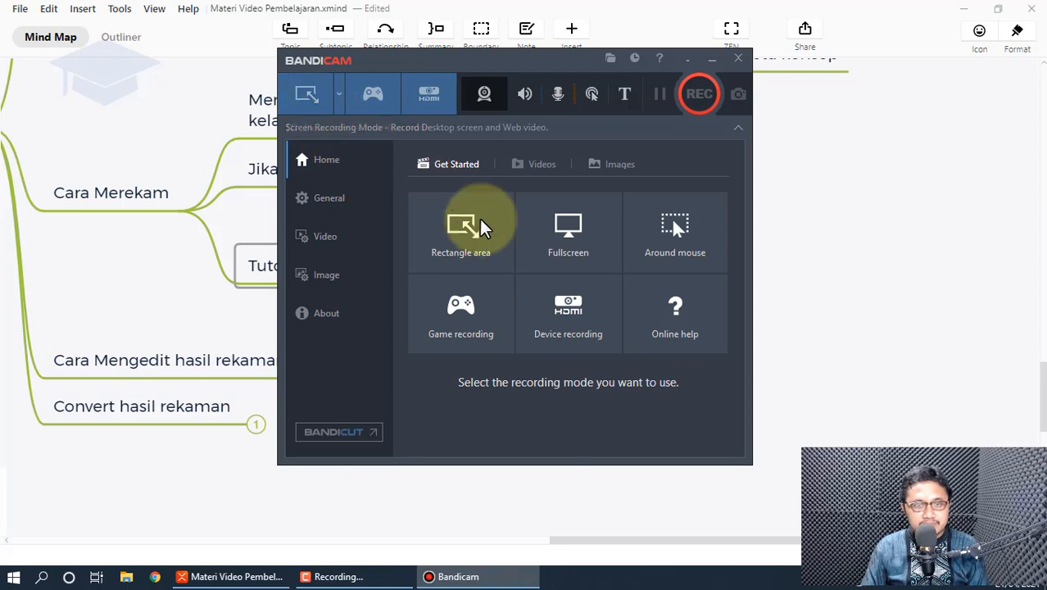
pyautogui.click(562, 231)
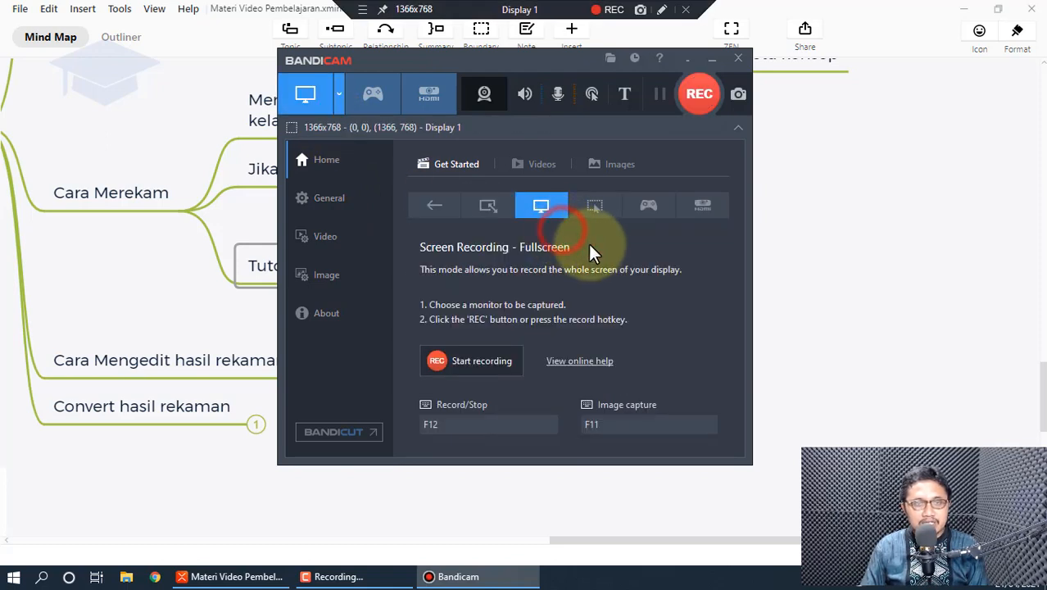
# Open the recording output folder from the general options to examine its files, and return to Bandicam
pyautogui.click(361, 205)
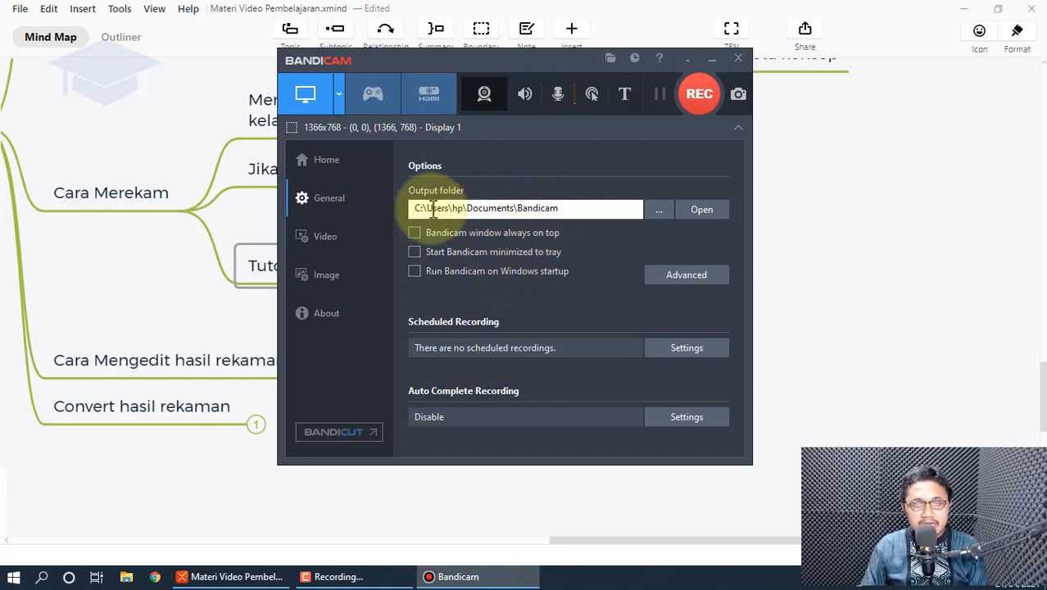
pyautogui.click(707, 210)
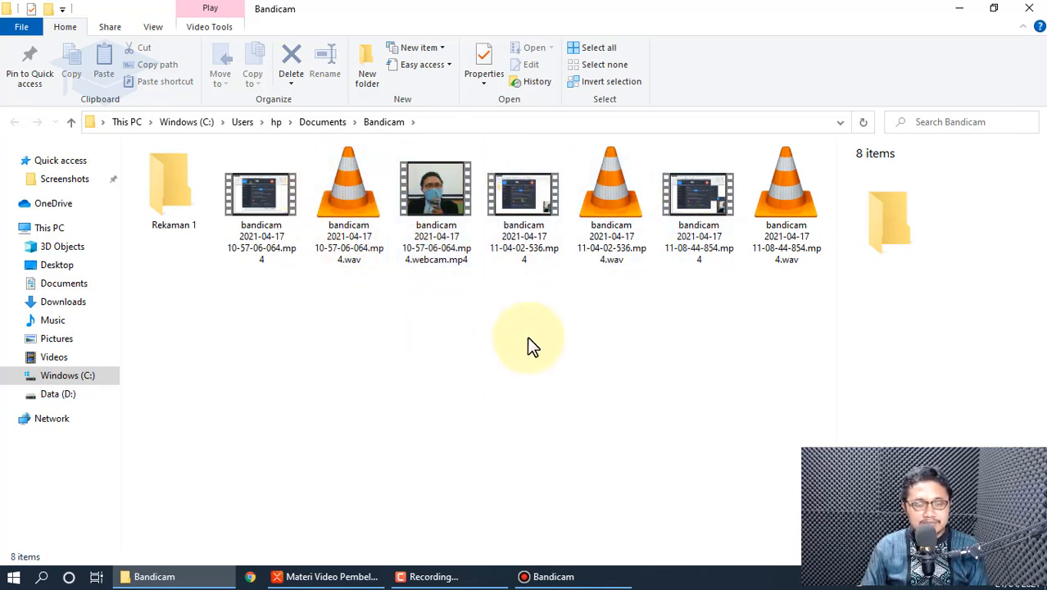
pyautogui.click(547, 576)
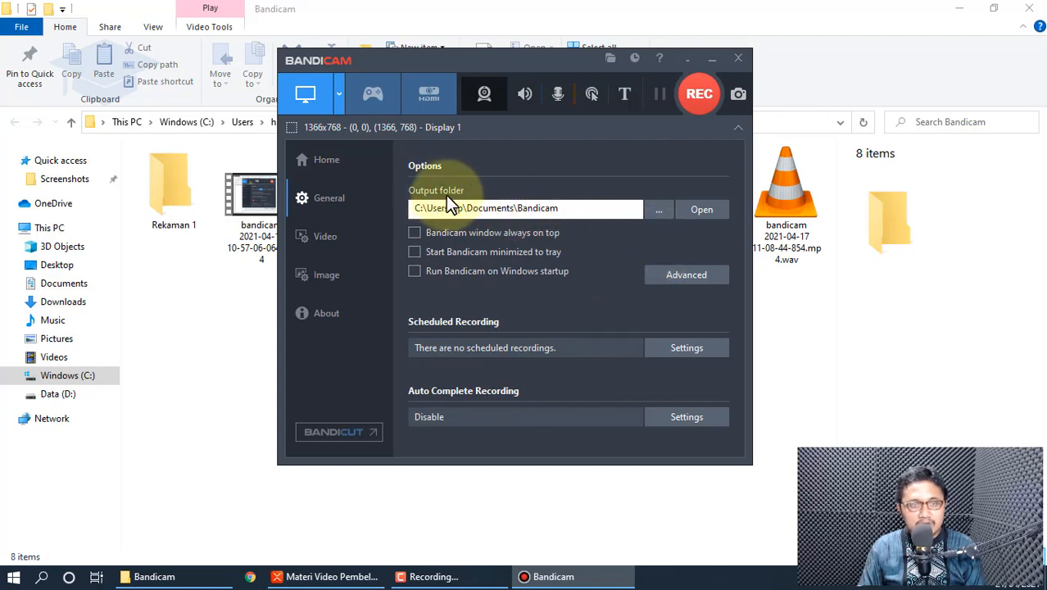
# Examine the video and image settings, and switch Bandicam to game recording mode
pyautogui.click(346, 235)
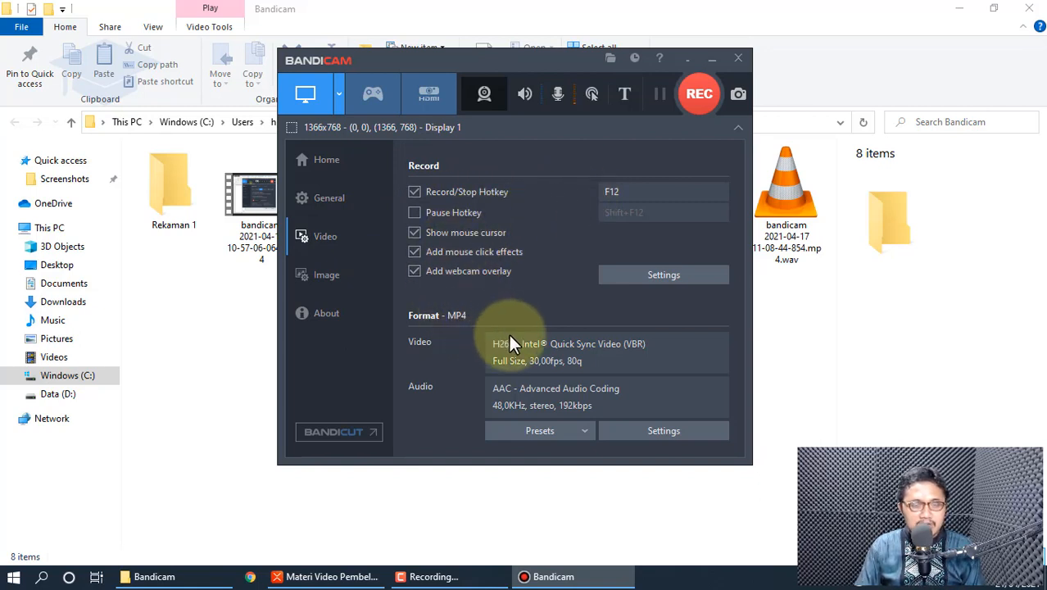
pyautogui.click(362, 274)
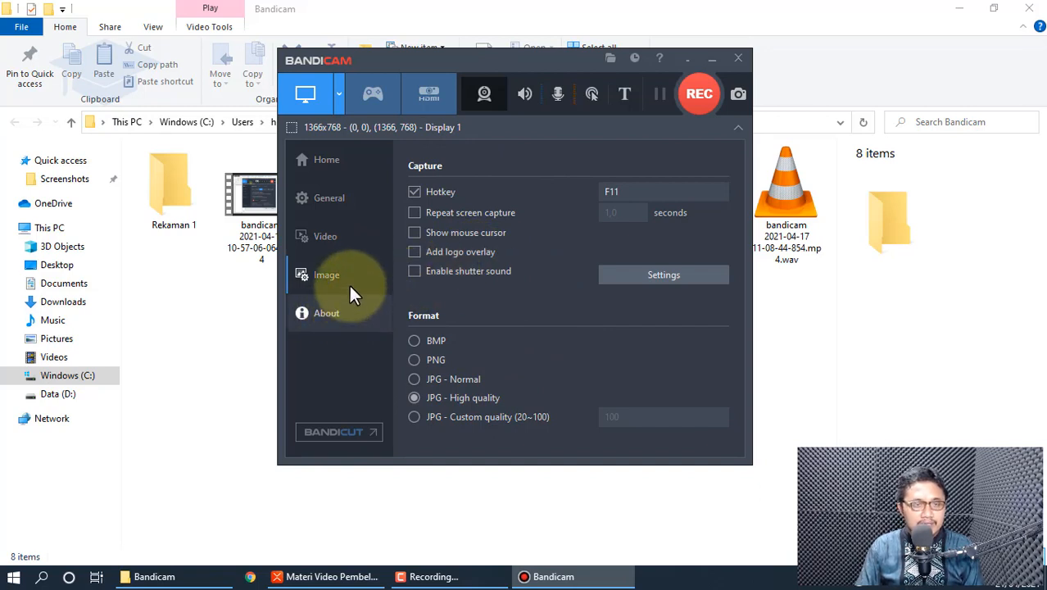
pyautogui.click(339, 198)
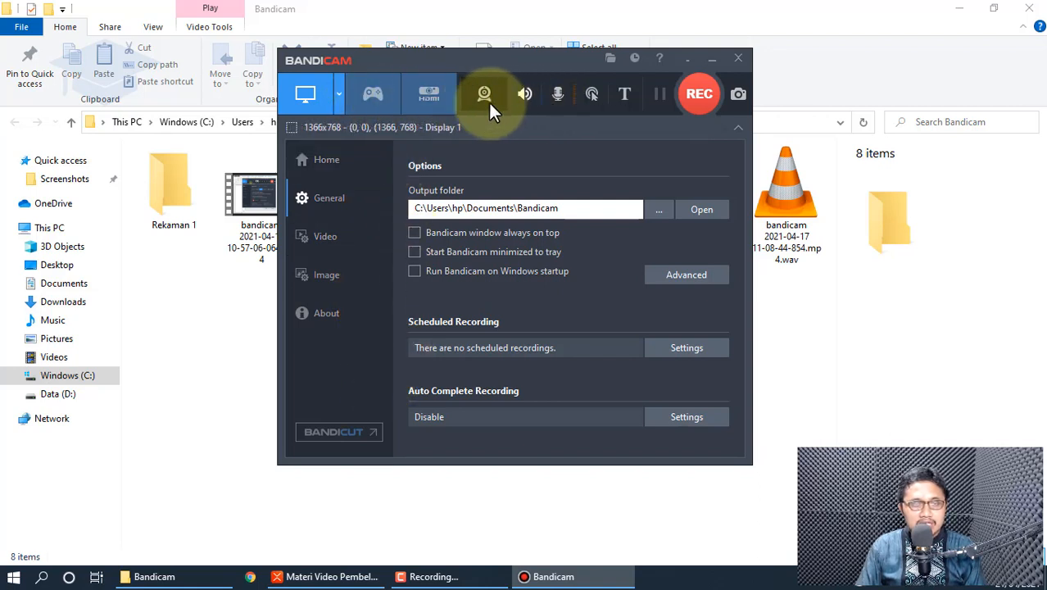
pyautogui.click(366, 99)
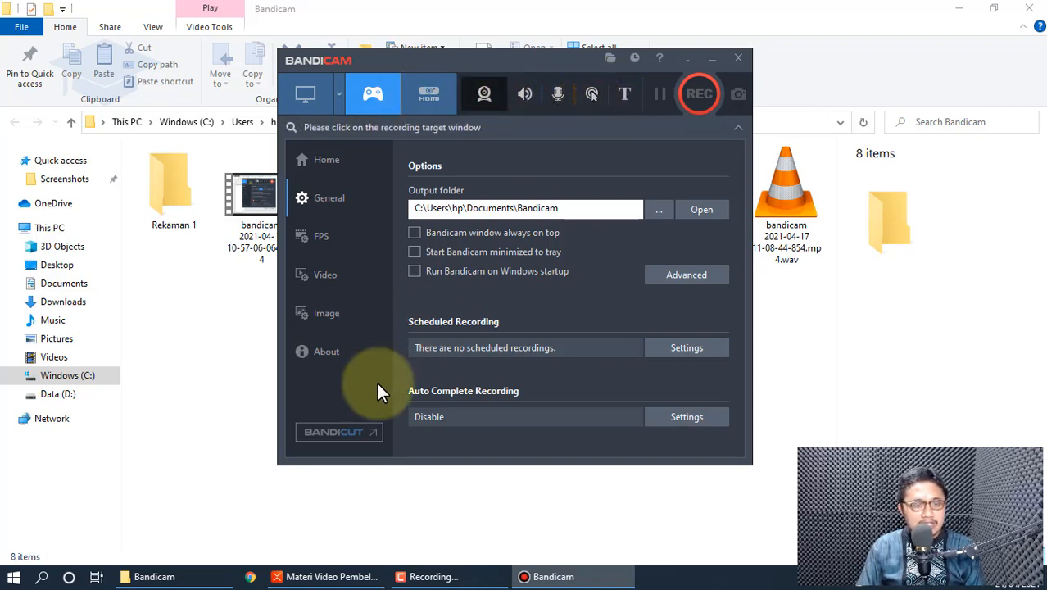
# Switch to the XMind mind map and expand the Setting BandiCam topic
pyautogui.click(365, 573)
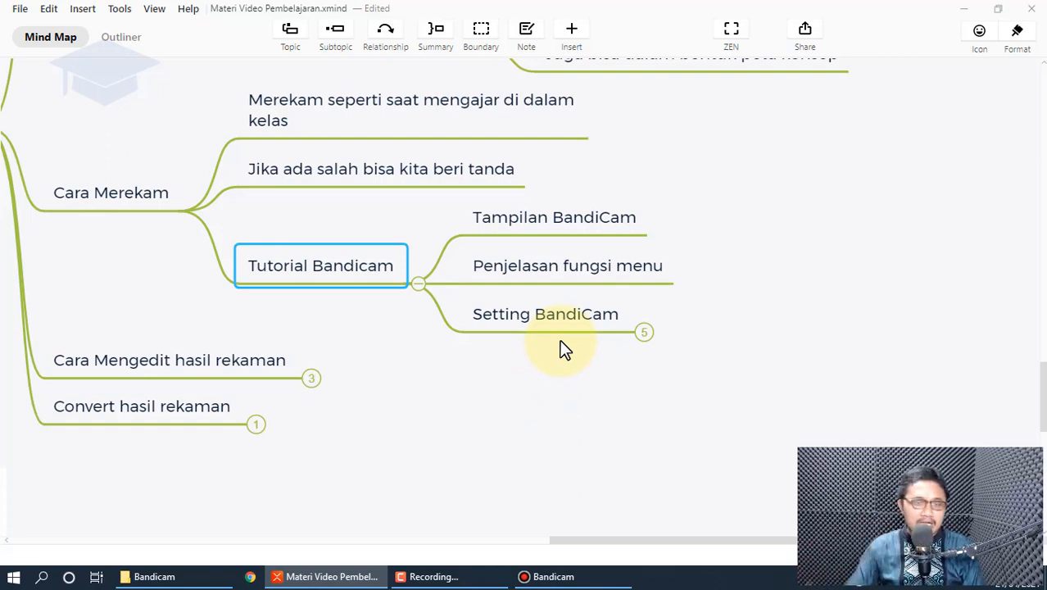
pyautogui.click(646, 334)
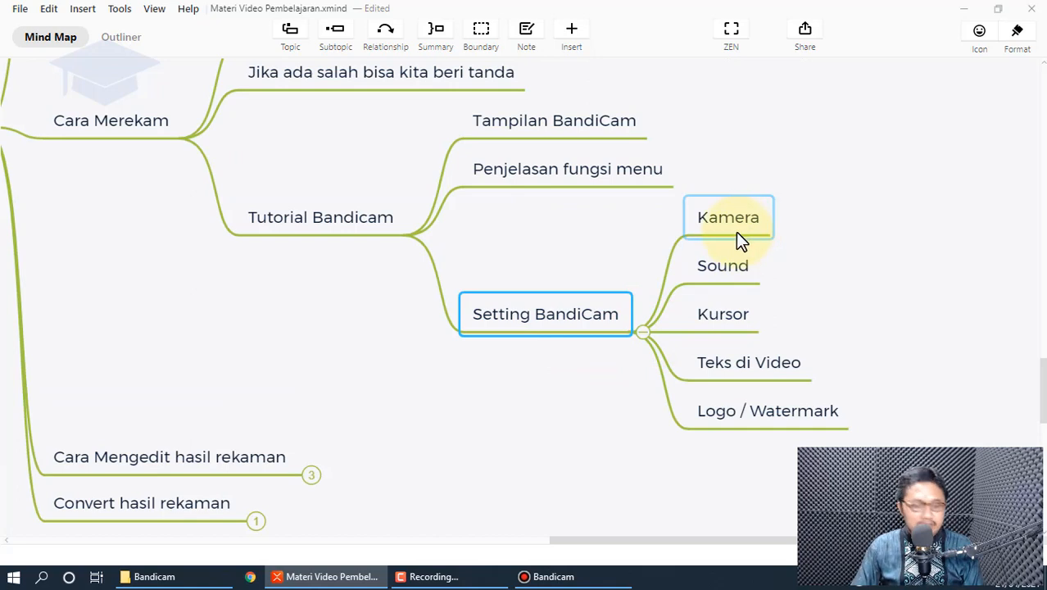
pyautogui.hscroll(3, 736, 233)
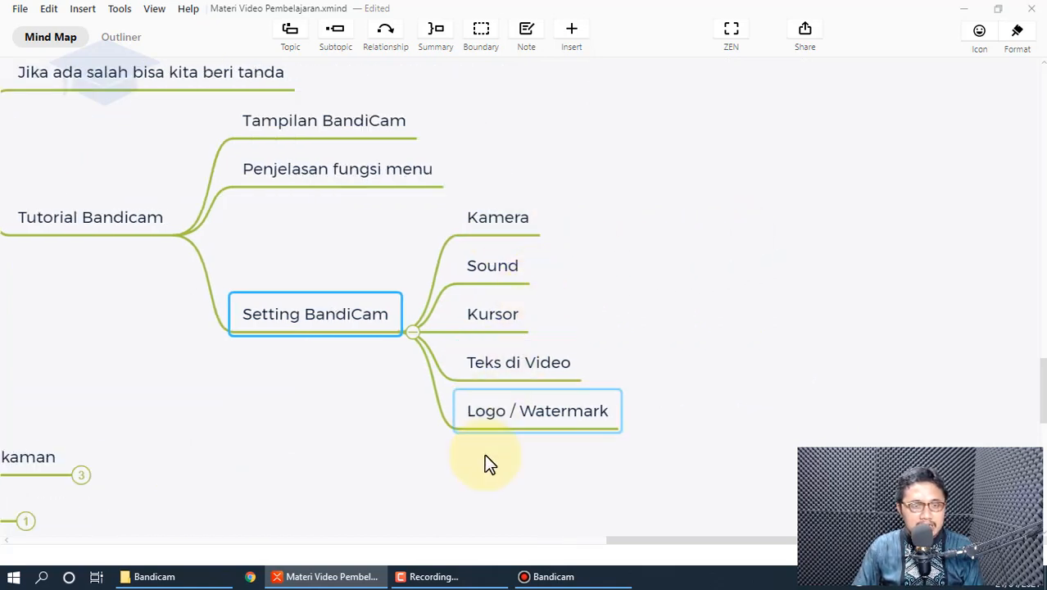
# Switch to Bandicam, try the device recording mode with the webcam preview moved aside, and close the preview
pyautogui.click(542, 576)
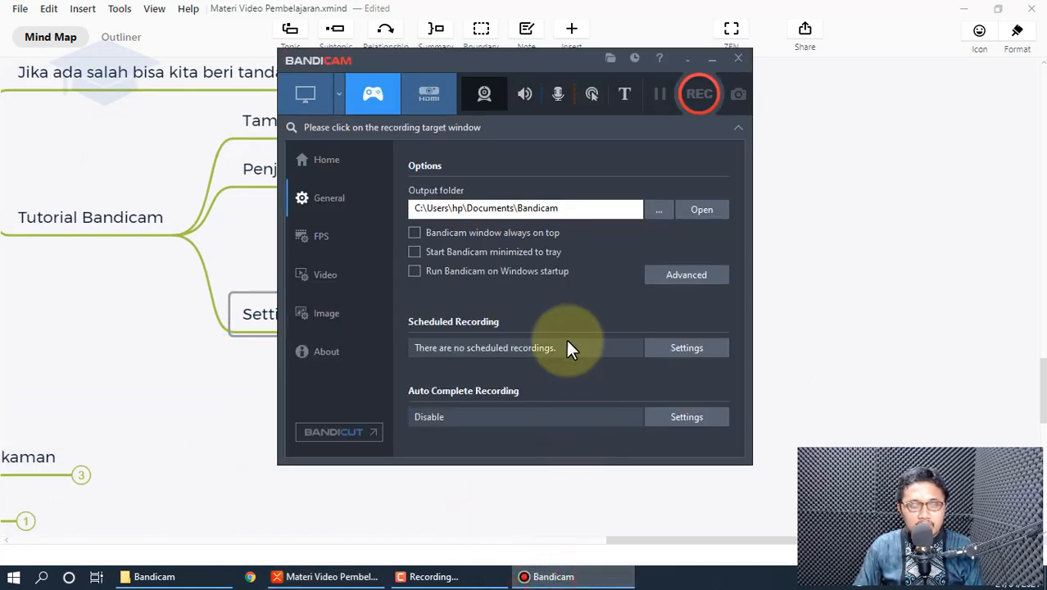
pyautogui.click(430, 98)
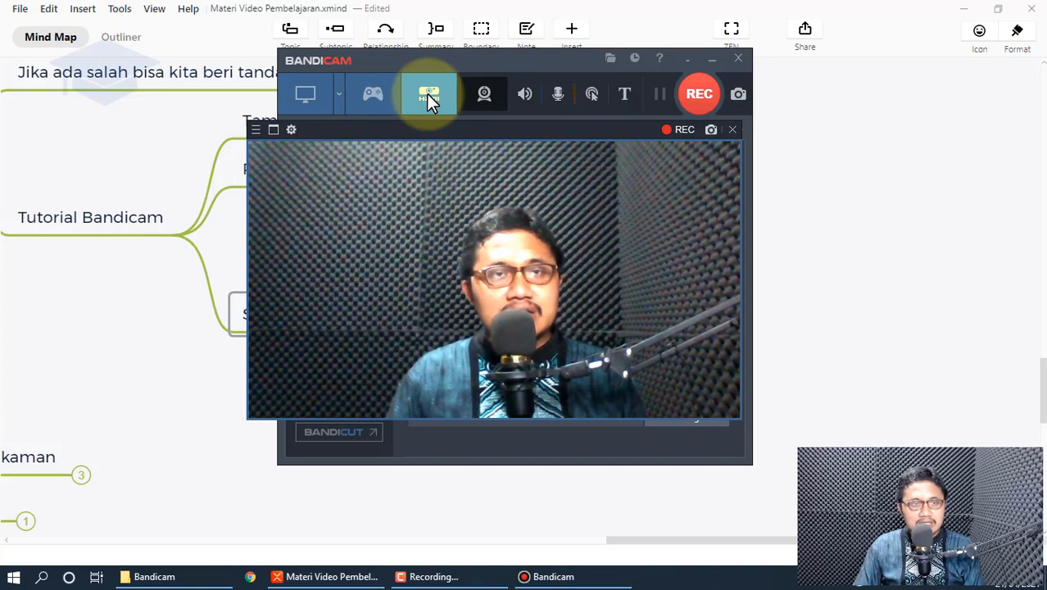
pyautogui.moveTo(464, 127); pyautogui.dragTo(495, 156)
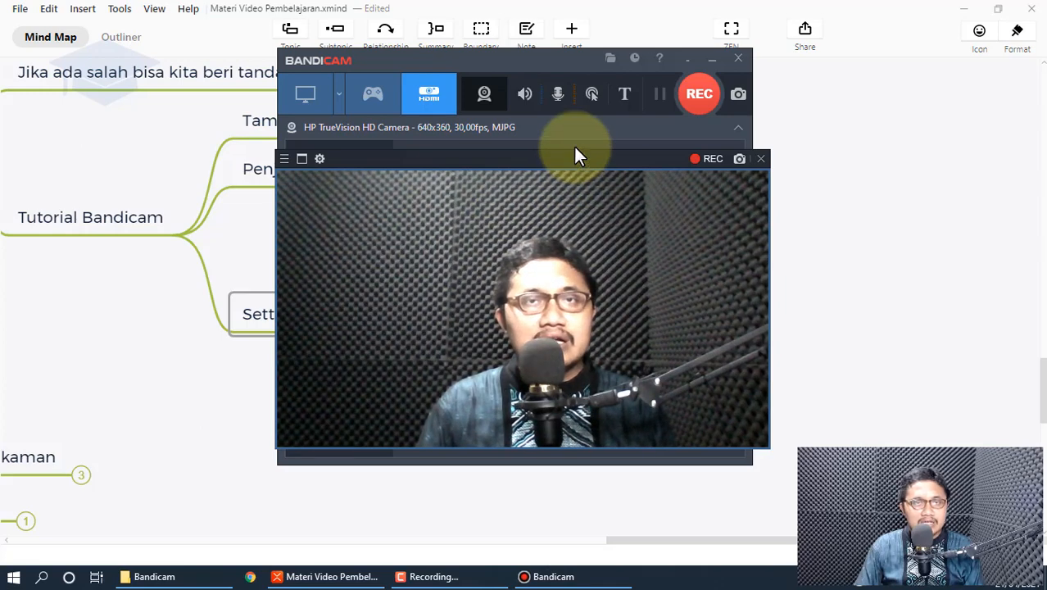
pyautogui.click(761, 160)
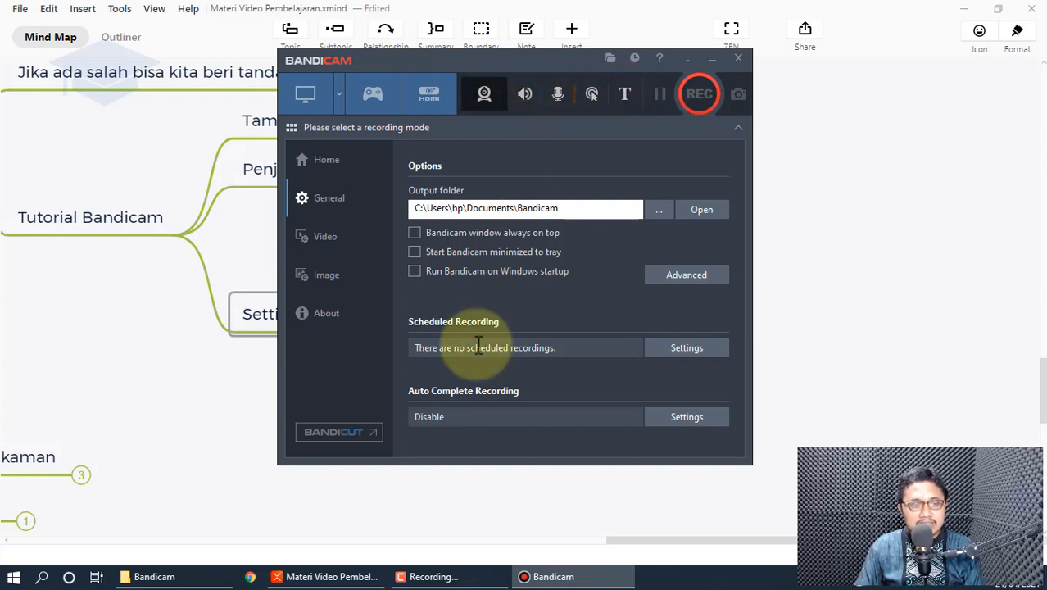
# Keep webcam overlay enabled in Bandicam's recording settings and set the webcam video to save as a separate MP4 file
pyautogui.click(367, 575)
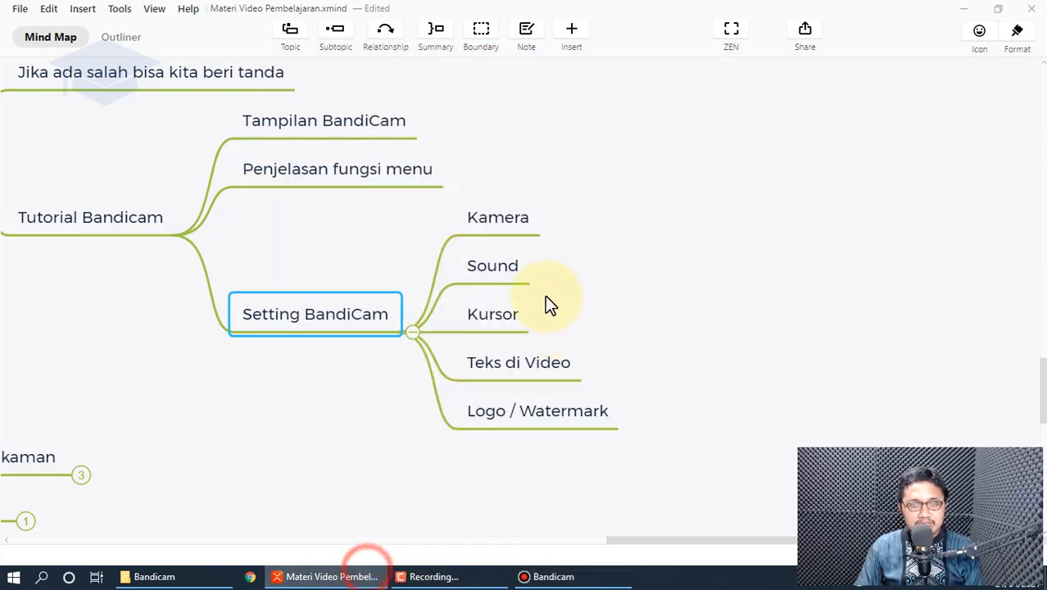
pyautogui.click(537, 576)
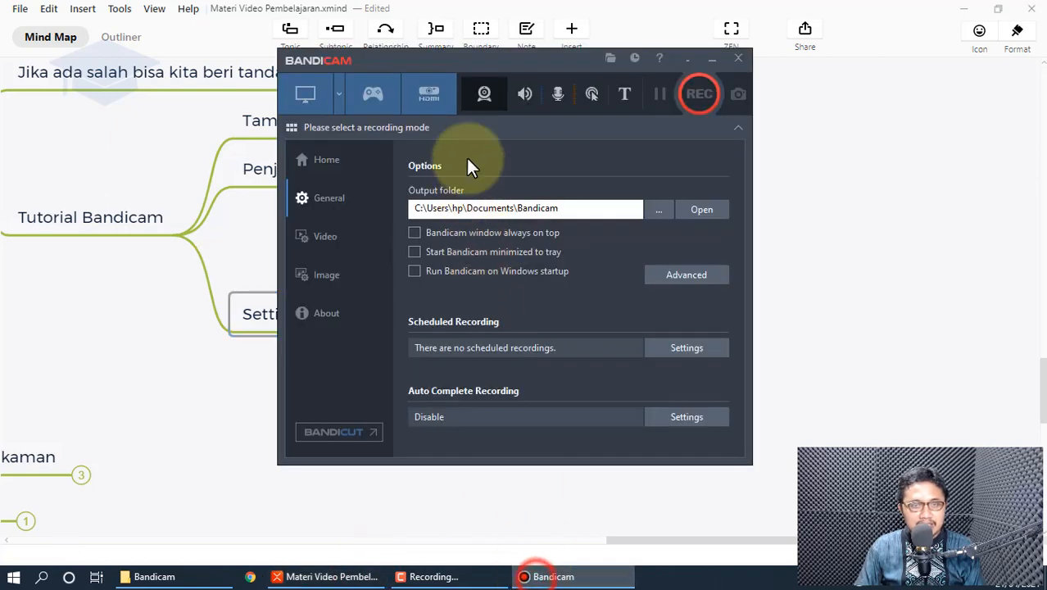
pyautogui.click(480, 95)
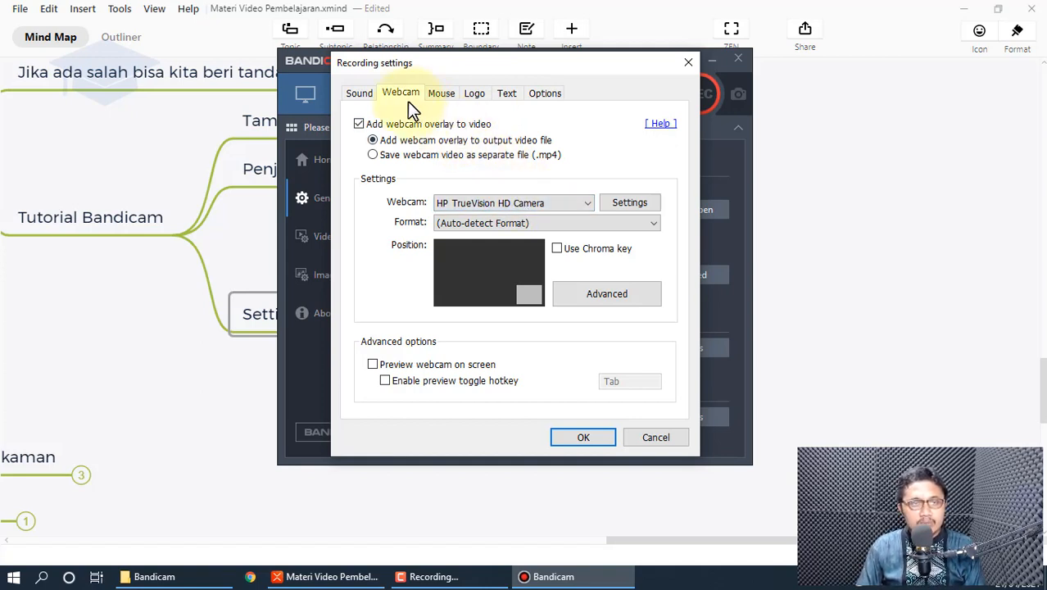
pyautogui.click(360, 125)
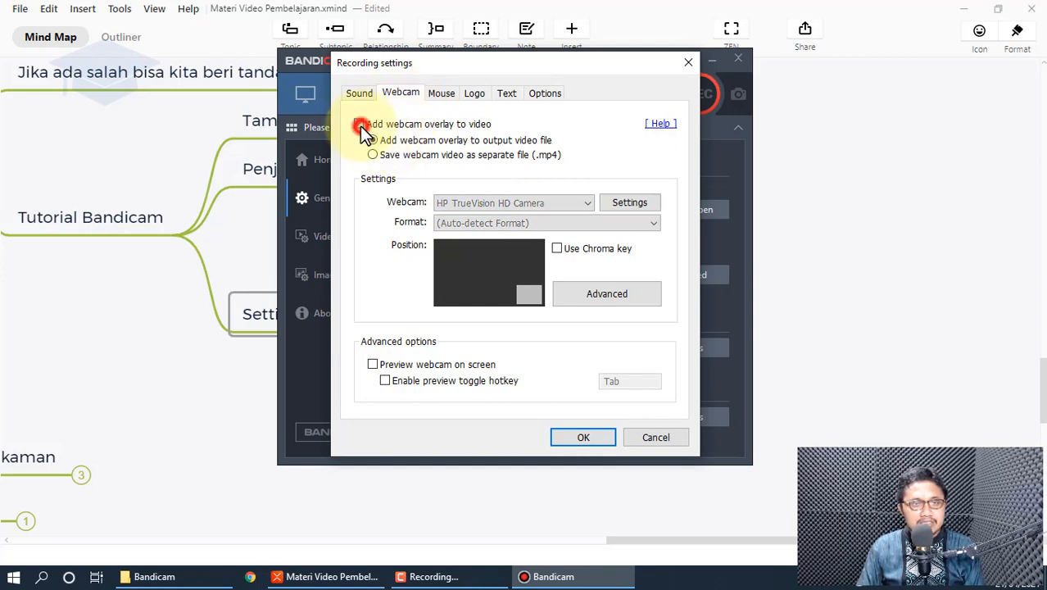
pyautogui.click(360, 124)
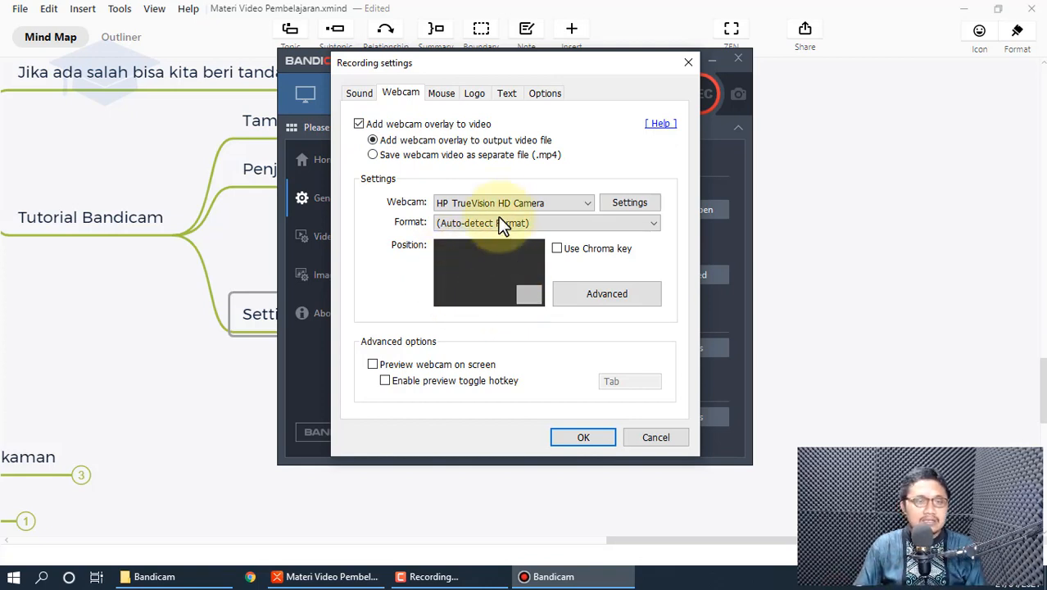
pyautogui.click(438, 158)
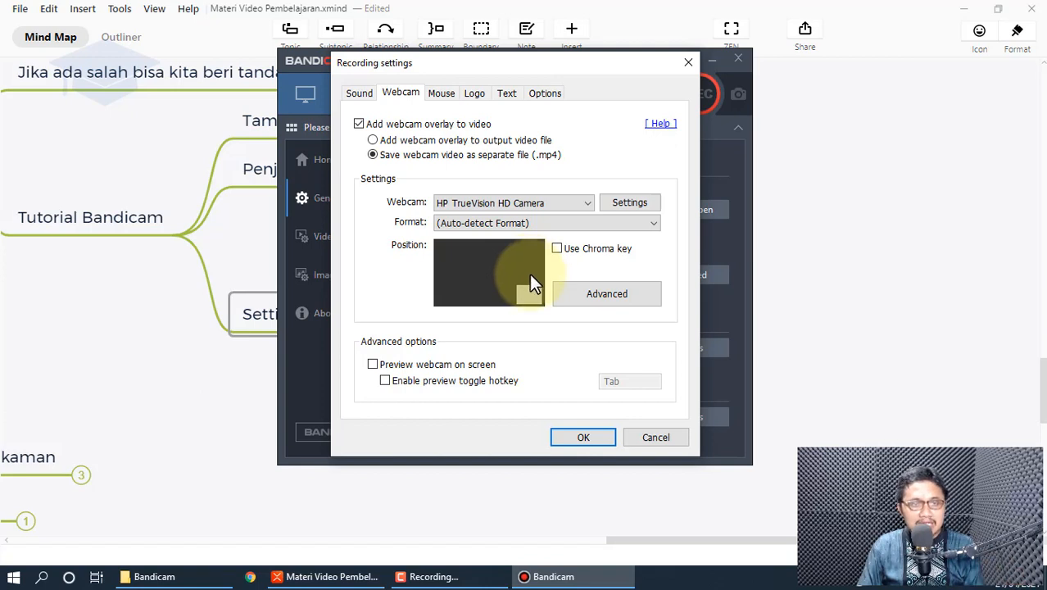
pyautogui.click(440, 141)
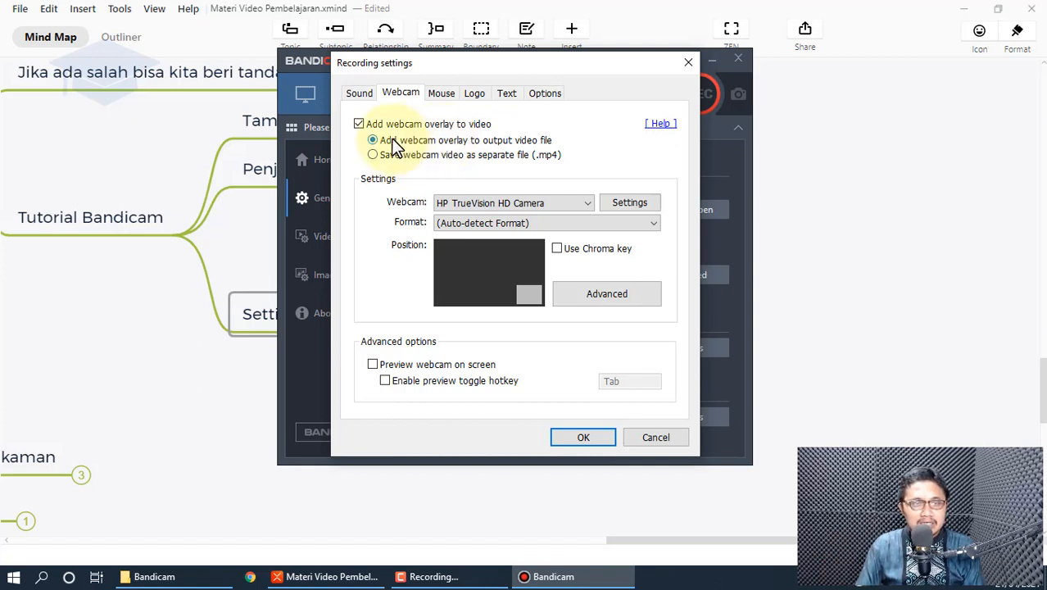
pyautogui.click(408, 155)
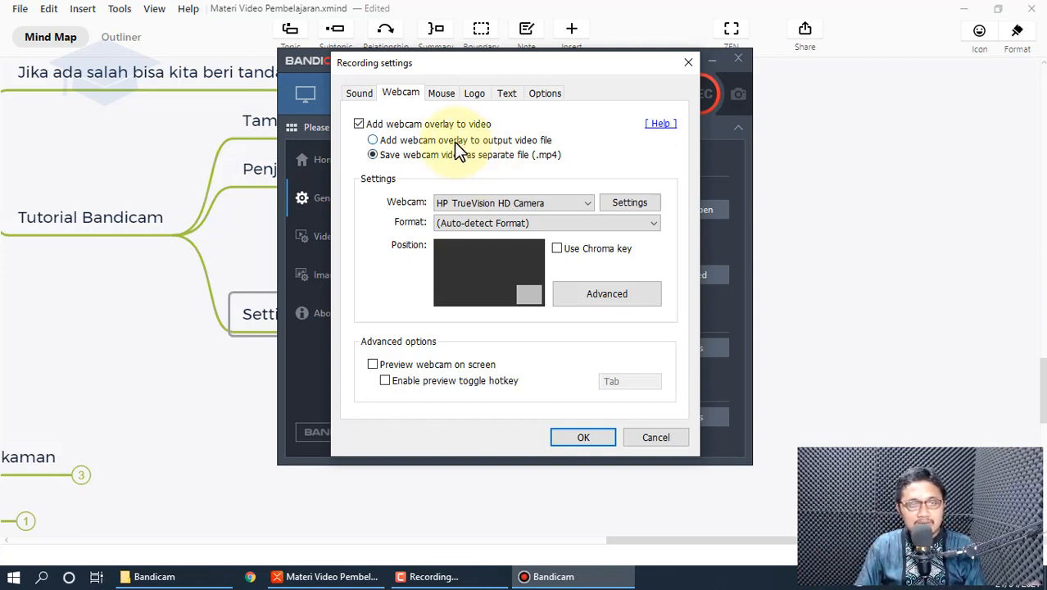
# Set the webcam overlay to be added to the output video file, keep HP TrueVision HD Camera selected, and review its camera properties
pyautogui.click(426, 140)
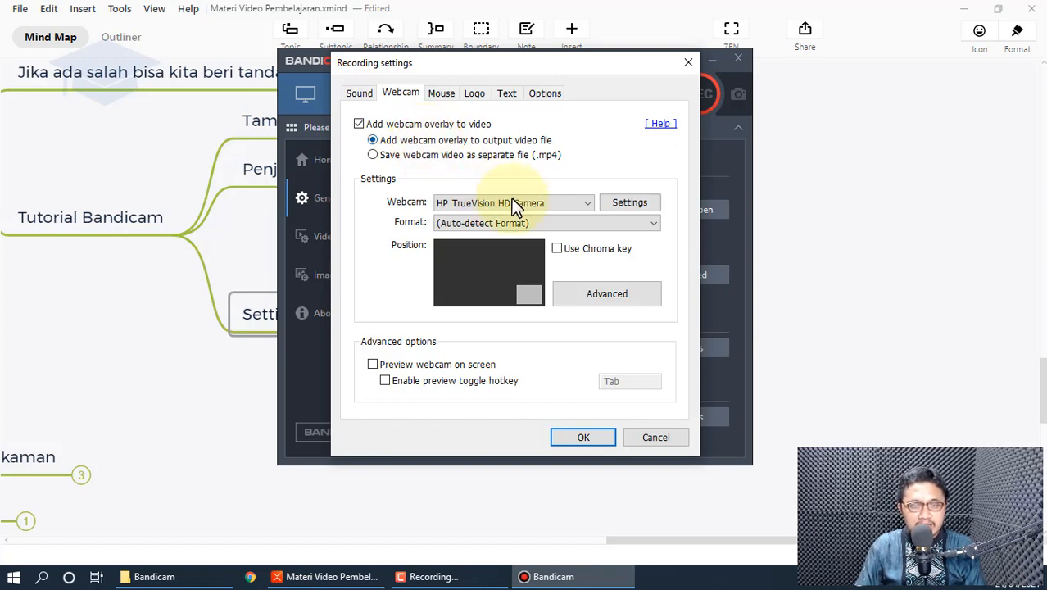
pyautogui.click(535, 204)
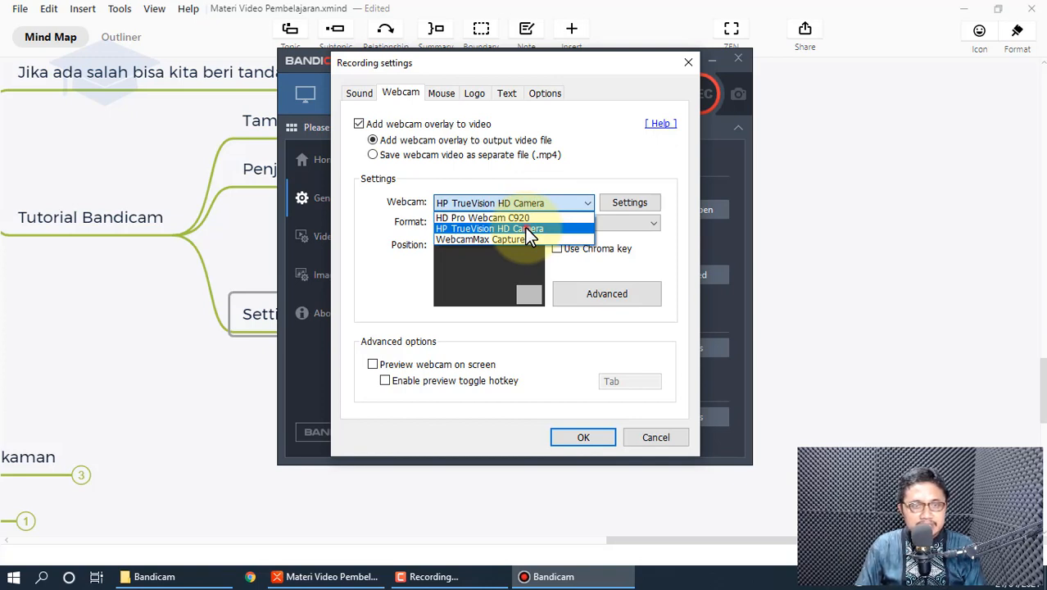
pyautogui.click(525, 229)
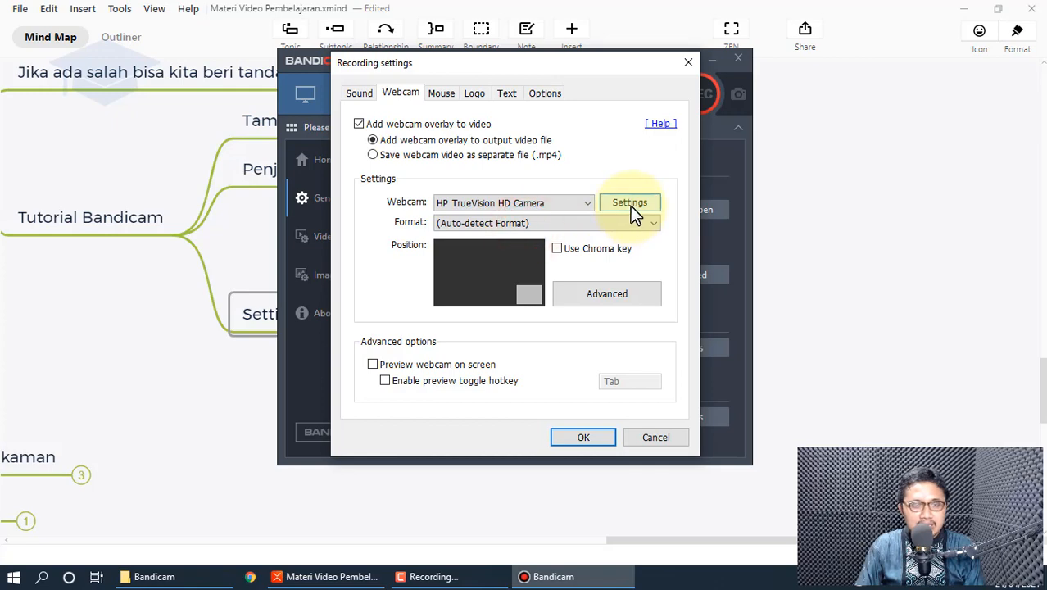
pyautogui.click(630, 205)
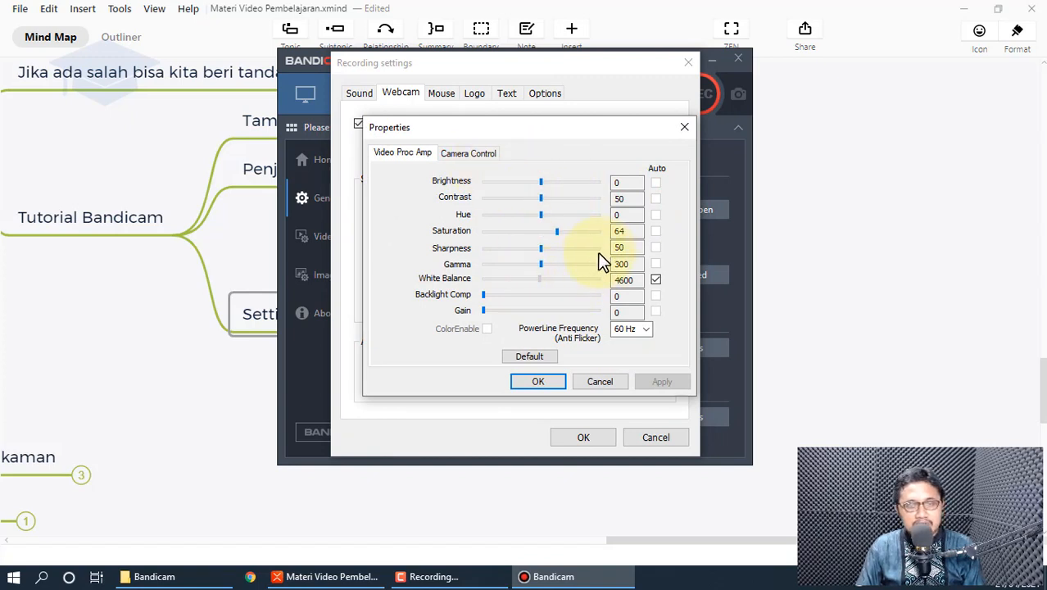
pyautogui.click(539, 381)
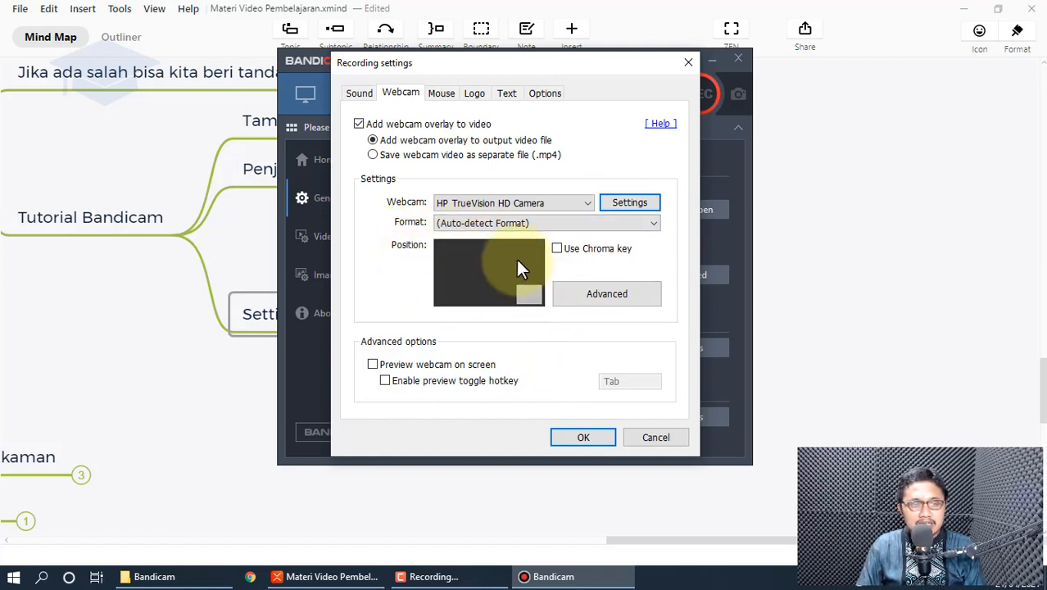
# Open the advanced webcam settings and try the corner and full-frame preset positions, ending with the overlay in the bottom-right corner
pyautogui.click(602, 296)
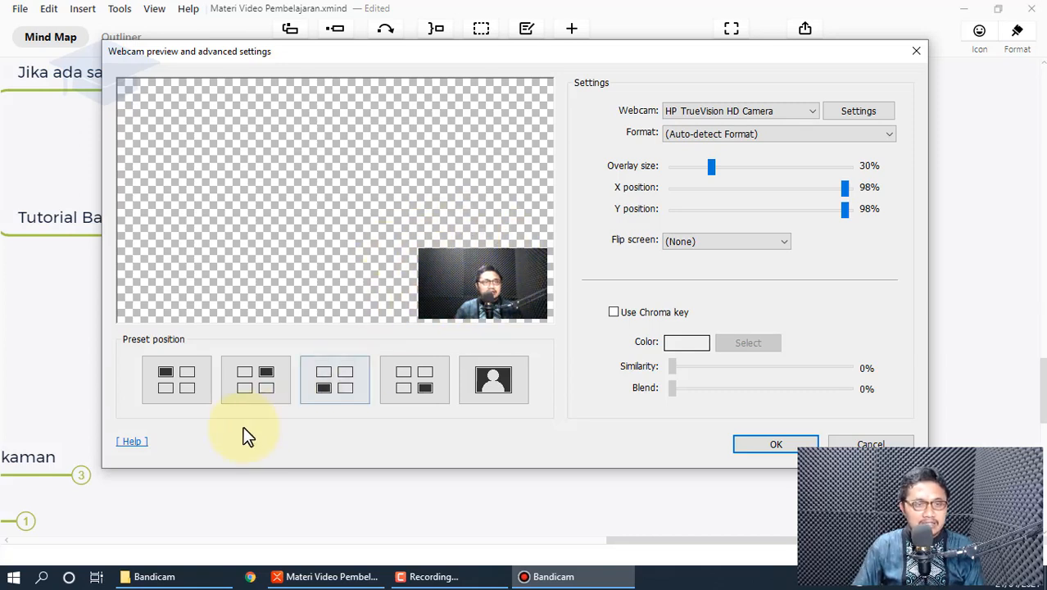
pyautogui.click(183, 379)
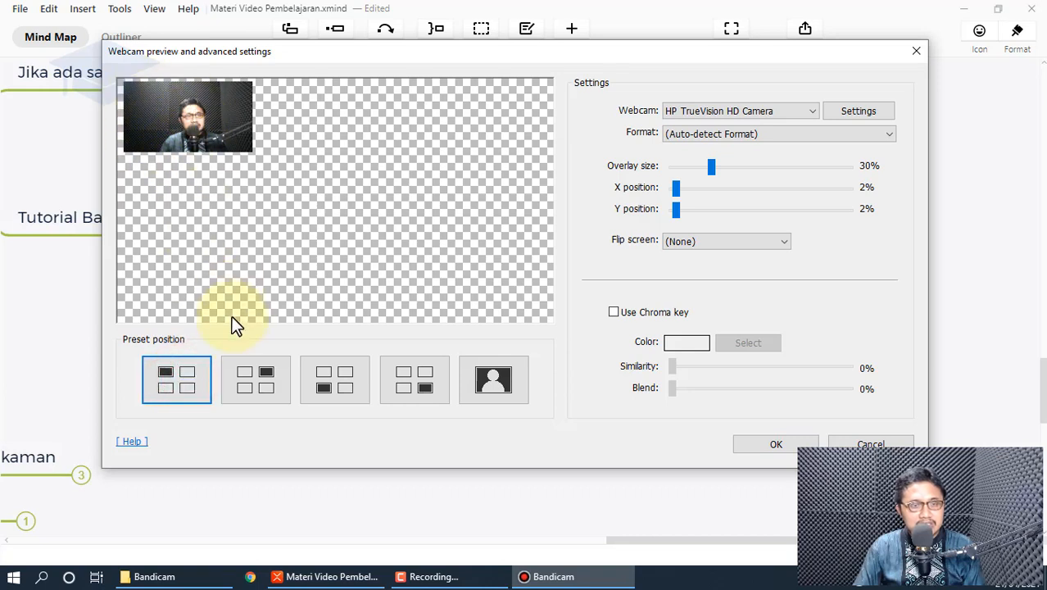
pyautogui.click(255, 380)
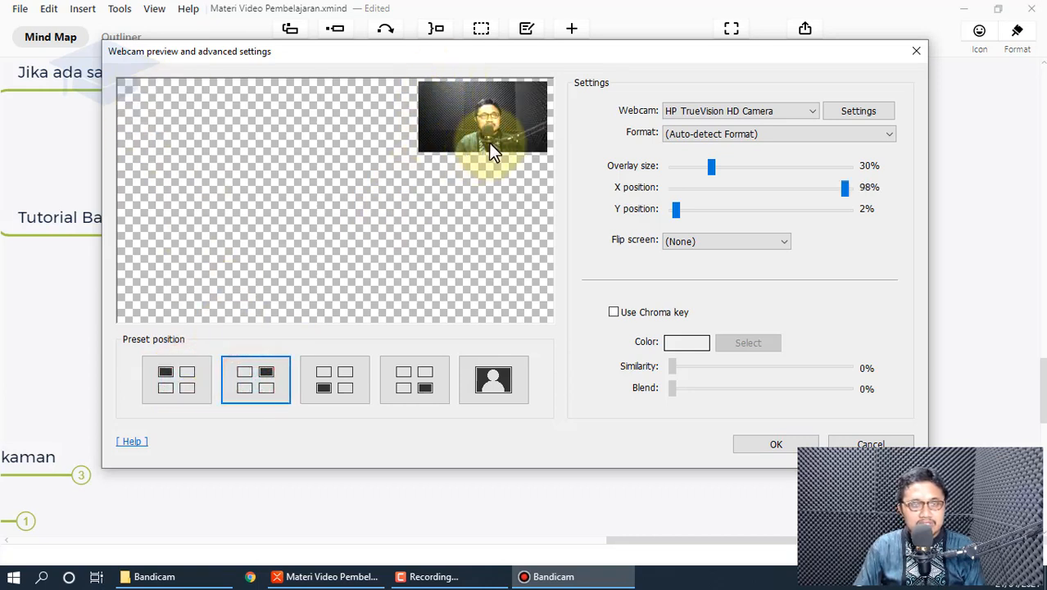
pyautogui.click(337, 381)
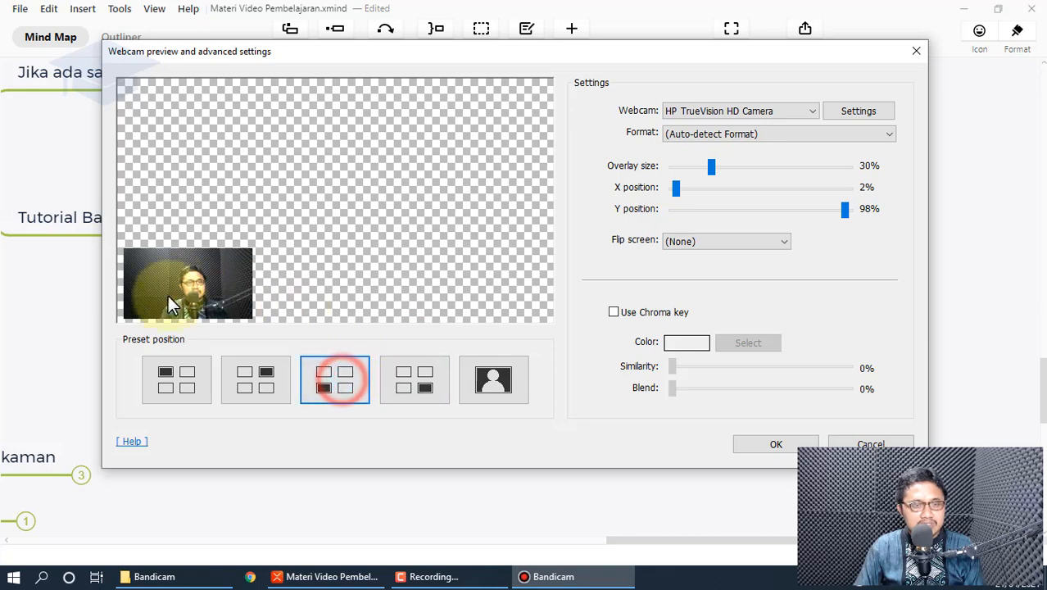
pyautogui.click(405, 382)
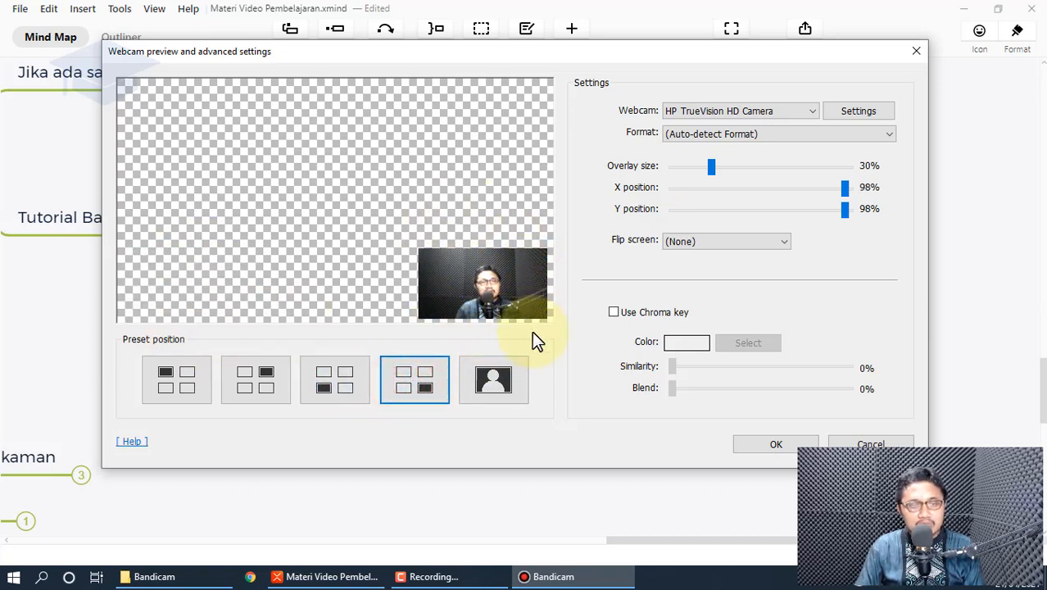
pyautogui.click(496, 384)
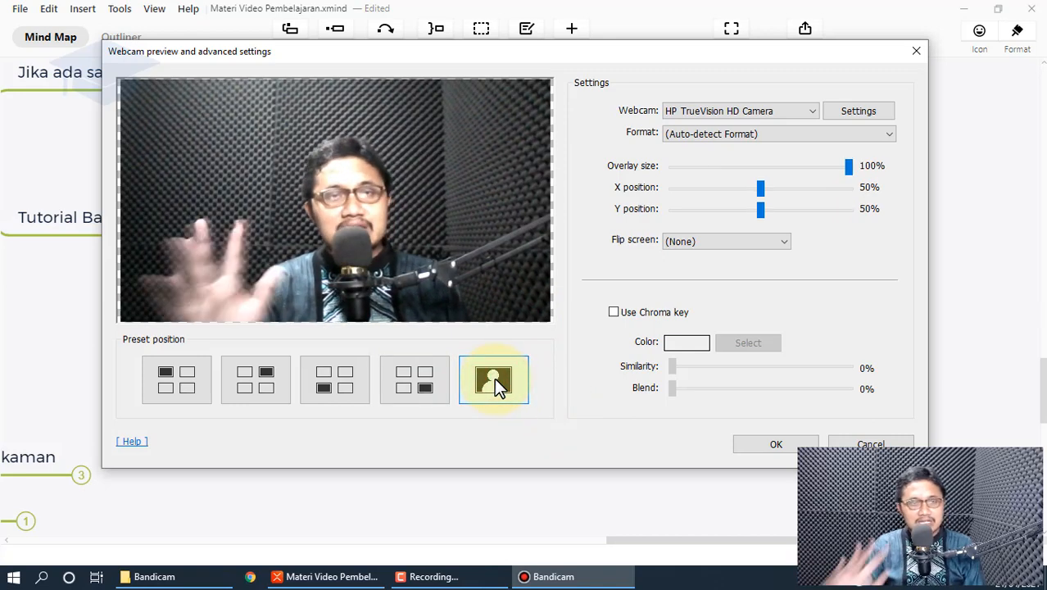
pyautogui.click(425, 378)
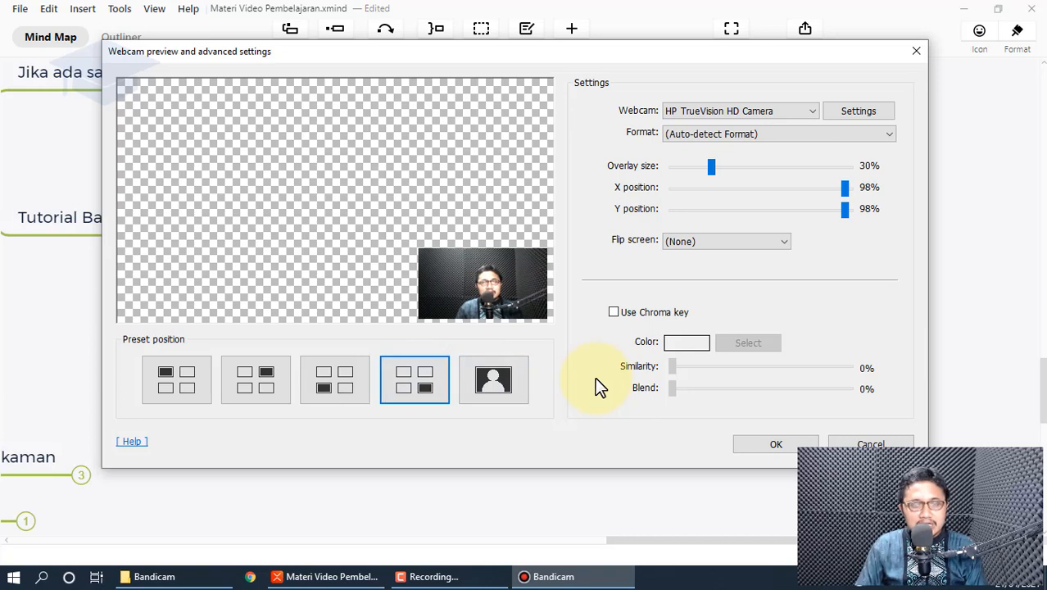
# Try the chroma key on the webcam overlay with black as the key colour and a similarity of 3%
pyautogui.click(658, 316)
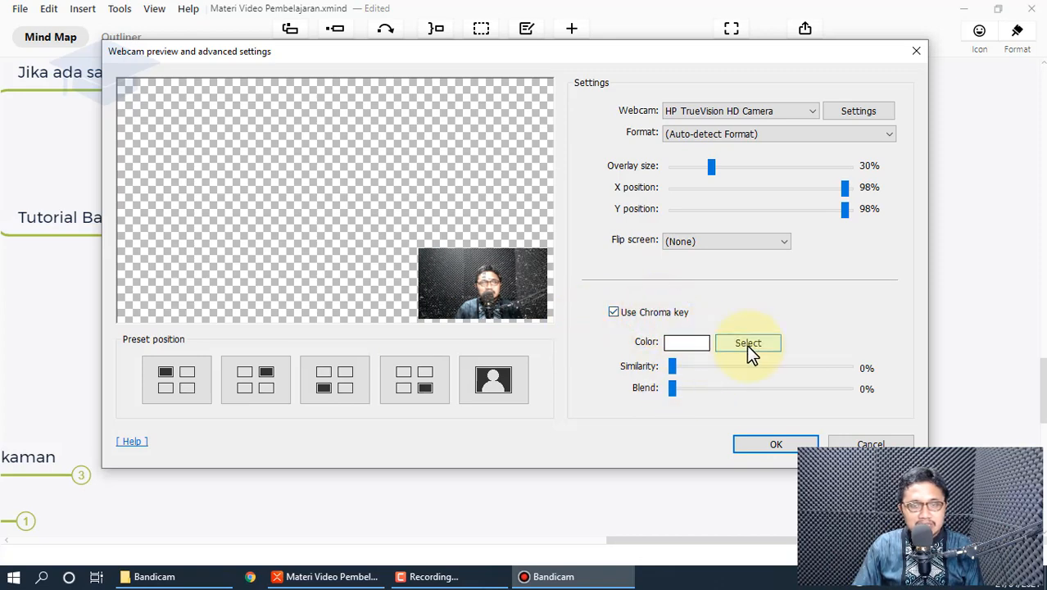
pyautogui.click(688, 340)
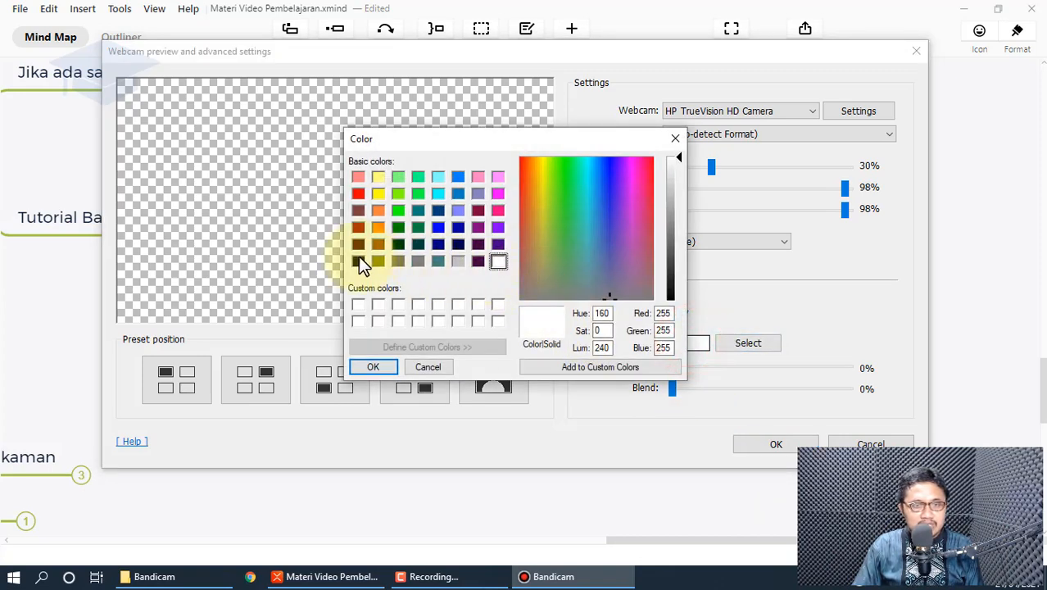
pyautogui.click(358, 260)
pyautogui.click(381, 367)
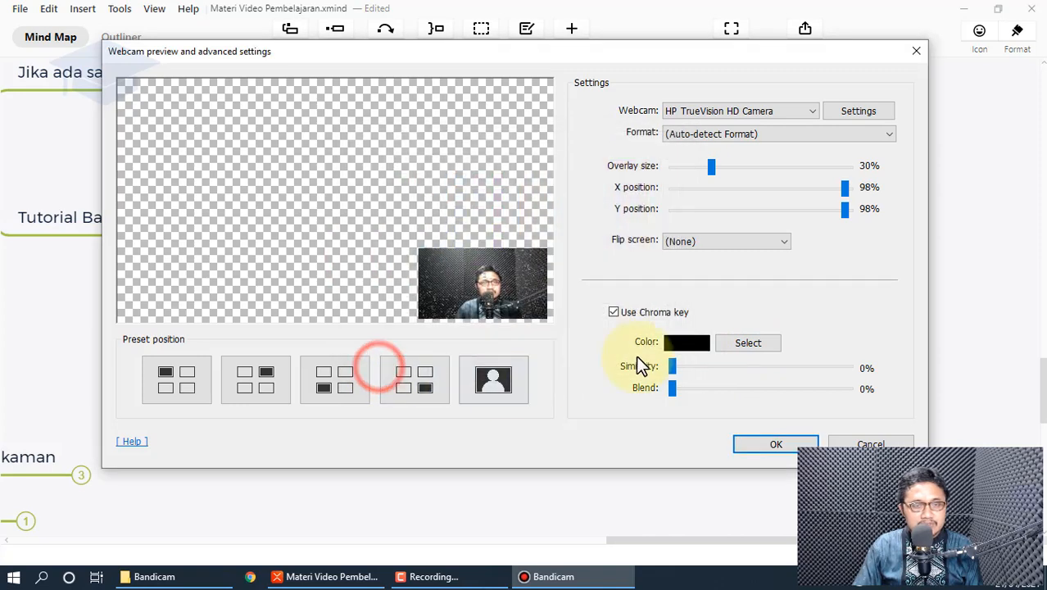
pyautogui.moveTo(673, 370)
pyautogui.mouseDown()
pyautogui.moveTo(696, 370)
pyautogui.moveTo(675, 366)
pyautogui.mouseUp()
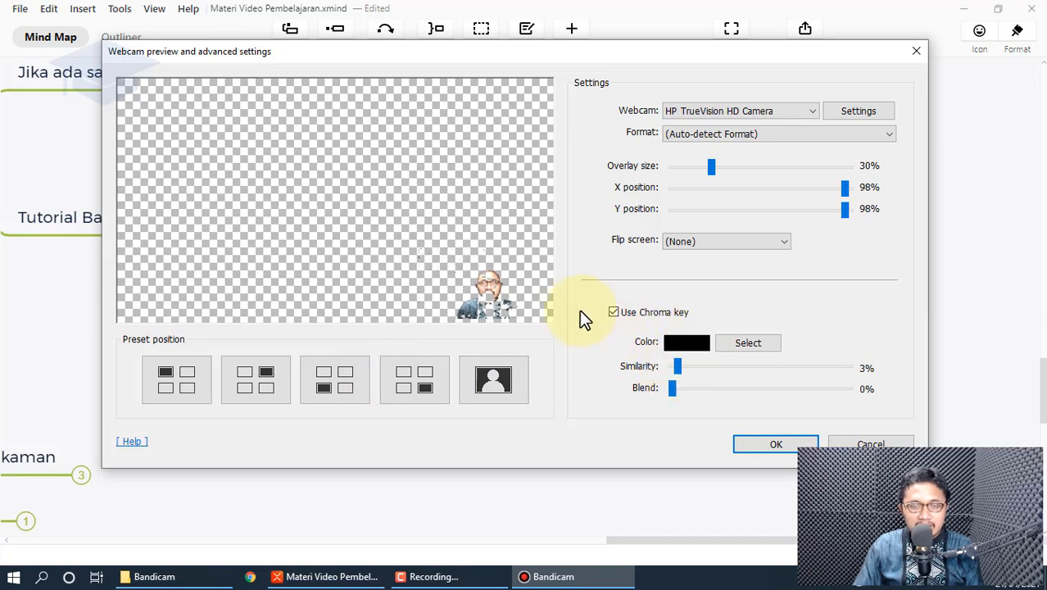
# Try sampling the key colour from the webcam background, reset the similarity to 0%, and disable the chroma key
pyautogui.click(745, 343)
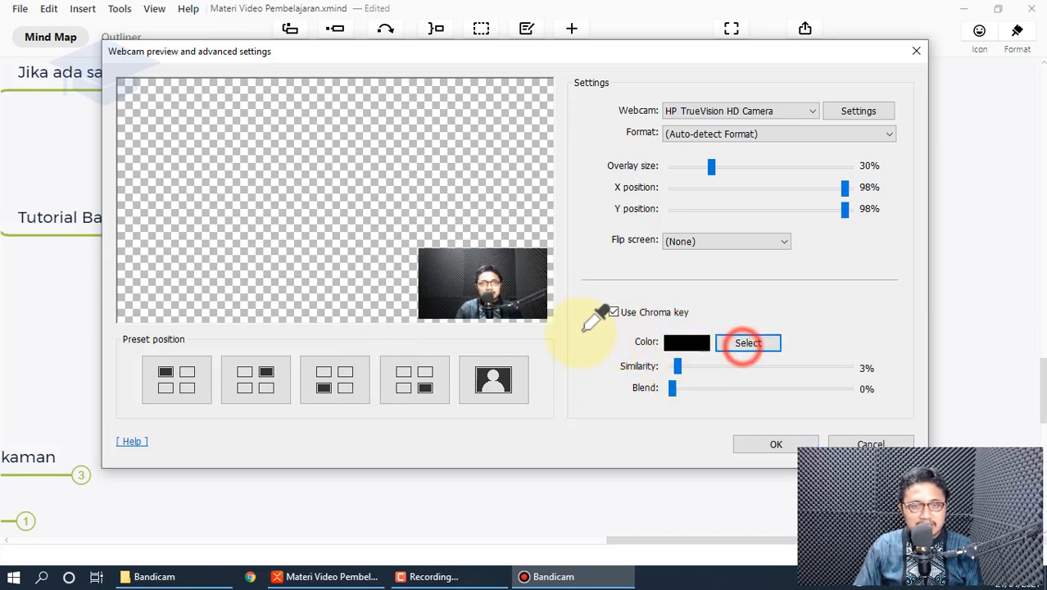
pyautogui.click(442, 311)
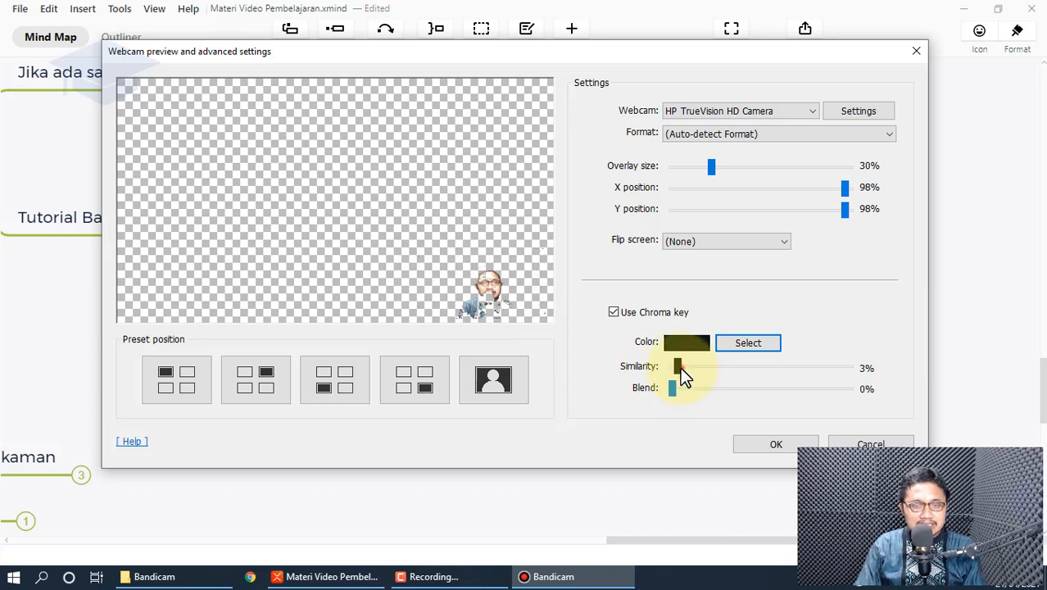
pyautogui.moveTo(680, 367); pyautogui.dragTo(675, 361)
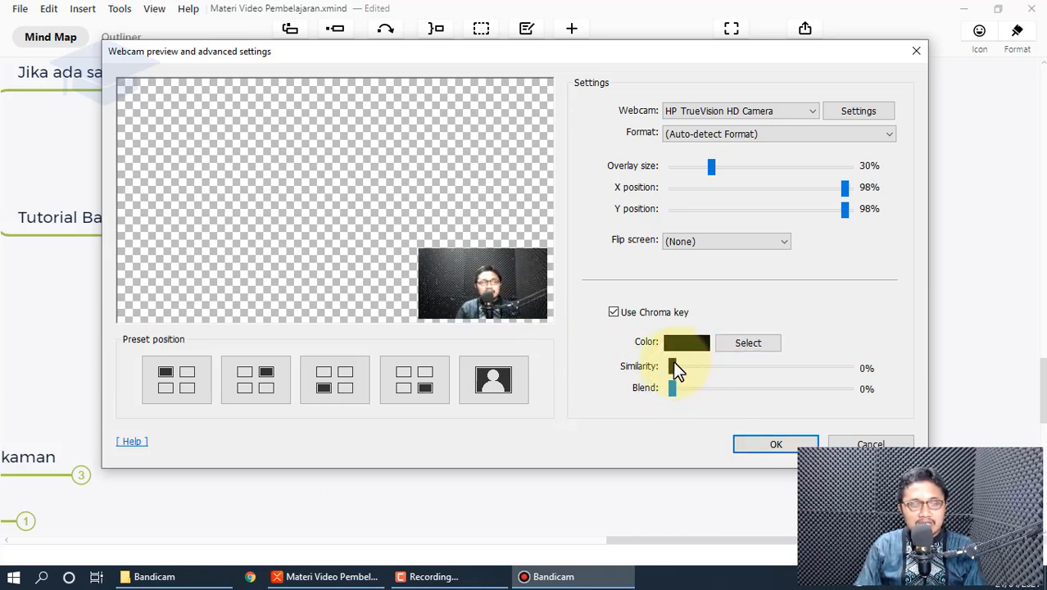
pyautogui.click(637, 313)
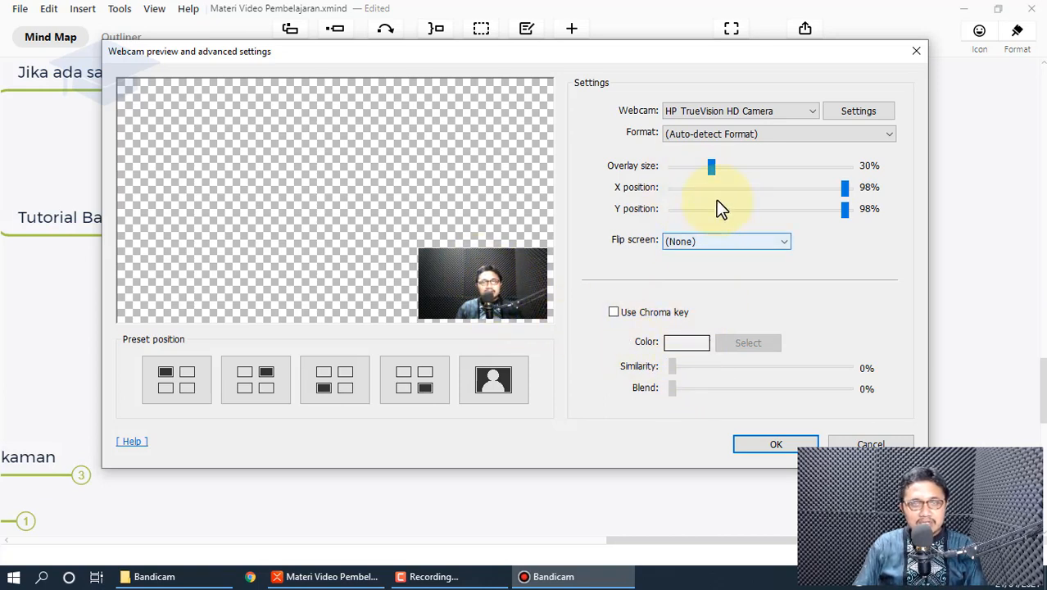
# Try a webcam overlay size of 22% with a Y position of 94%, and adjust its X position
pyautogui.moveTo(715, 170)
pyautogui.mouseDown()
pyautogui.moveTo(807, 169)
pyautogui.moveTo(697, 169)
pyautogui.mouseUp()
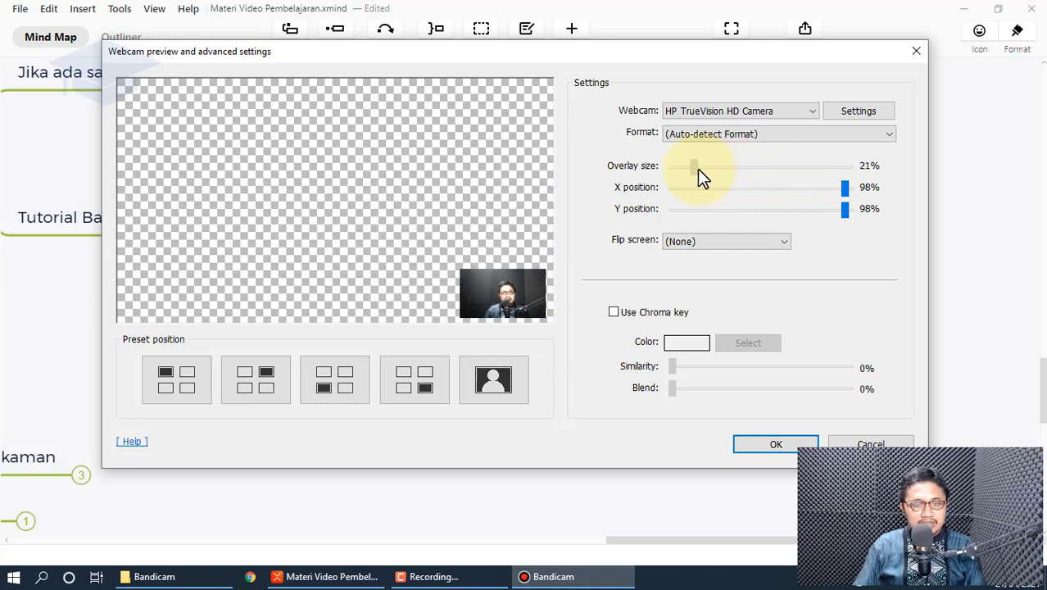
pyautogui.moveTo(843, 188)
pyautogui.mouseDown()
pyautogui.moveTo(818, 186)
pyautogui.moveTo(843, 190)
pyautogui.moveTo(822, 209)
pyautogui.moveTo(836, 206)
pyautogui.moveTo(831, 187)
pyautogui.mouseUp()
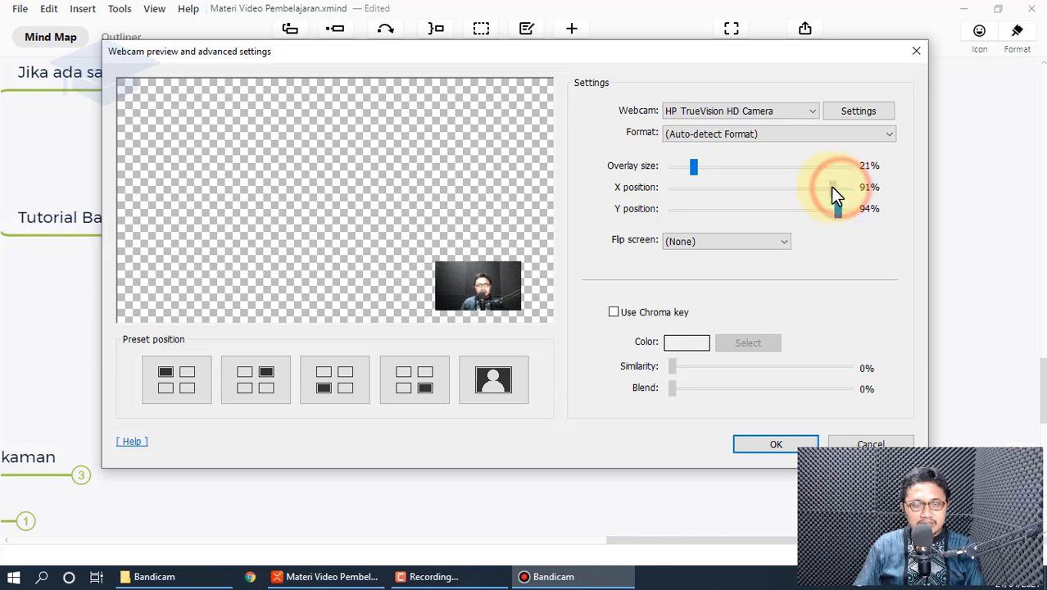
pyautogui.moveTo(705, 164); pyautogui.dragTo(699, 163)
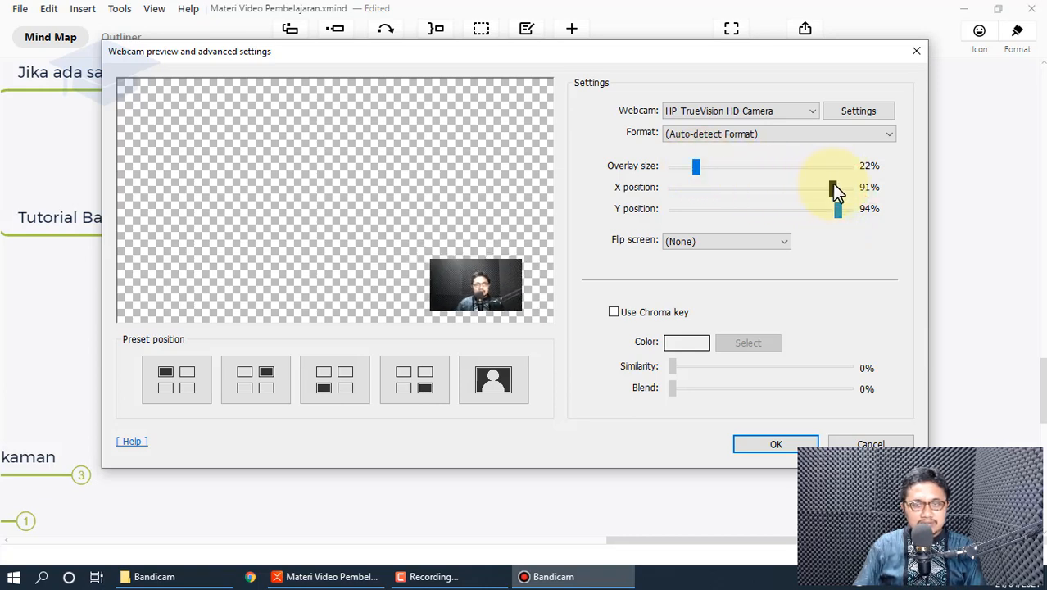
pyautogui.moveTo(833, 185); pyautogui.dragTo(841, 187)
# Restore the webcam overlay to the bottom-right preset position at 30% size and apply the advanced settings
pyautogui.click(435, 377)
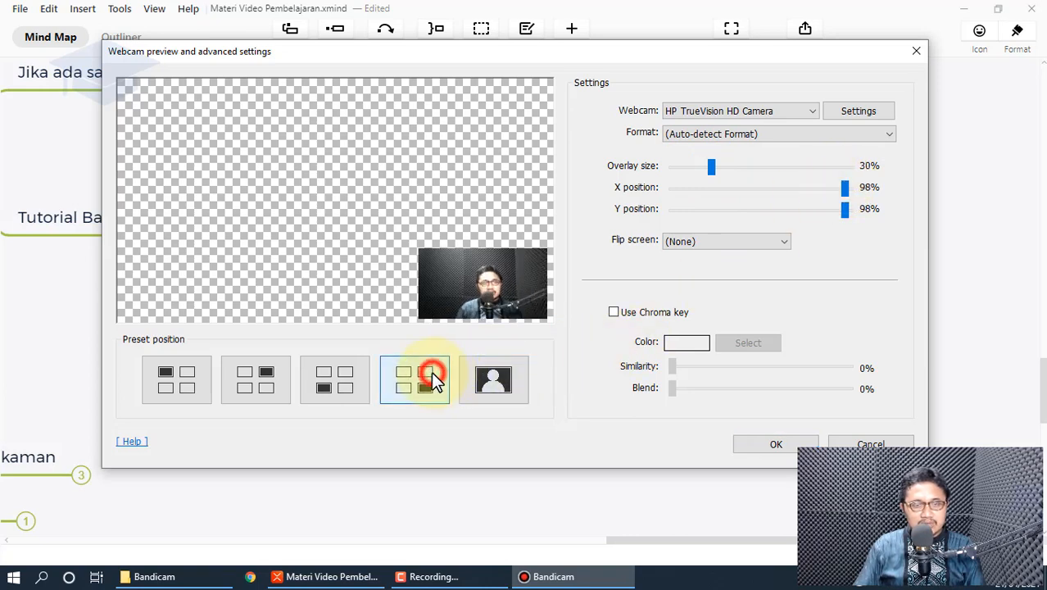
pyautogui.click(328, 384)
pyautogui.click(414, 382)
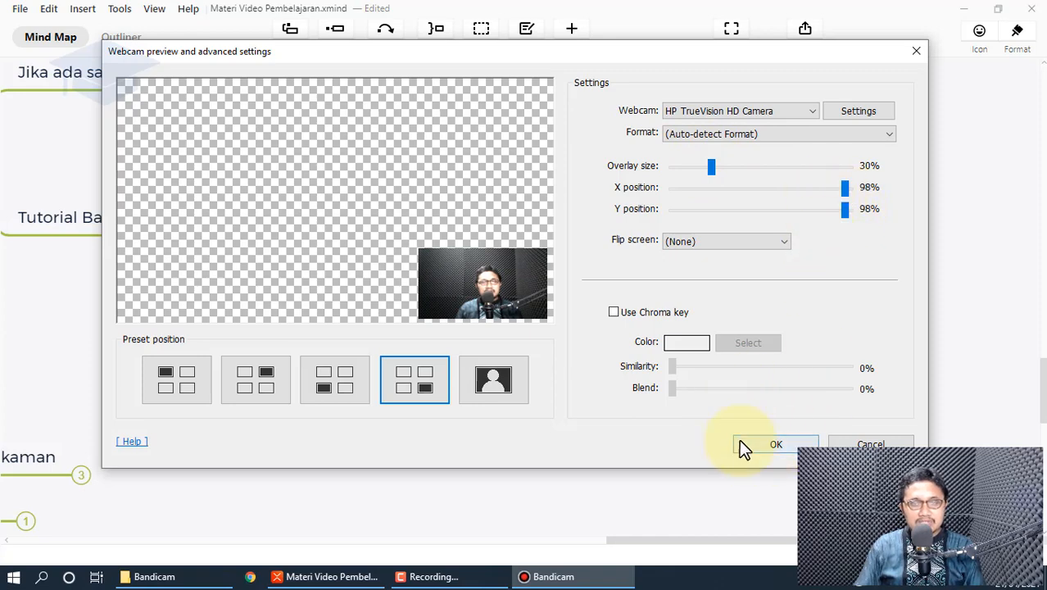
pyautogui.click(775, 447)
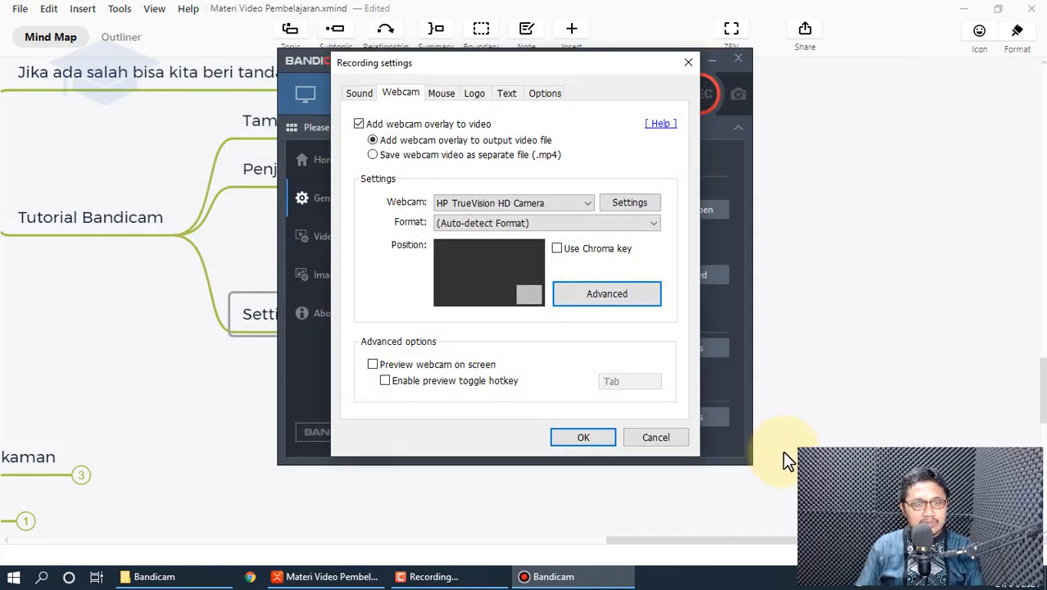
# Enable the on-screen webcam preview in the advanced options
pyautogui.click(427, 363)
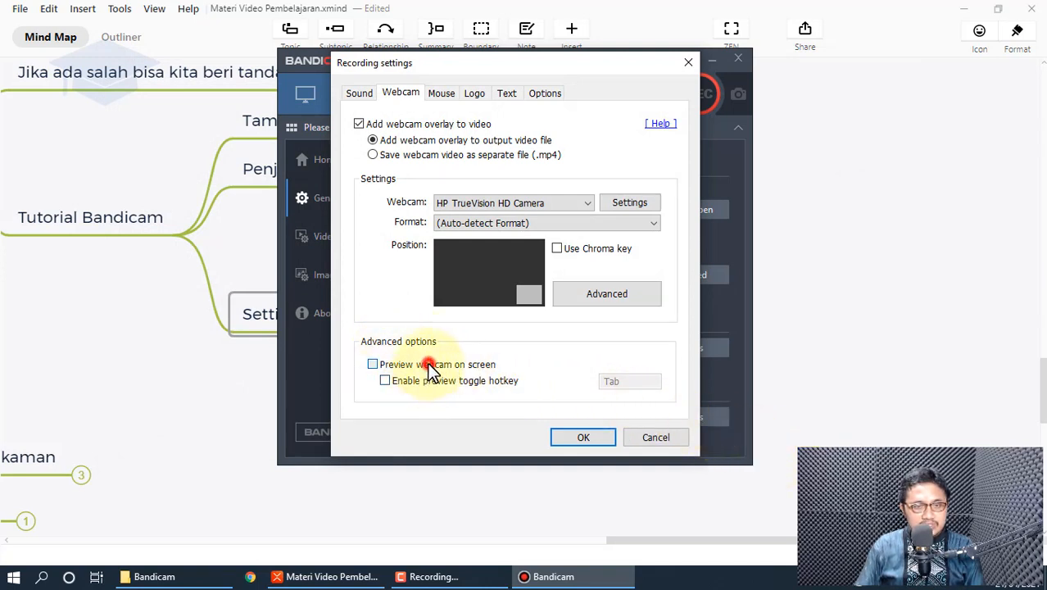
pyautogui.click(428, 366)
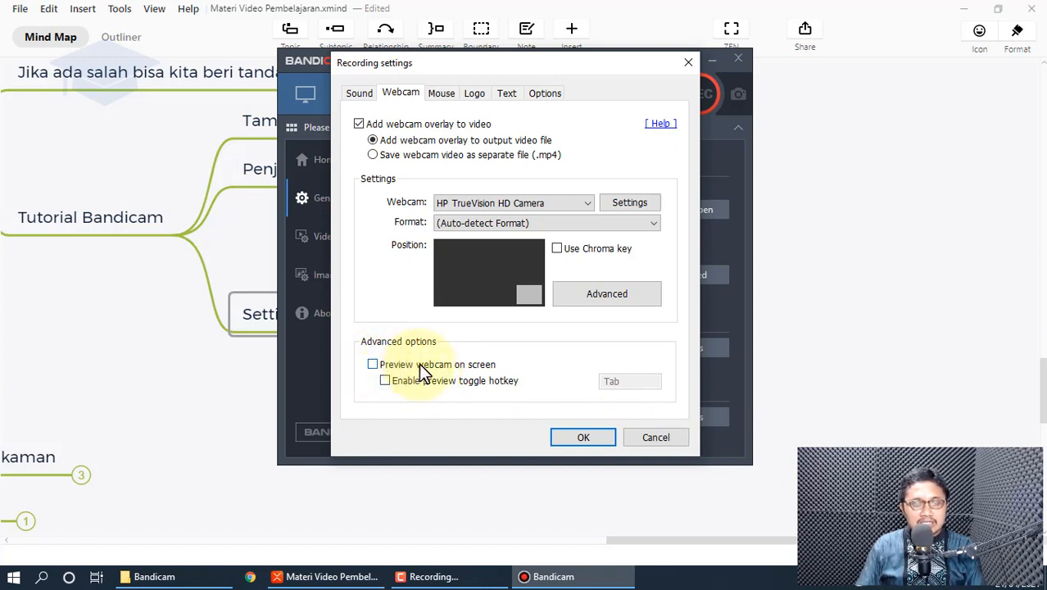
pyautogui.click(398, 363)
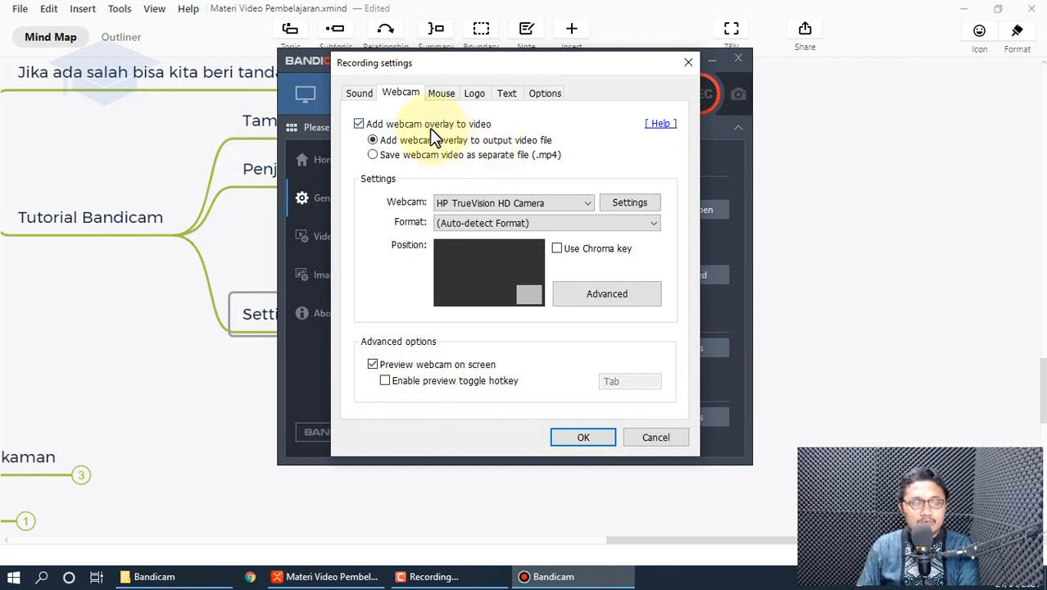
# Go to the sound recording settings and keep saving audio tracks as .wav while recording enabled
pyautogui.click(366, 93)
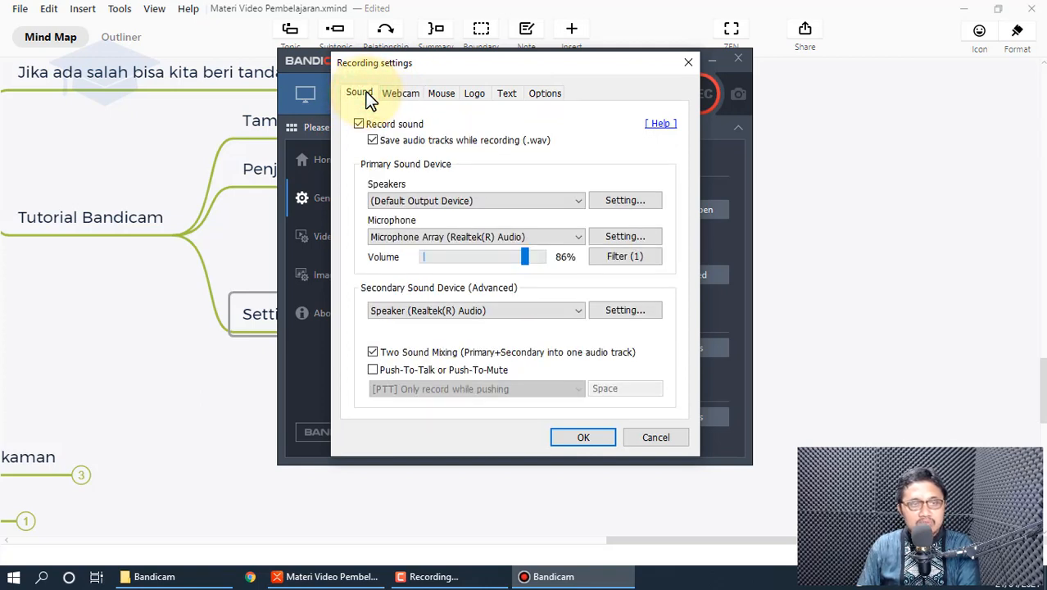
pyautogui.click(371, 136)
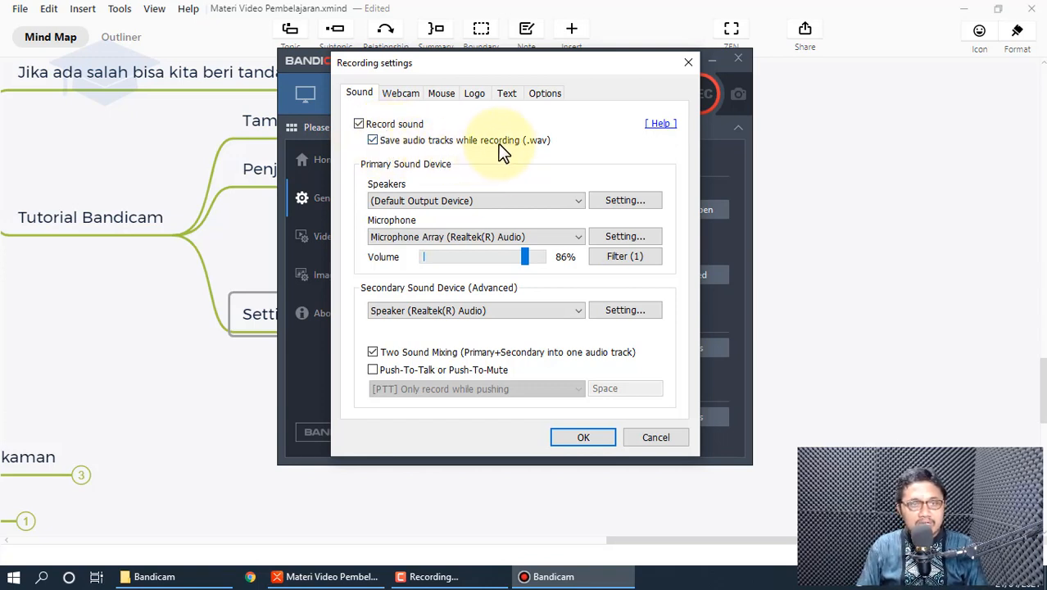
pyautogui.click(430, 142)
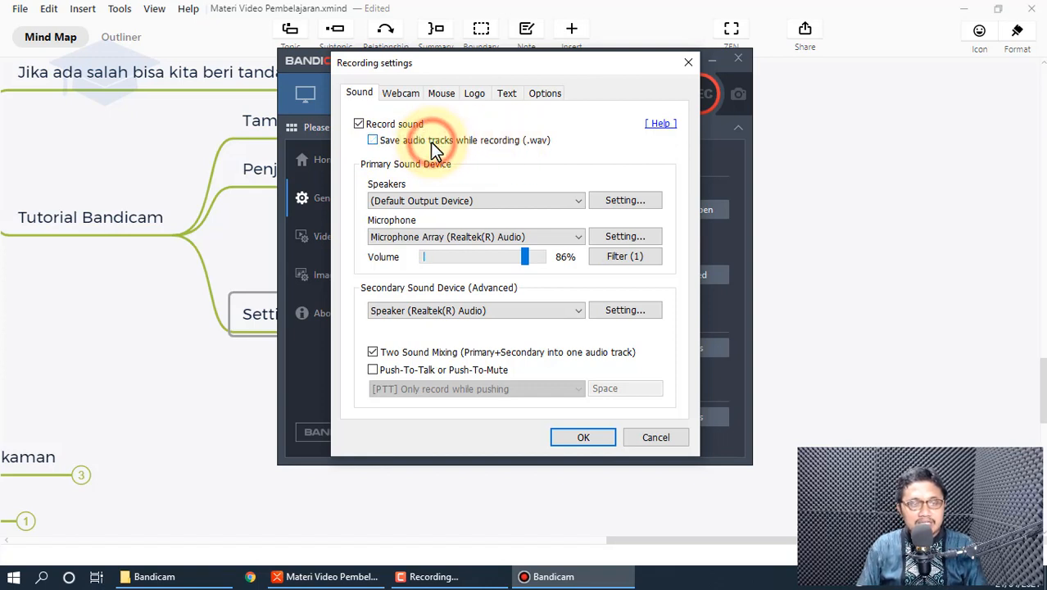
pyautogui.click(433, 147)
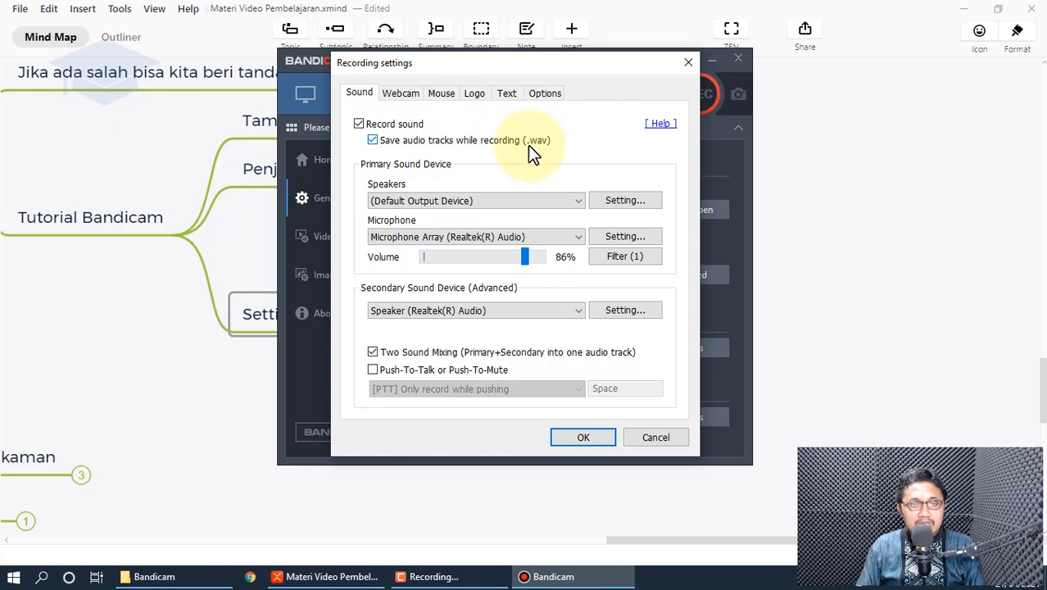
# Switch to the Bandicam output folder in File Explorer and inspect the first recording's WAV and MP4 files
pyautogui.click(209, 577)
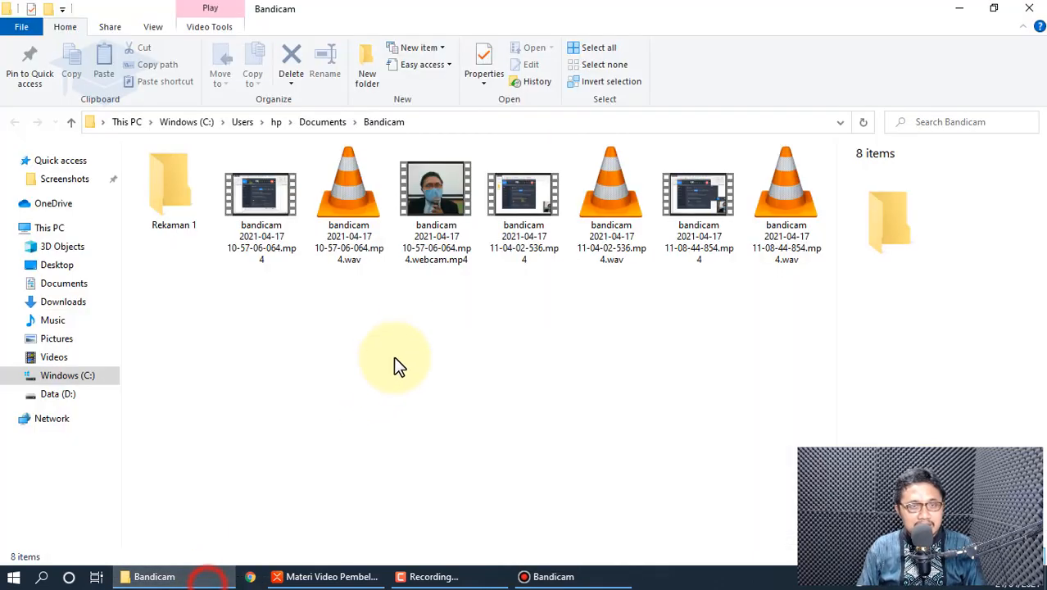
pyautogui.click(338, 197)
pyautogui.click(258, 201)
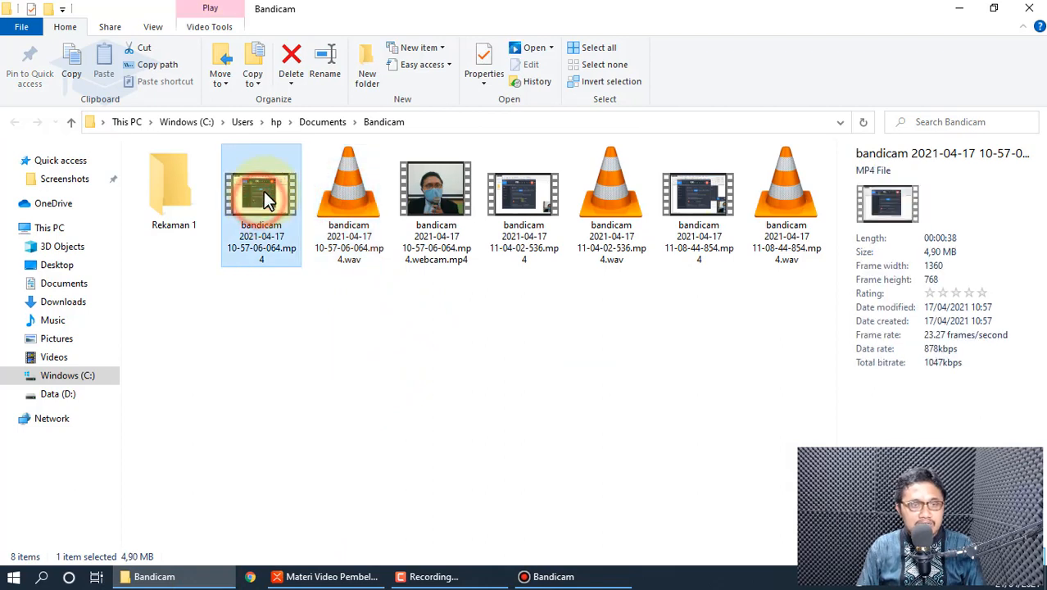
# Inspect the first recording's WAV and webcam MP4 files and the 11-04-02 recording's MP4 and WAV files
pyautogui.click(361, 200)
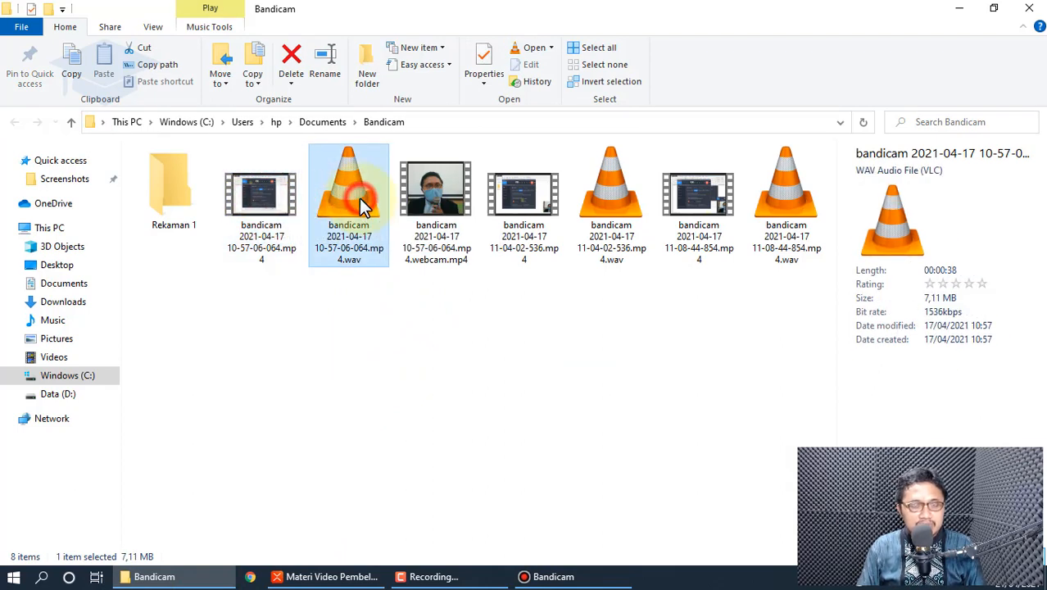
pyautogui.click(438, 182)
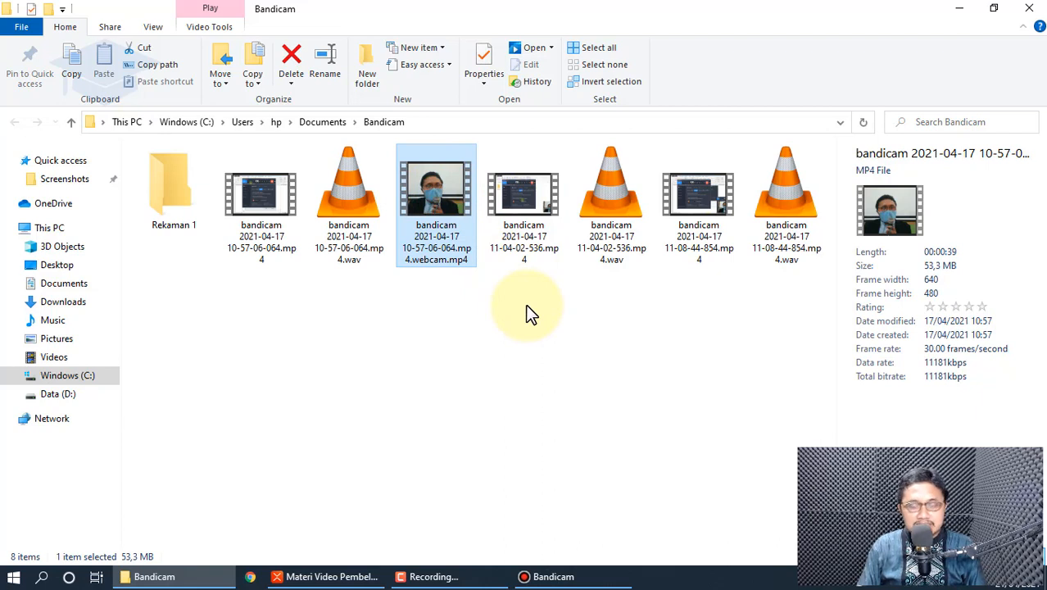
pyautogui.click(532, 206)
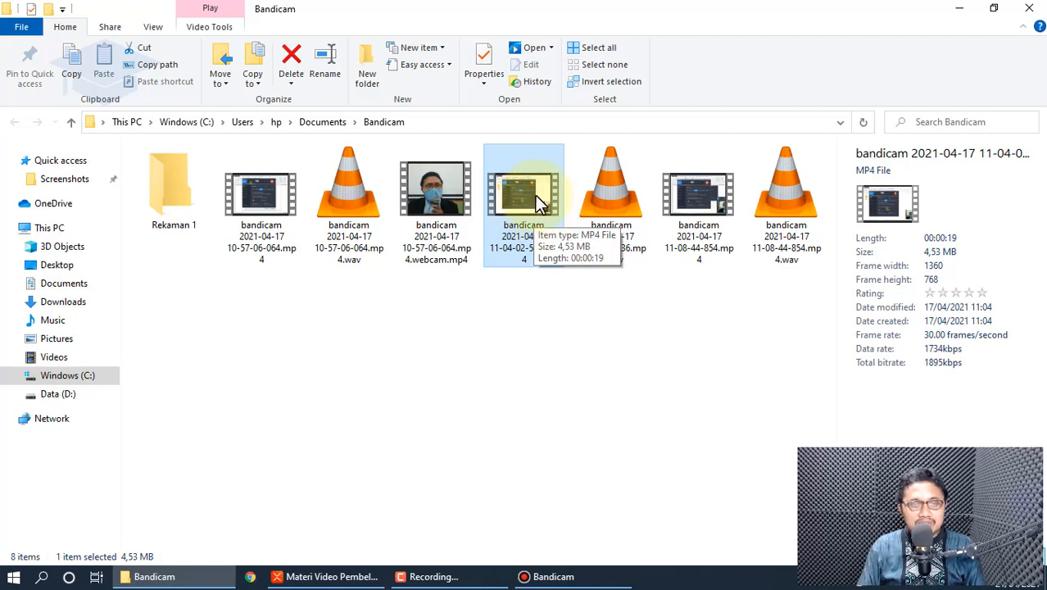
pyautogui.click(609, 185)
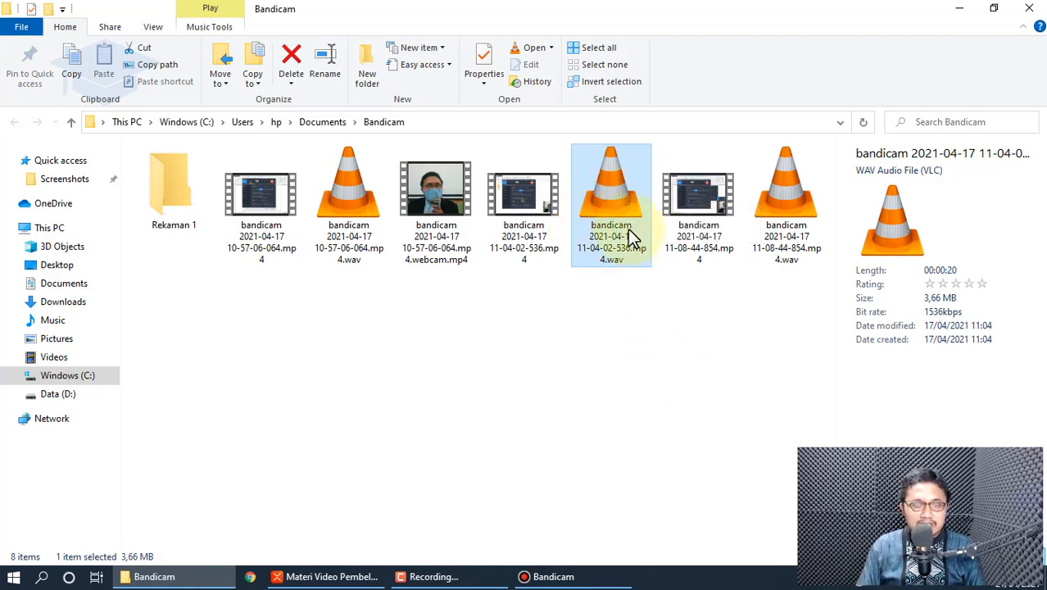
# Return to Bandicam's sound recording settings and choose (Default Output Device) for the primary speakers
pyautogui.click(541, 580)
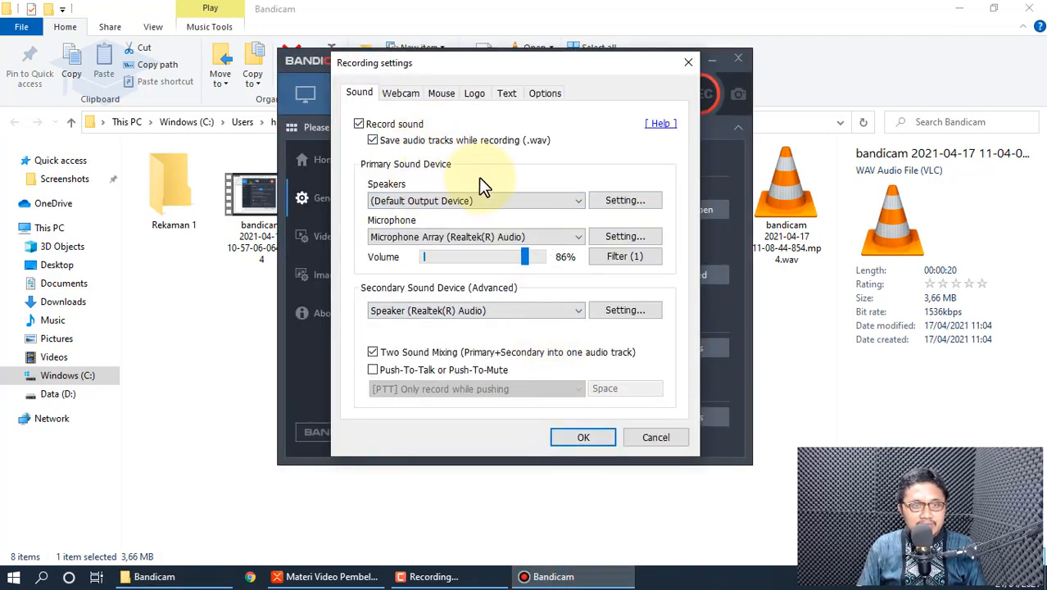
pyautogui.click(446, 201)
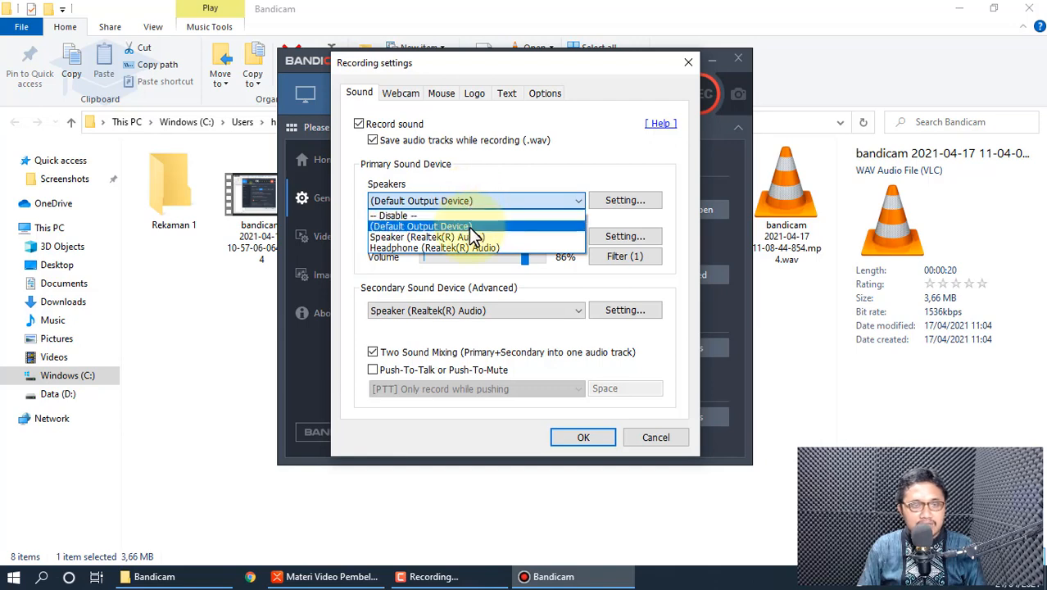
pyautogui.click(471, 227)
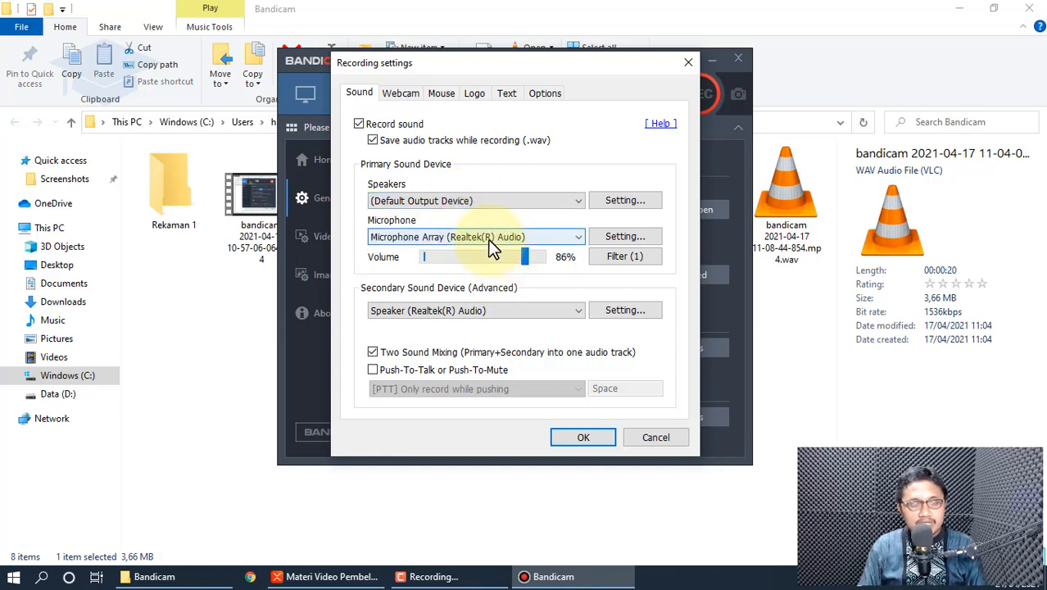
# Set the primary microphone to Microphone (HD Pro Webcam C920)
pyautogui.click(491, 245)
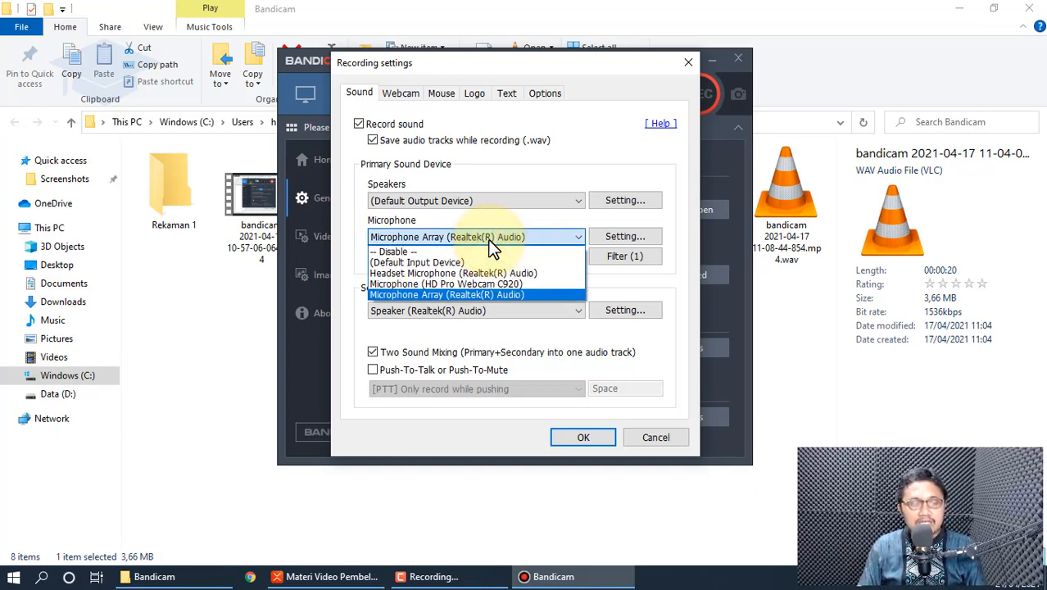
pyautogui.click(512, 284)
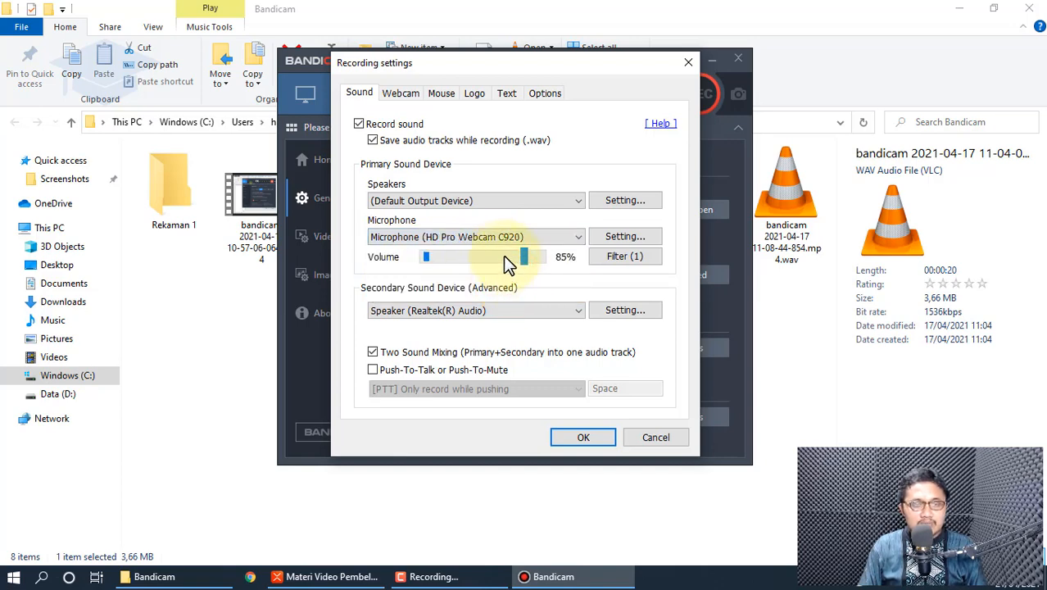
pyautogui.click(470, 239)
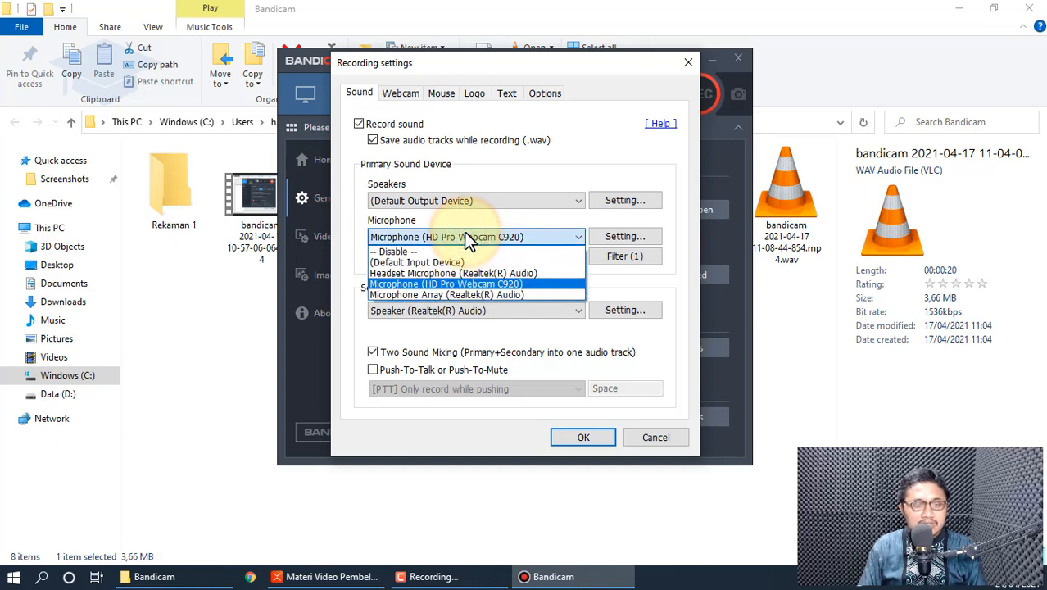
pyautogui.click(457, 285)
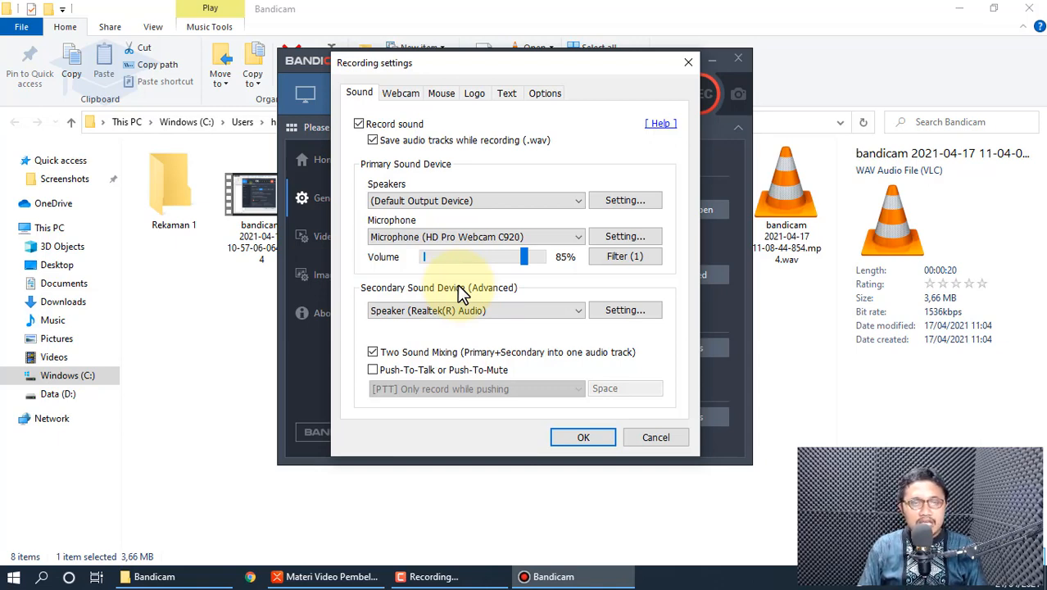
# Try (Default Input Device) and Microphone Array (Realtek(R) Audio) as the microphone, and restore Microphone (HD Pro Webcam C920)
pyautogui.click(459, 237)
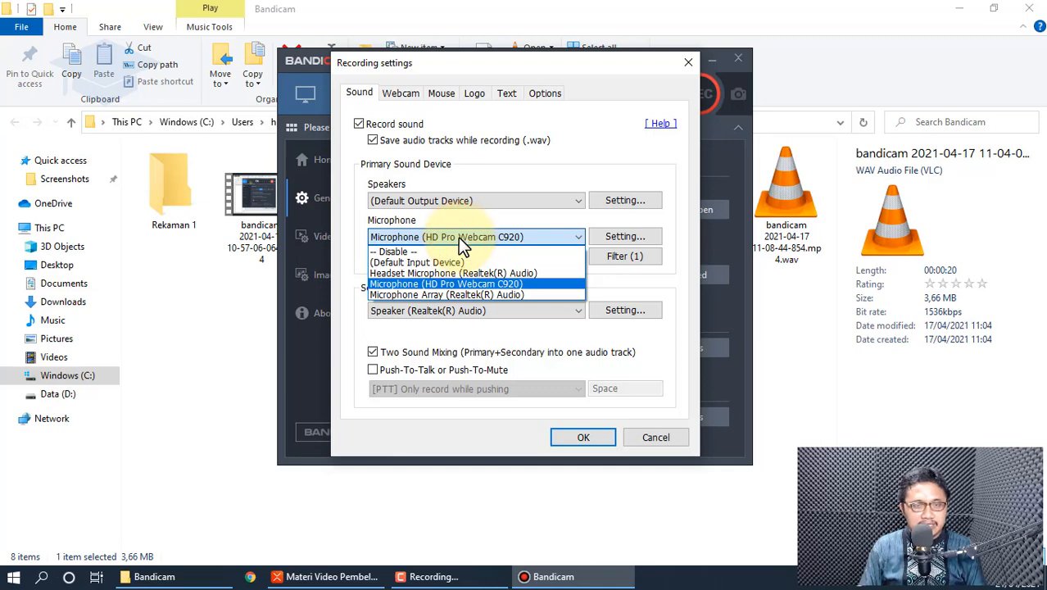
pyautogui.click(420, 263)
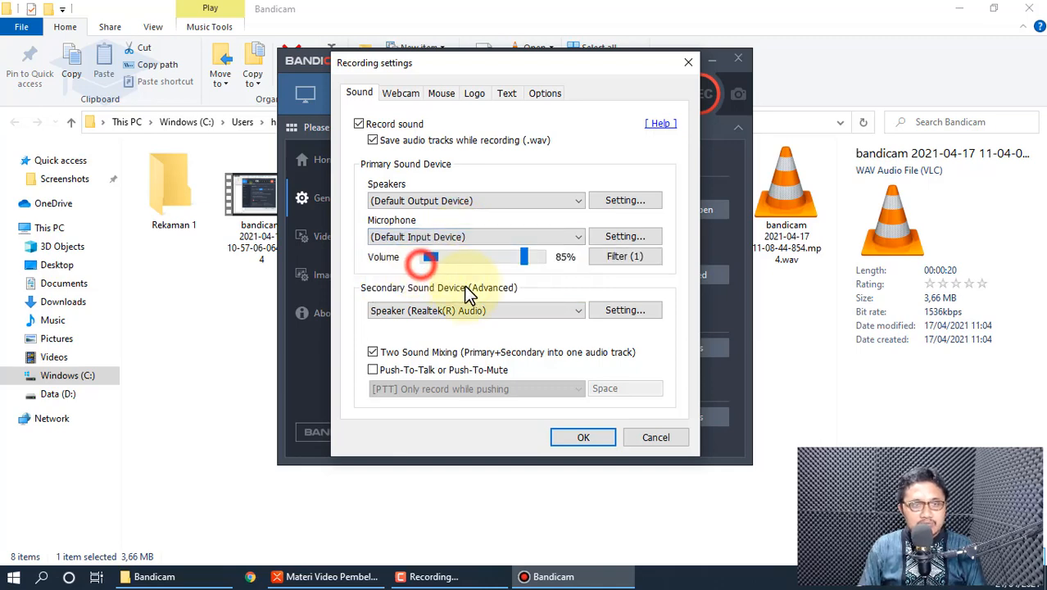
pyautogui.click(467, 237)
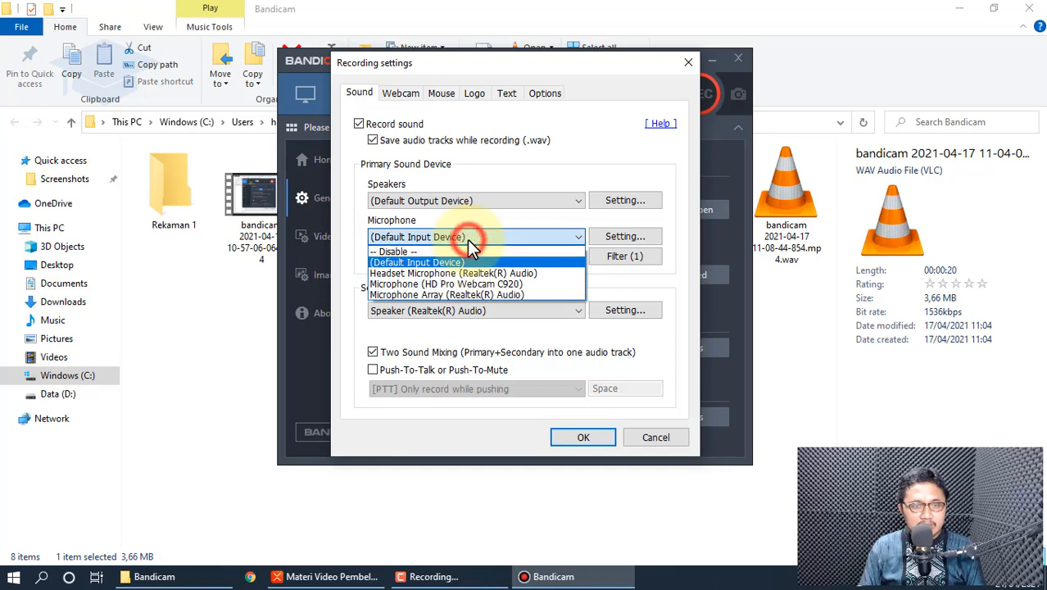
pyautogui.click(484, 295)
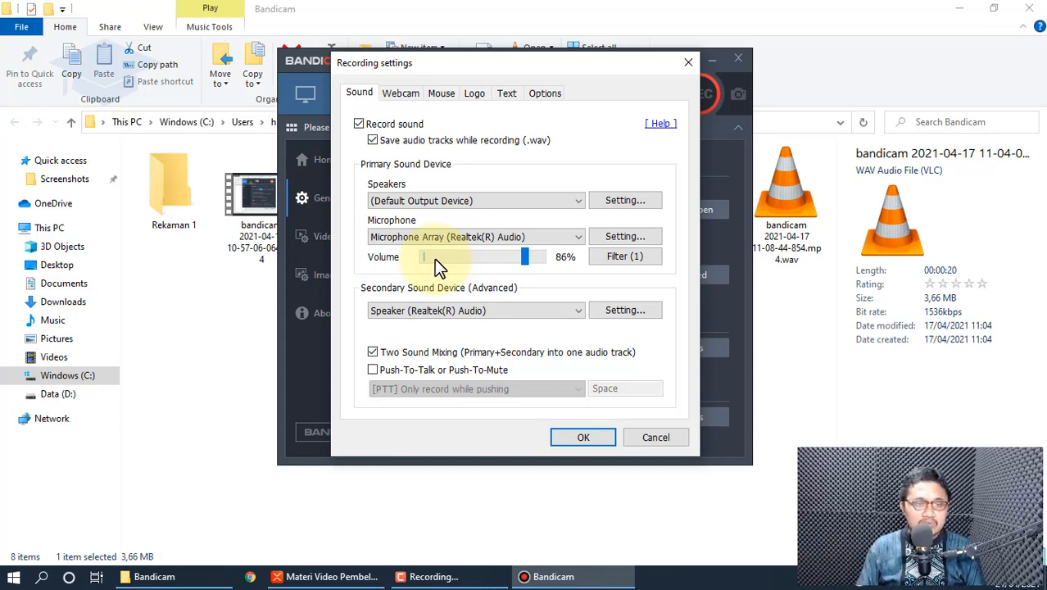
pyautogui.click(444, 234)
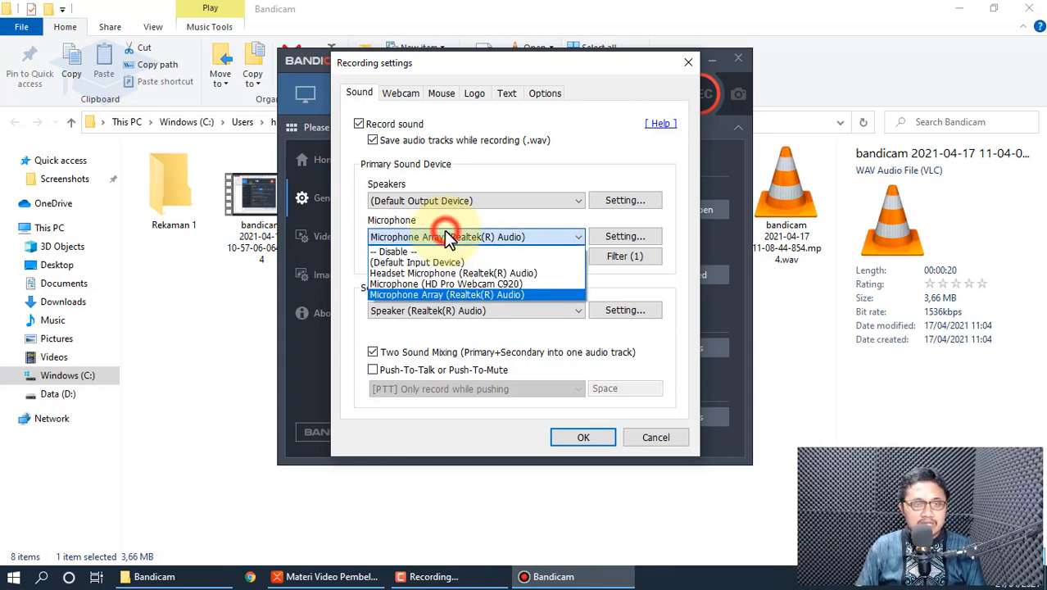
pyautogui.click(456, 284)
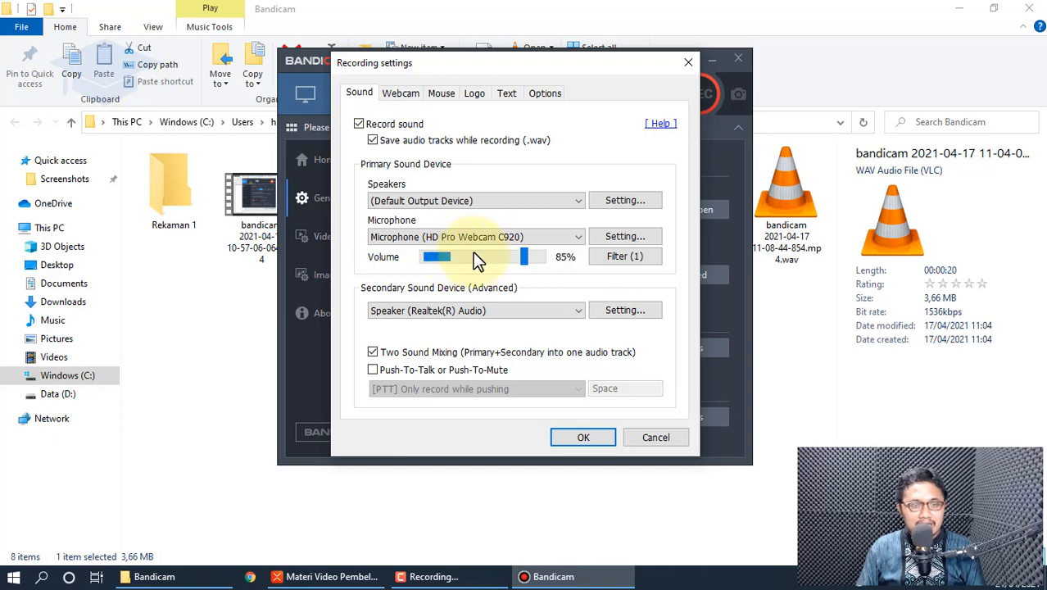
pyautogui.click(373, 352)
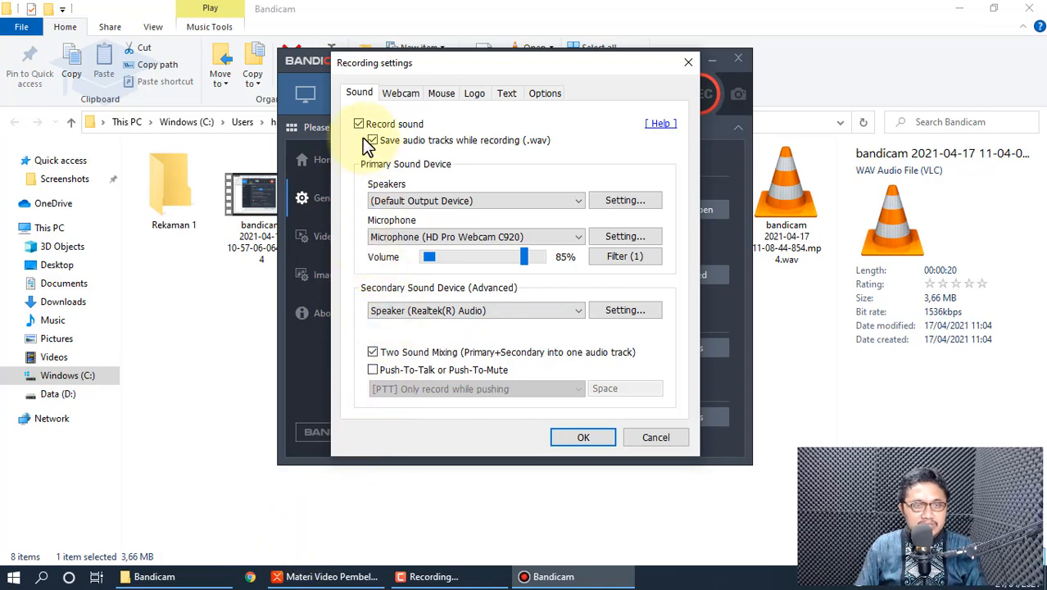
# Switch to the Materi Video Pembelajaran mind map in XMind and review the Kamera and Sound topics under Setting BandiCam
pyautogui.click(326, 579)
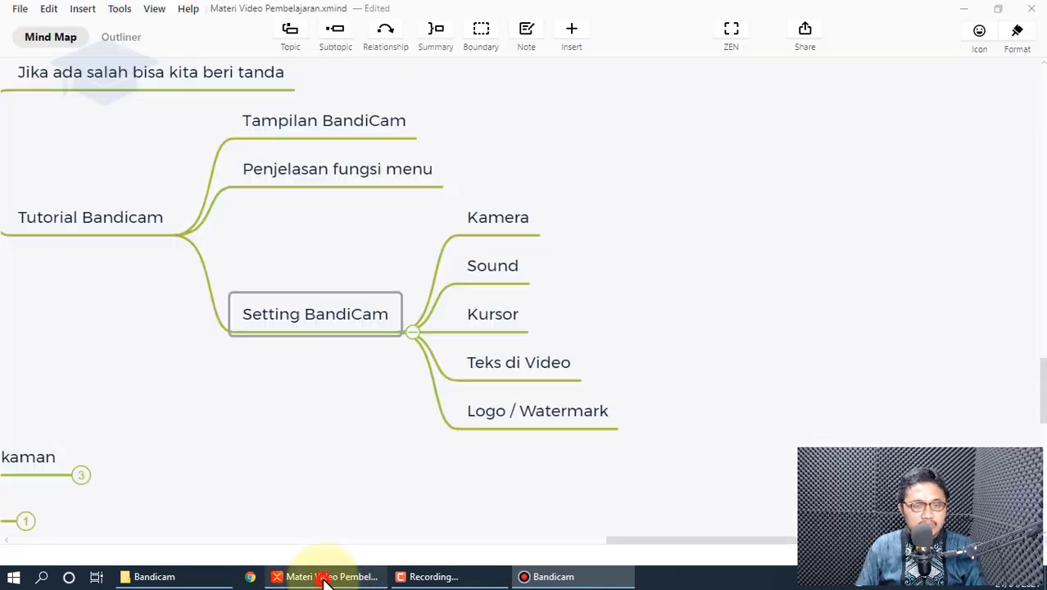
pyautogui.click(496, 220)
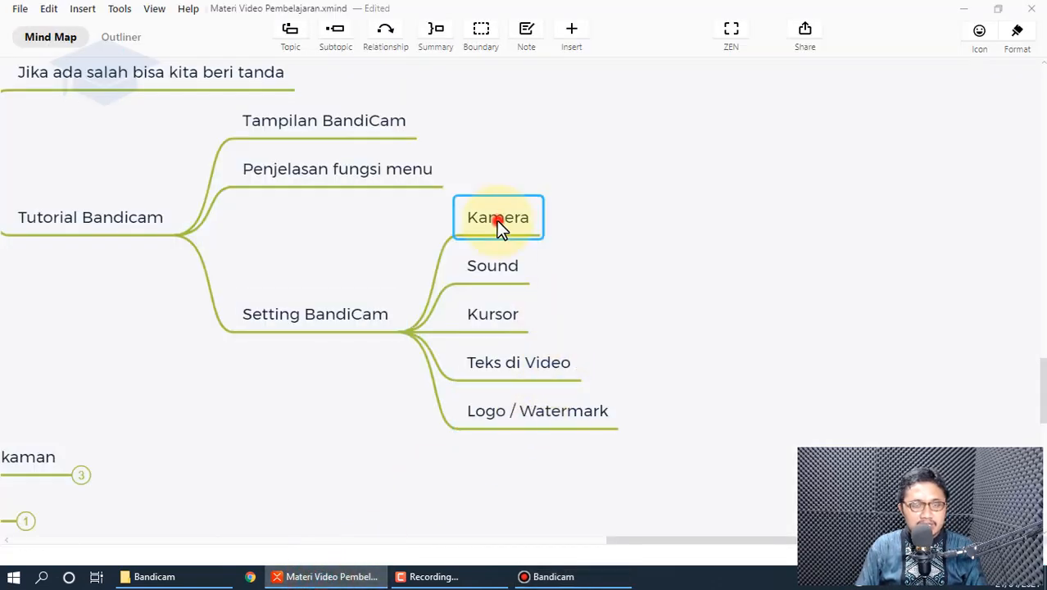
pyautogui.click(492, 265)
# Return to Bandicam and open the mouse effect settings
pyautogui.click(545, 577)
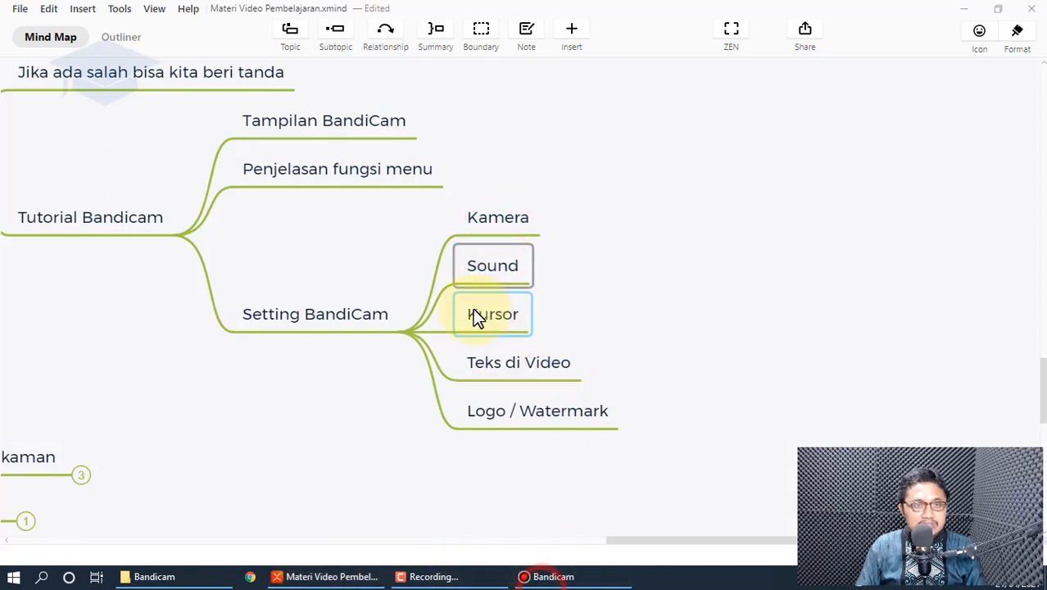
pyautogui.click(562, 577)
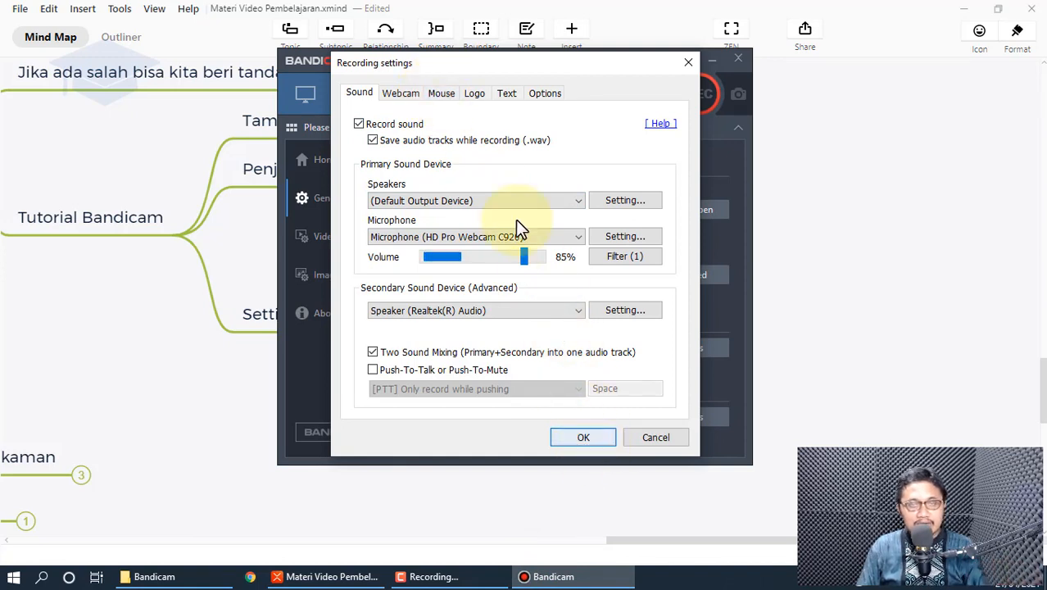
pyautogui.click(443, 95)
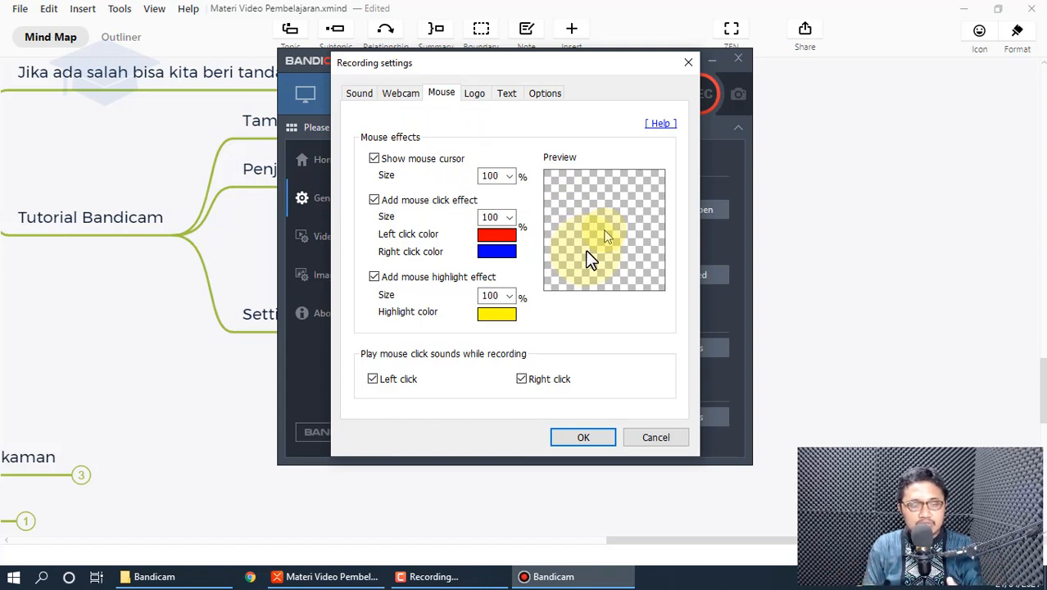
# Try hiding the mouse cursor in recordings and show it again
pyautogui.click(373, 159)
pyautogui.click(377, 160)
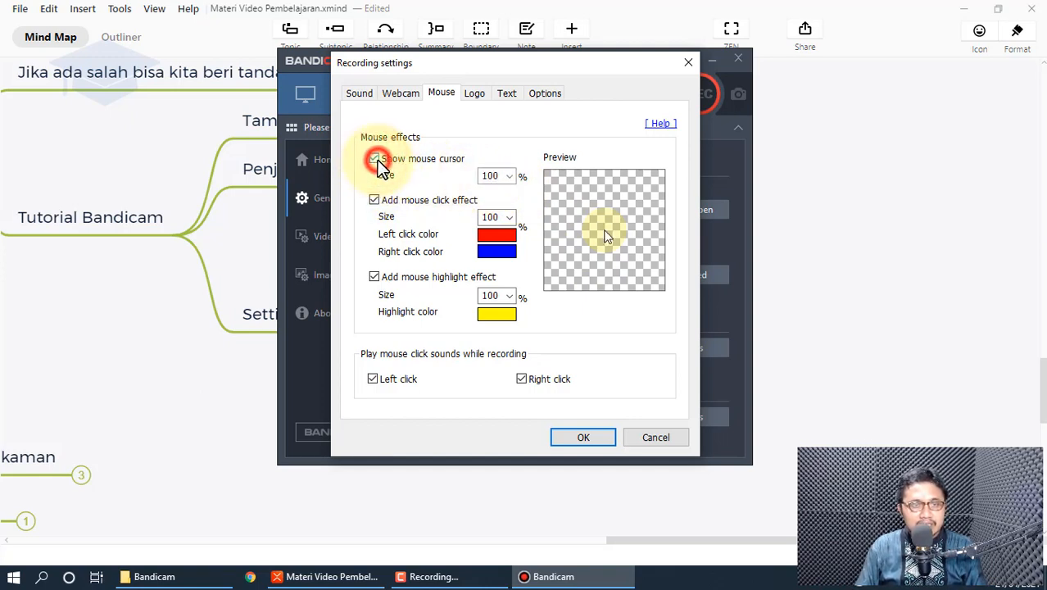
pyautogui.click(433, 161)
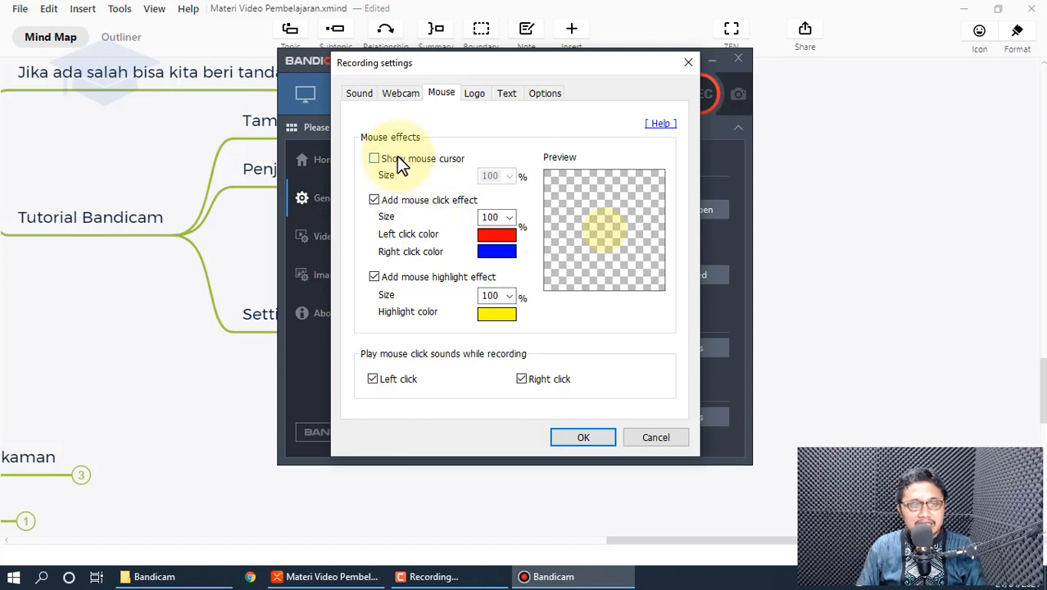
pyautogui.click(392, 159)
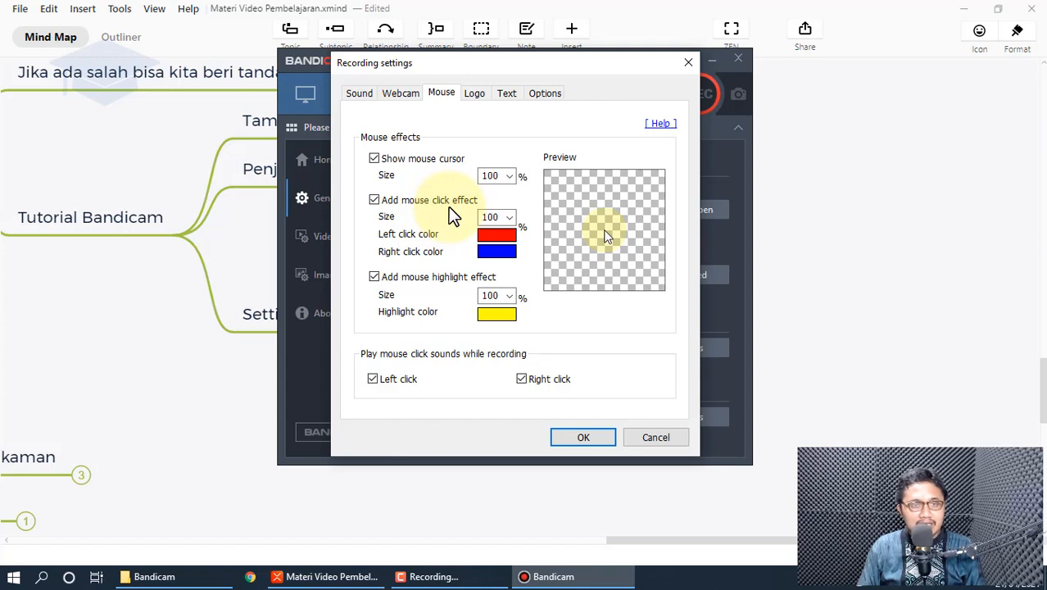
# Disable the mouse click effect, the mouse highlight effect, and the left and right click sounds
pyautogui.click(400, 205)
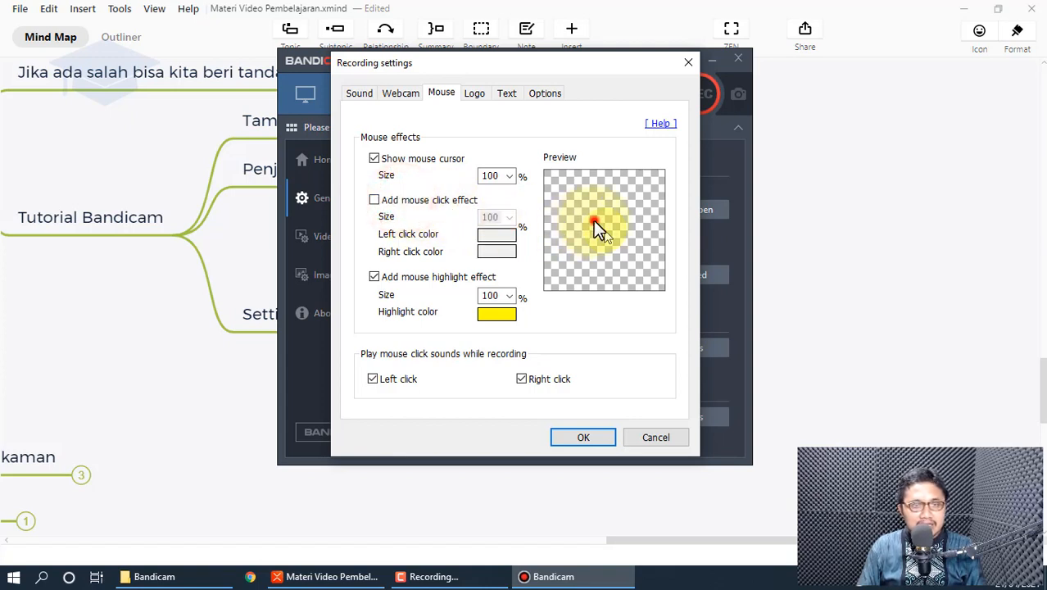
pyautogui.click(382, 277)
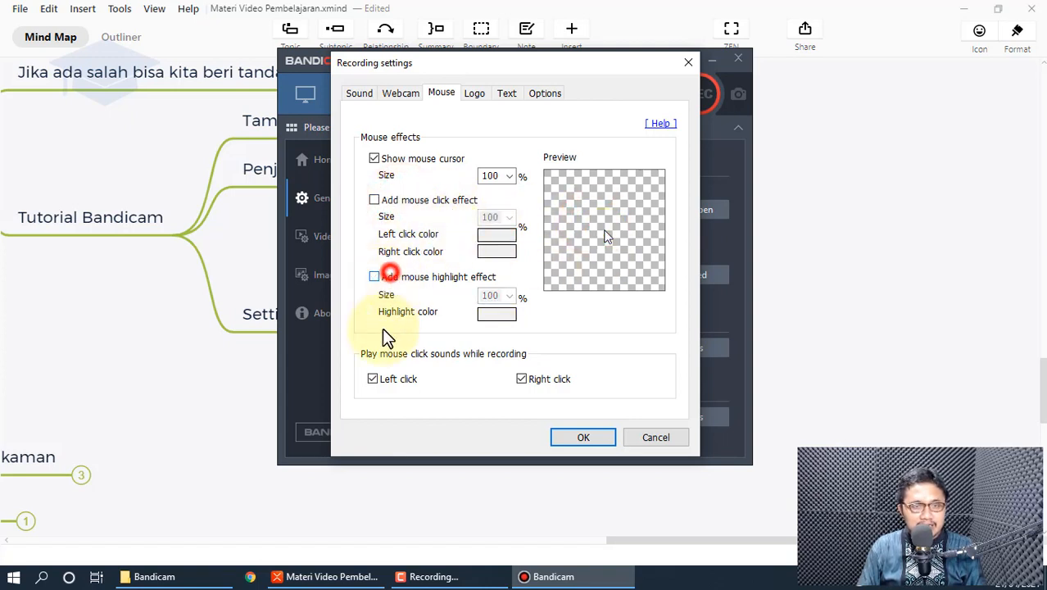
pyautogui.click(384, 378)
pyautogui.click(540, 379)
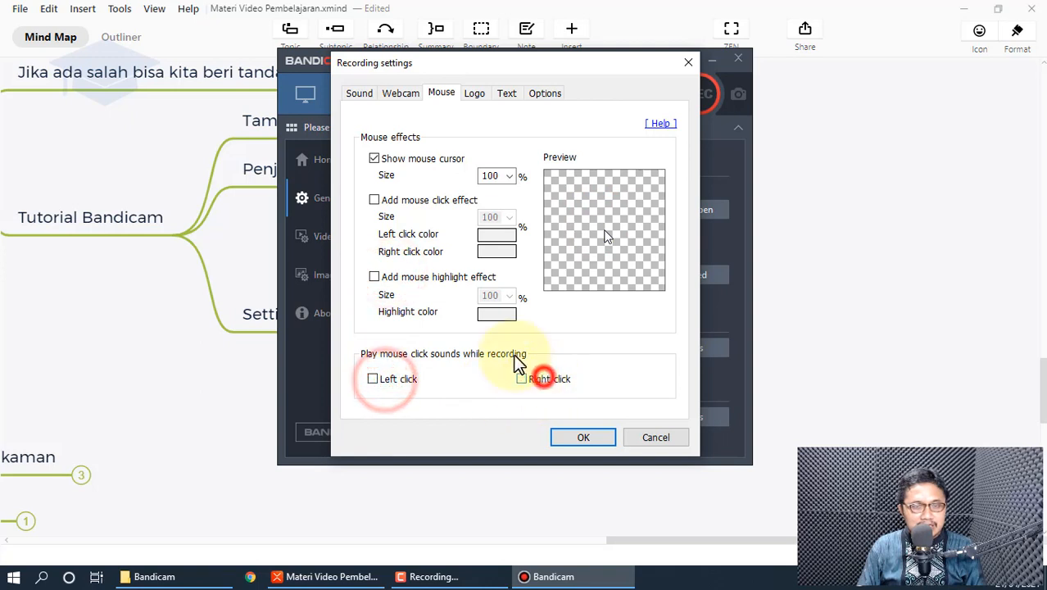
# Enable the mouse click and highlight effects, test them in the preview, and enable the left and right click sounds
pyautogui.click(395, 206)
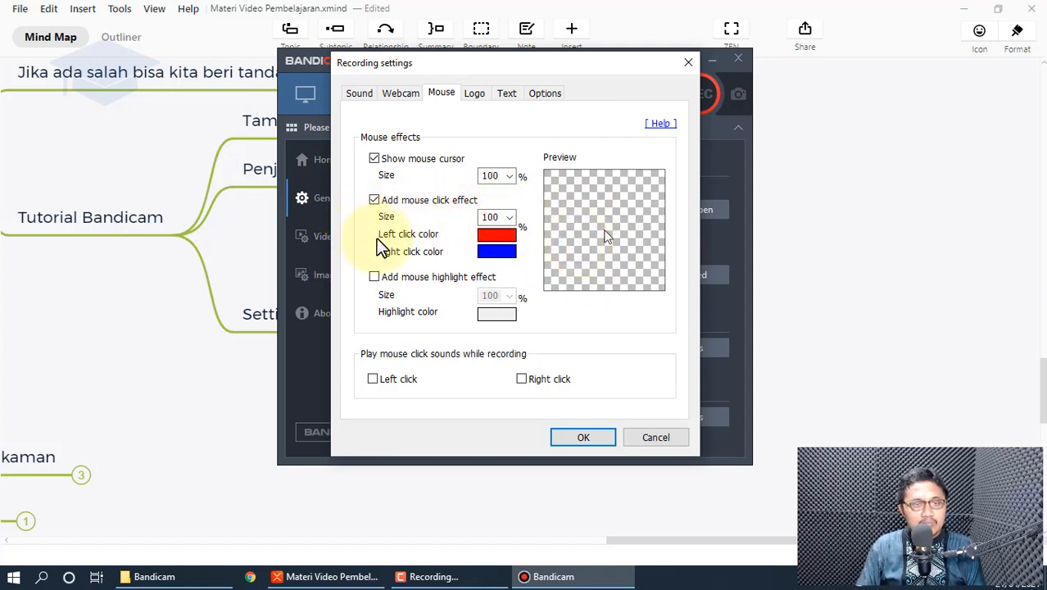
pyautogui.click(428, 278)
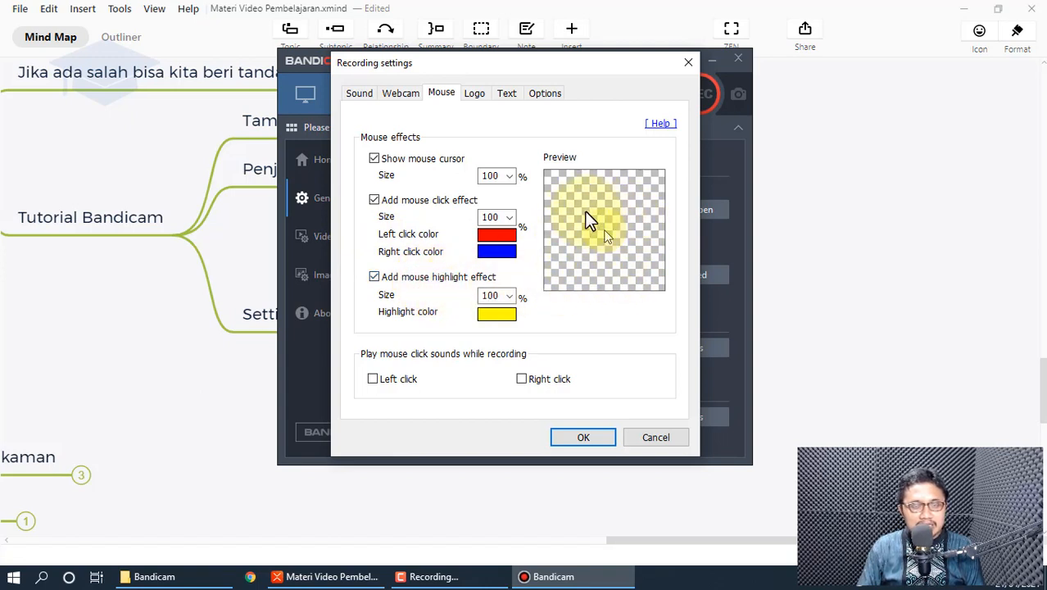
pyautogui.click(628, 240)
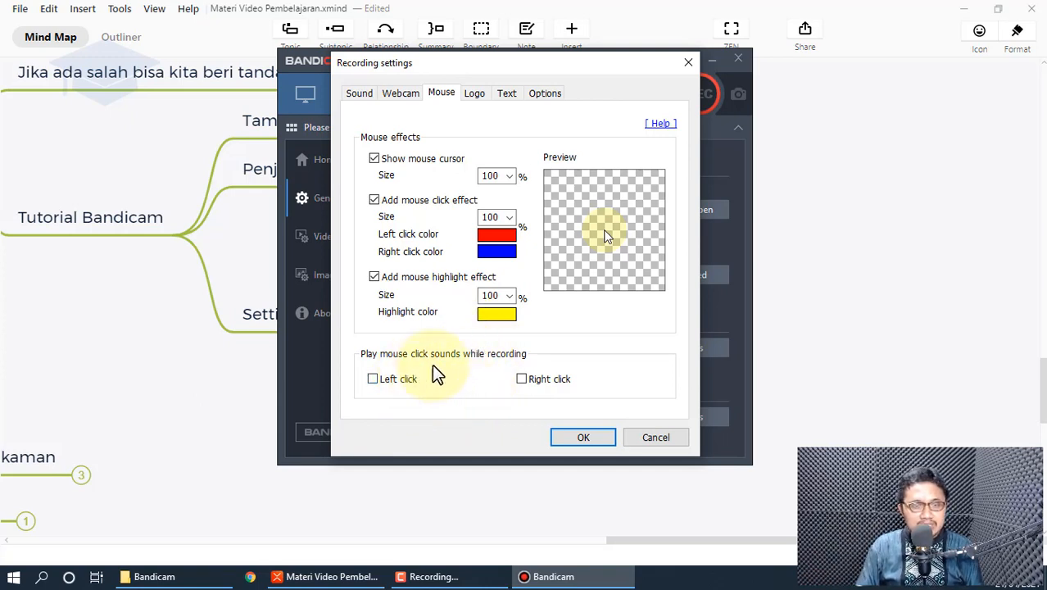
pyautogui.click(391, 381)
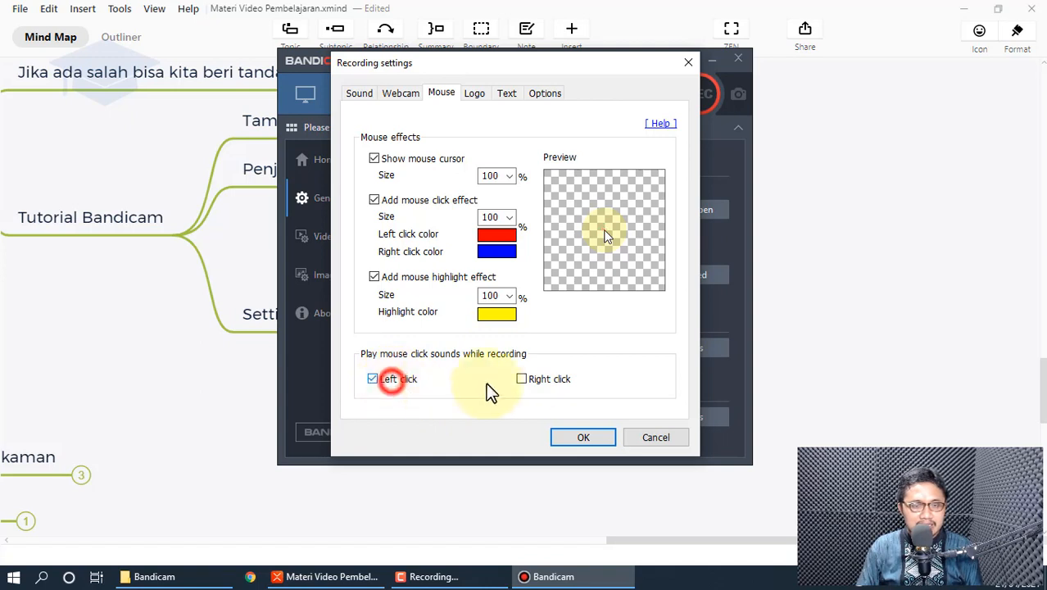
pyautogui.click(531, 379)
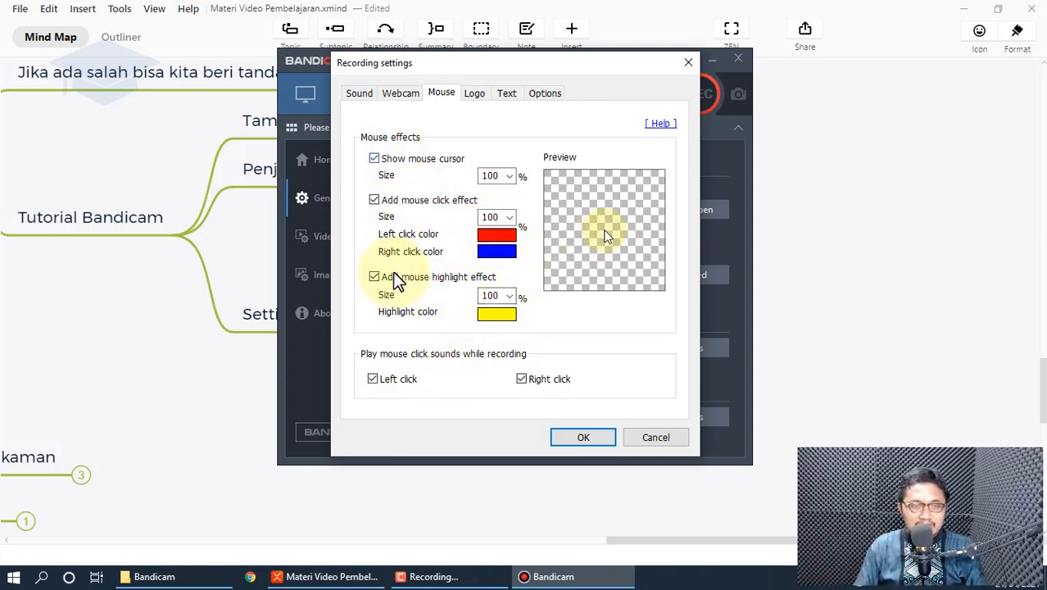
# Enable the logo overlay for recorded videos and open the file selection for its image
pyautogui.click(478, 95)
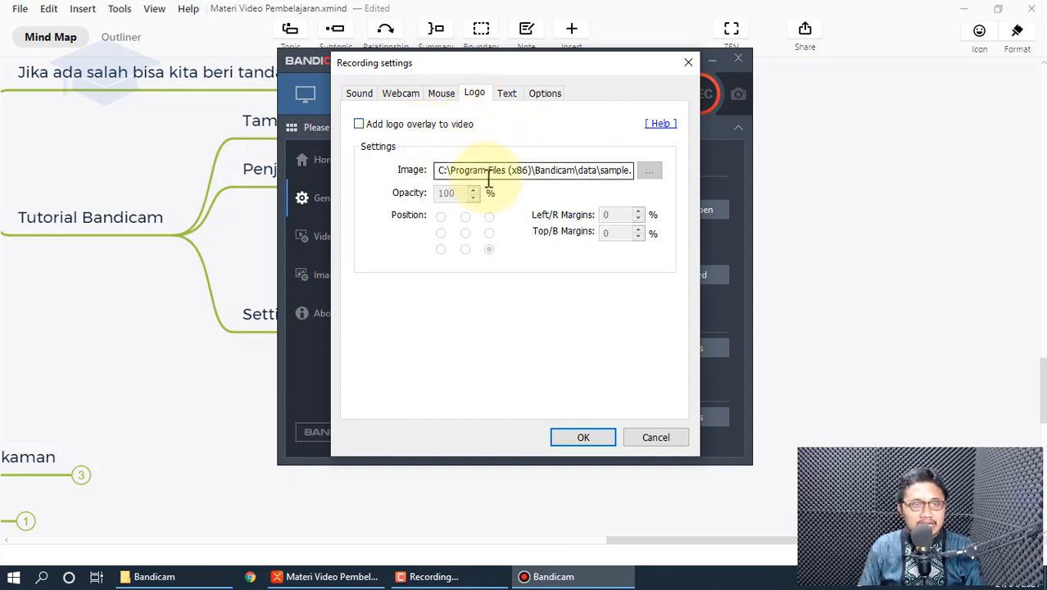
pyautogui.click(403, 129)
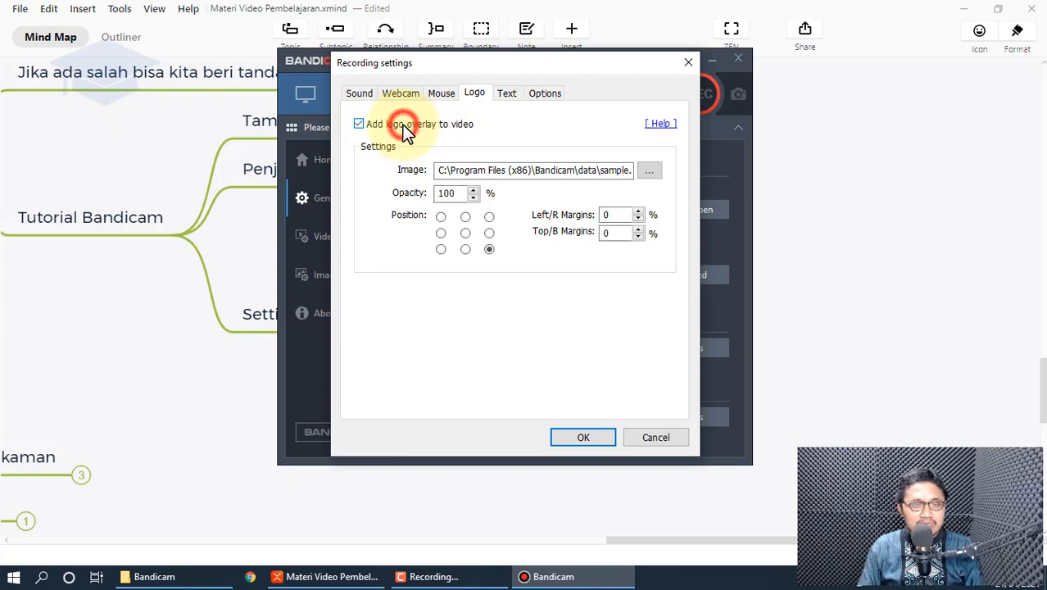
pyautogui.click(647, 173)
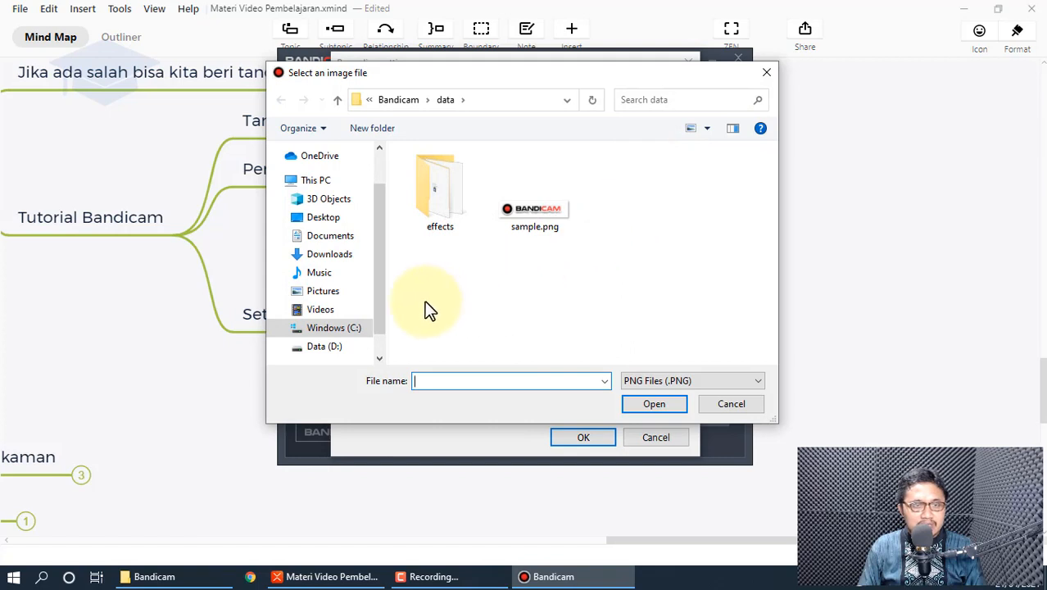
# Browse the Pictures folder and the 1 kamditu folder on Data (D:) for a logo image, showing the files as large thumbnails
pyautogui.click(327, 292)
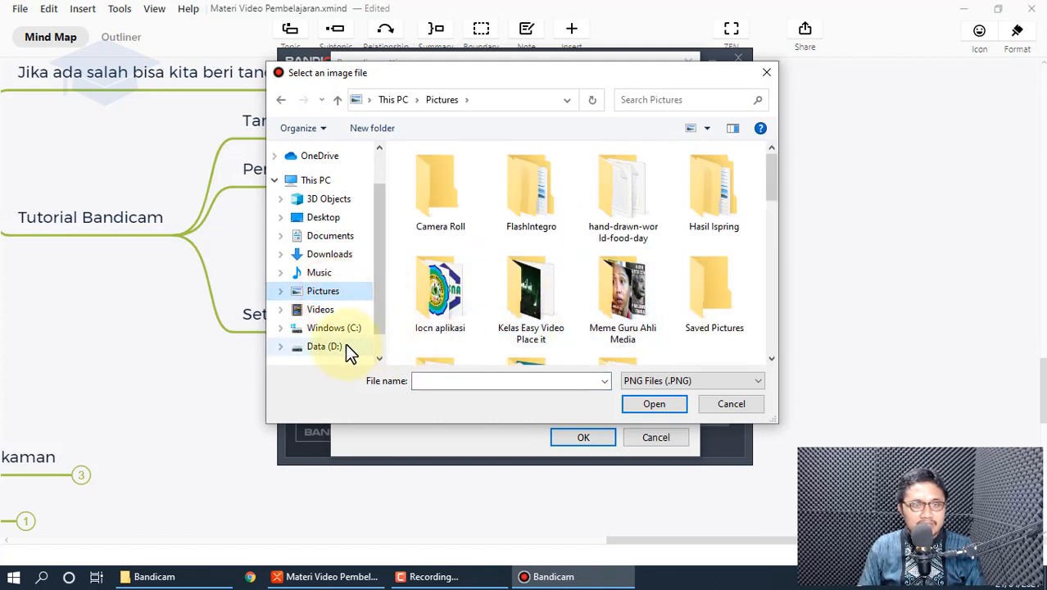
pyautogui.scroll(-1, 345, 344)
pyautogui.click(344, 322)
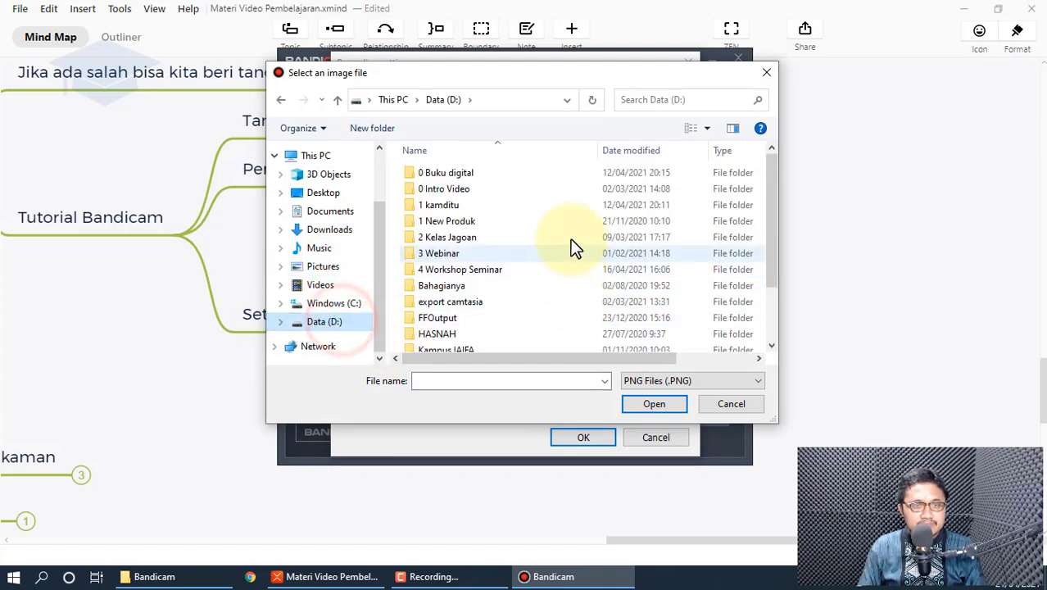
pyautogui.doubleClick(545, 205)
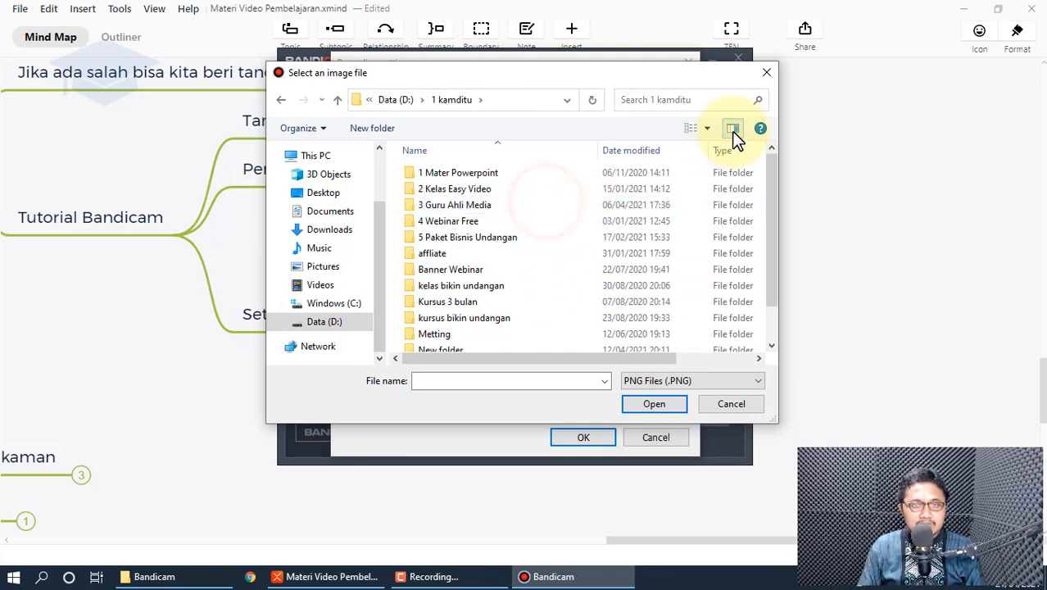
pyautogui.click(706, 127)
pyautogui.click(770, 43)
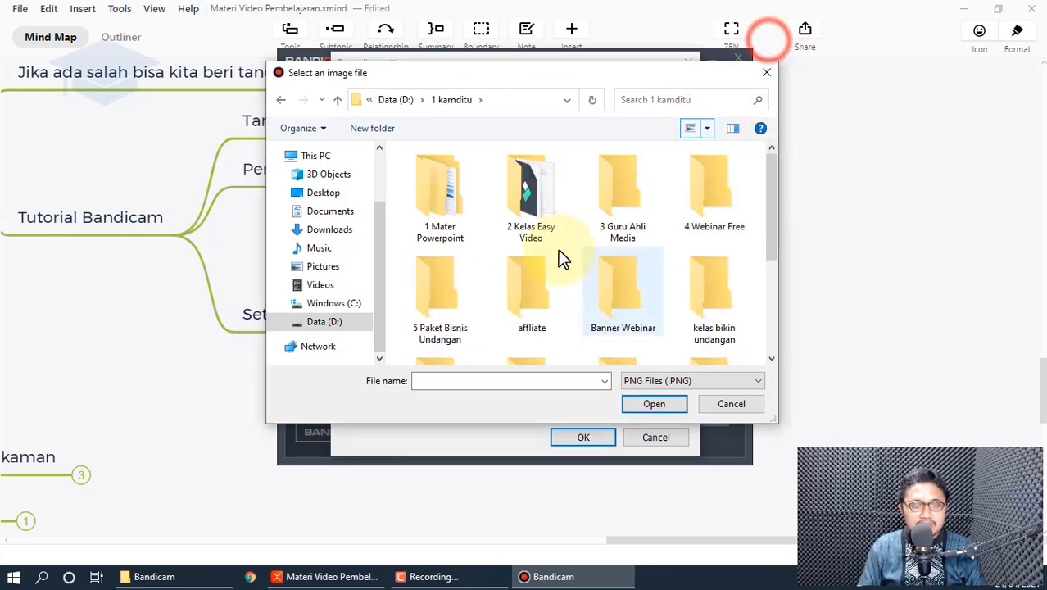
# Choose Uji coba.png from the Videos folder as the logo image
pyautogui.click(345, 284)
pyautogui.scroll(-10, 623, 303)
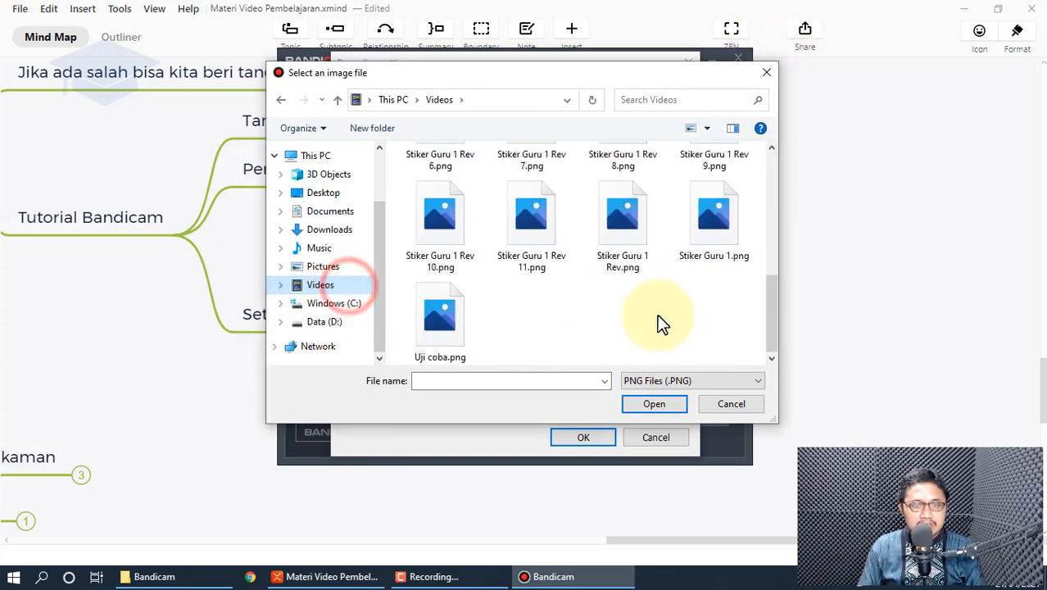
pyautogui.moveTo(771, 422); pyautogui.dragTo(947, 488)
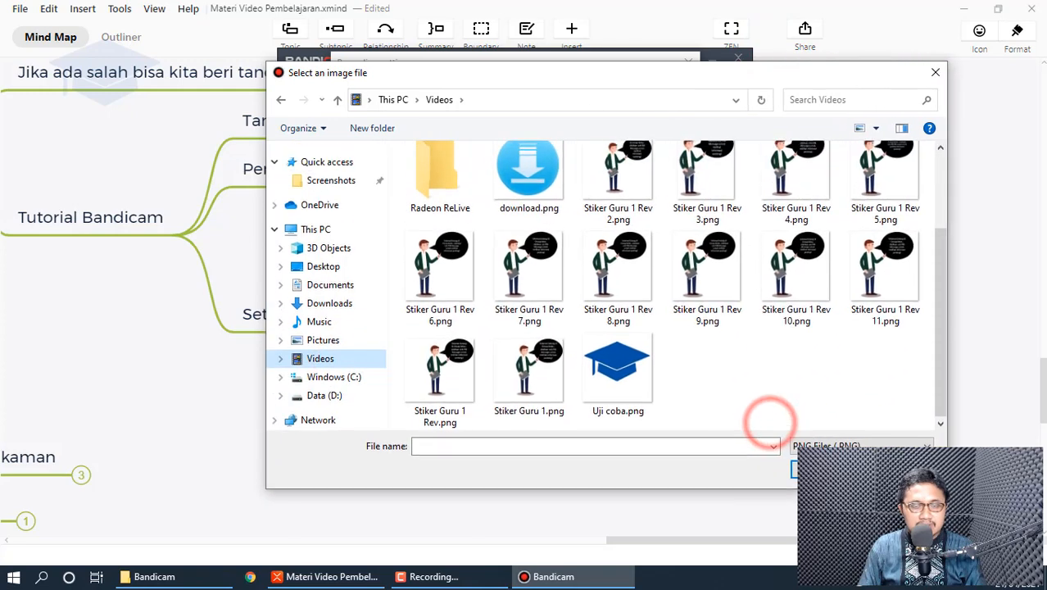
pyautogui.click(647, 381)
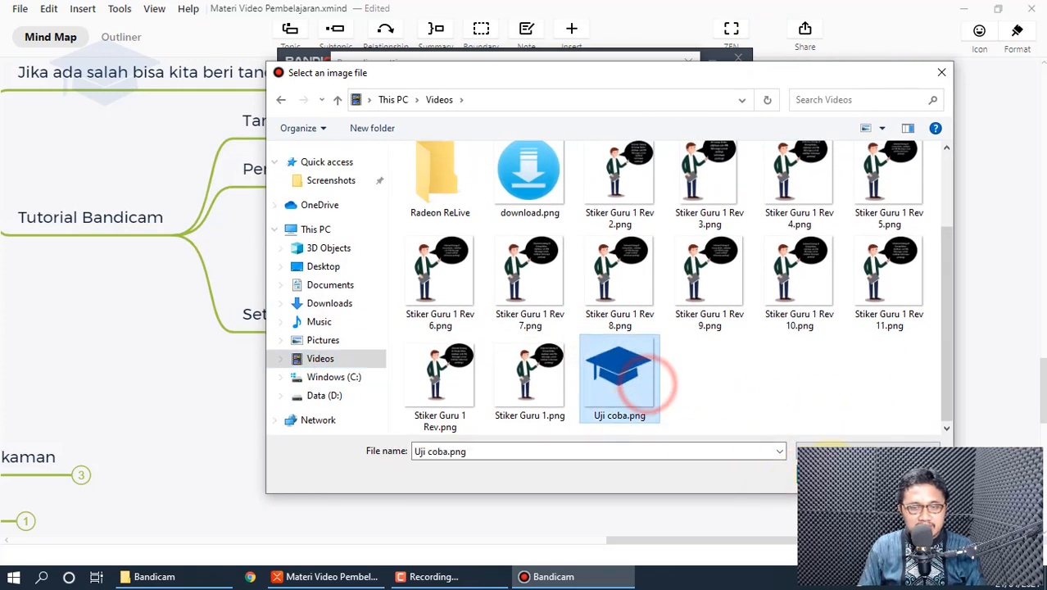
pyautogui.click(823, 451)
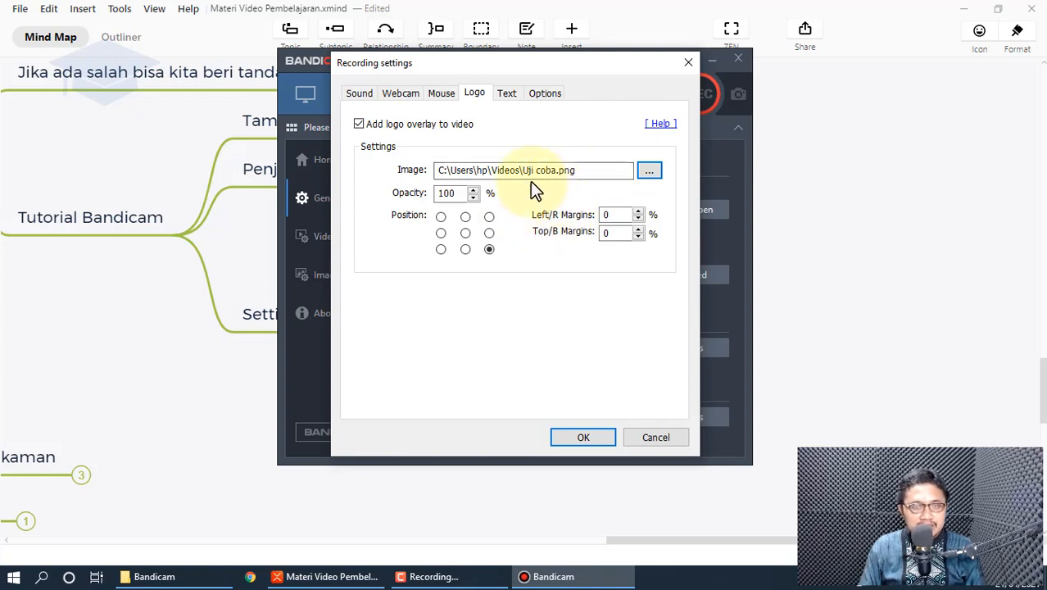
# Try the centre, bottom-right, bottom-left and top-left logo positions, and finish with the logo in the video's top-right corner
pyautogui.click(462, 234)
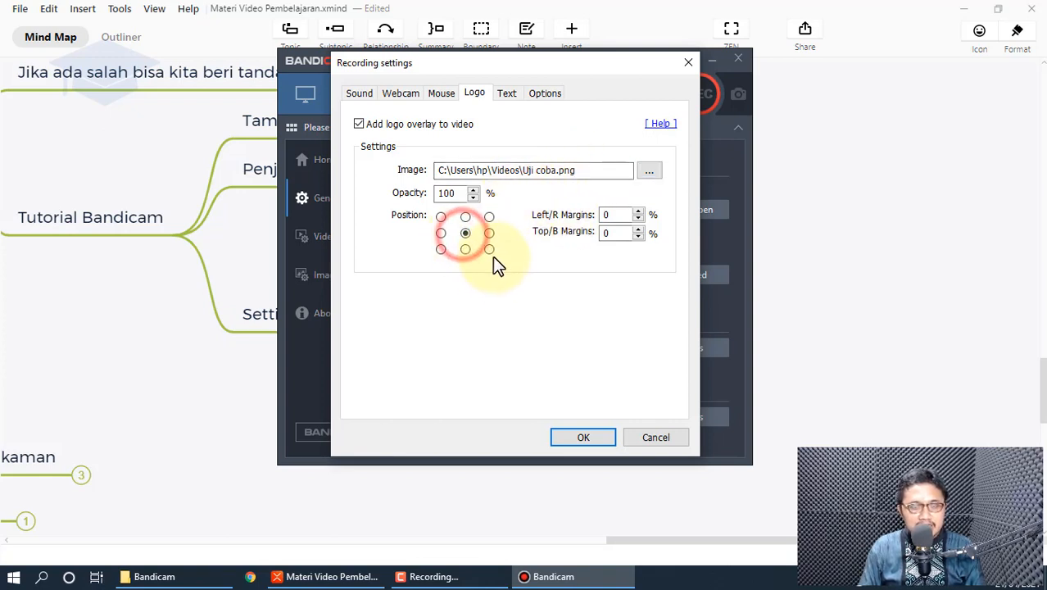
pyautogui.click(490, 250)
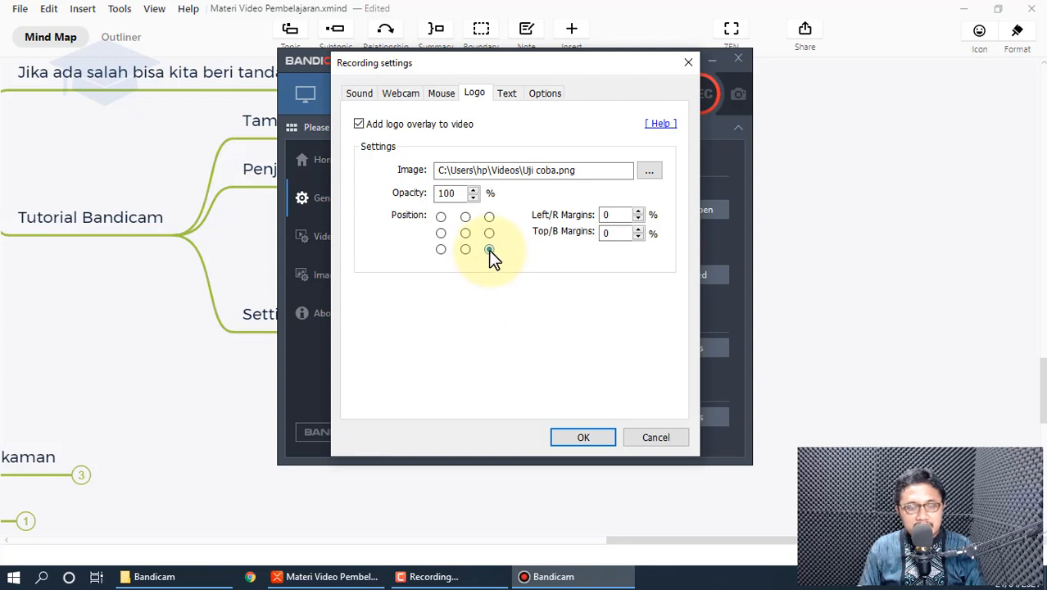
pyautogui.click(441, 250)
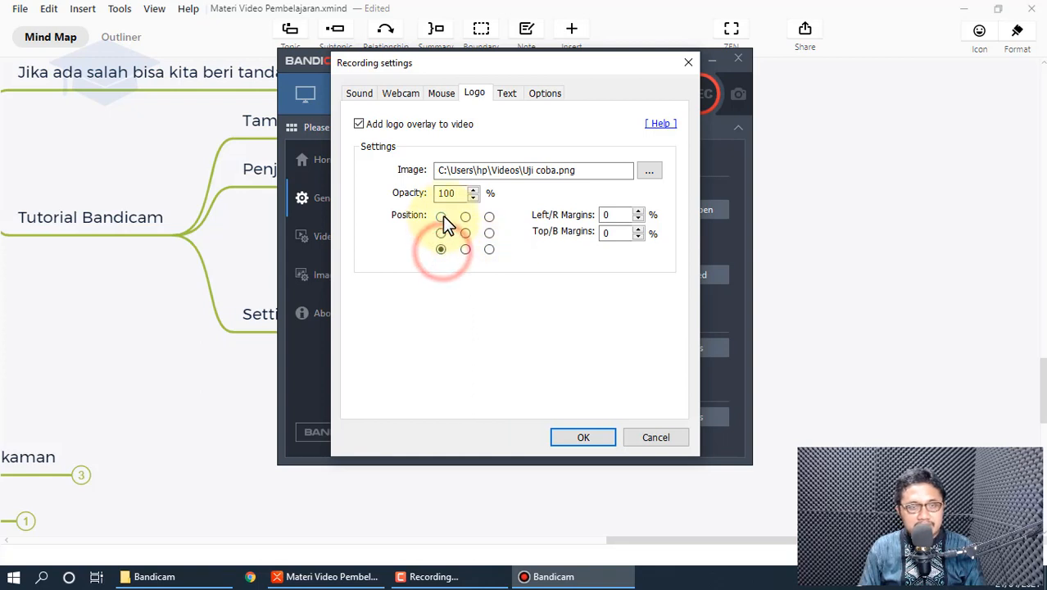
pyautogui.click(442, 216)
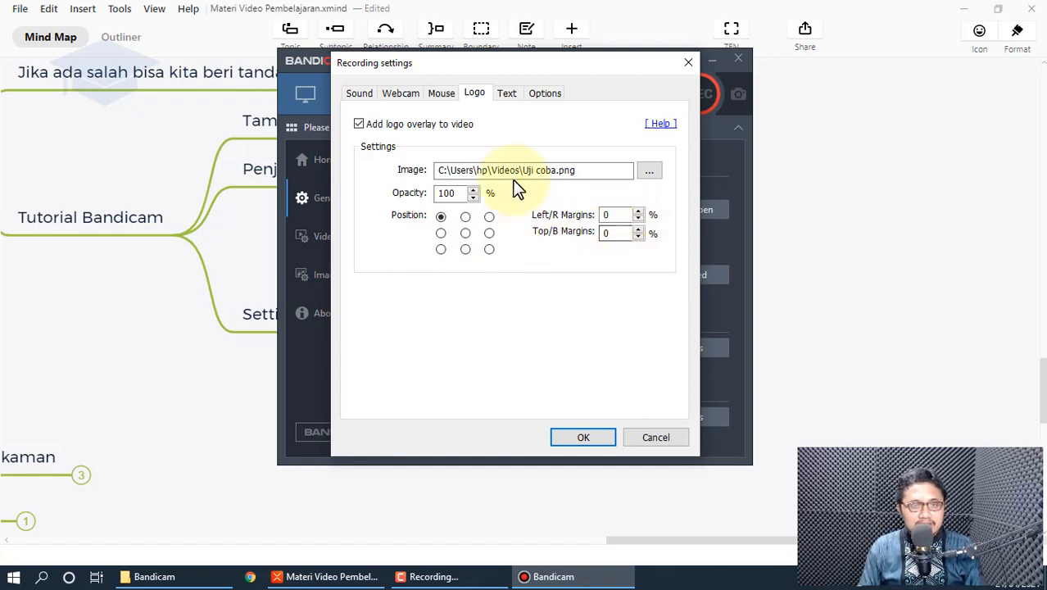
pyautogui.click(508, 93)
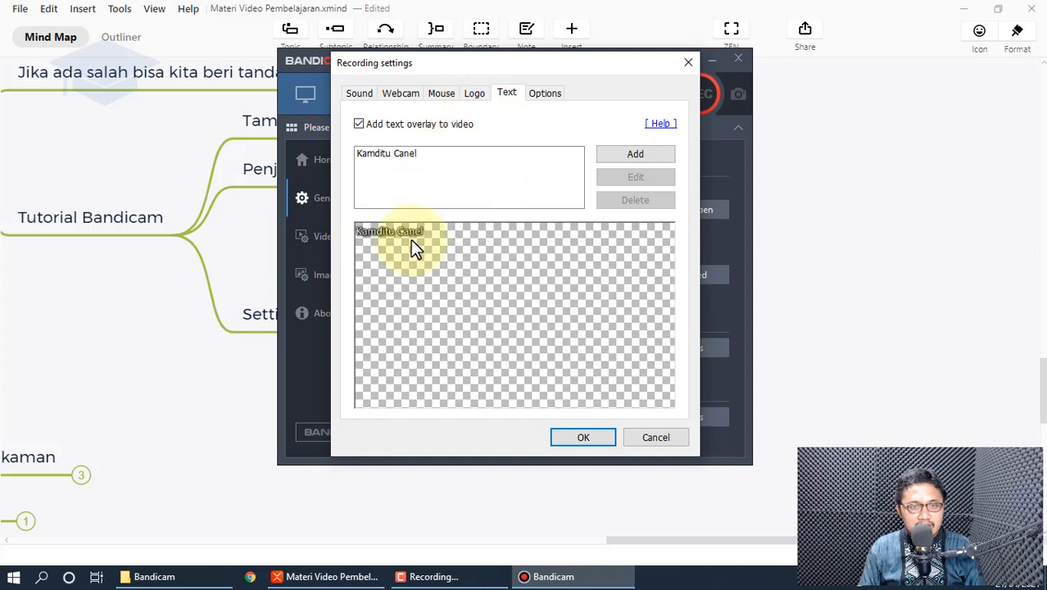
pyautogui.click(475, 93)
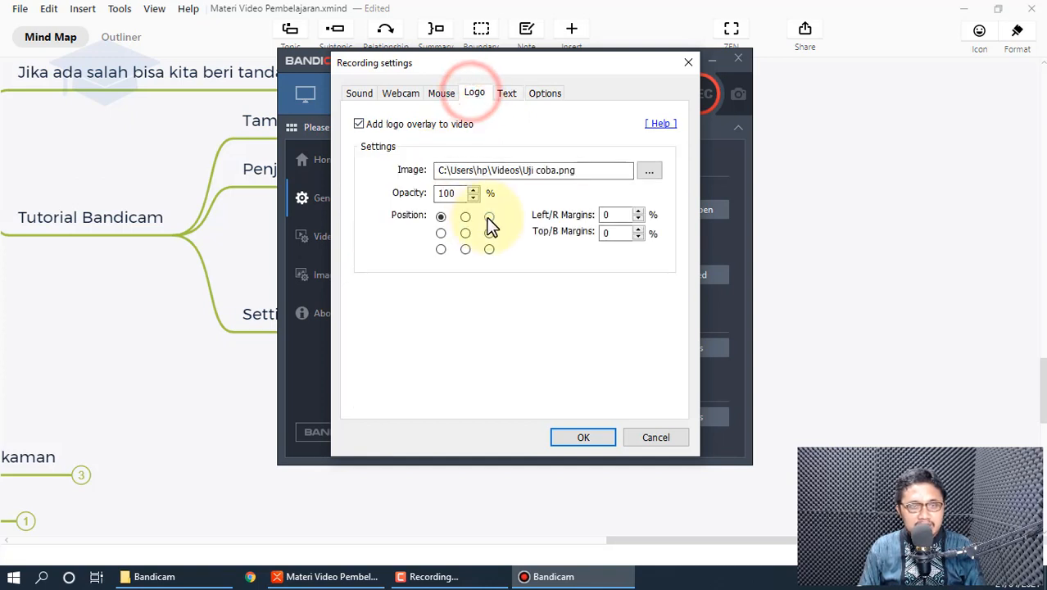
pyautogui.click(489, 216)
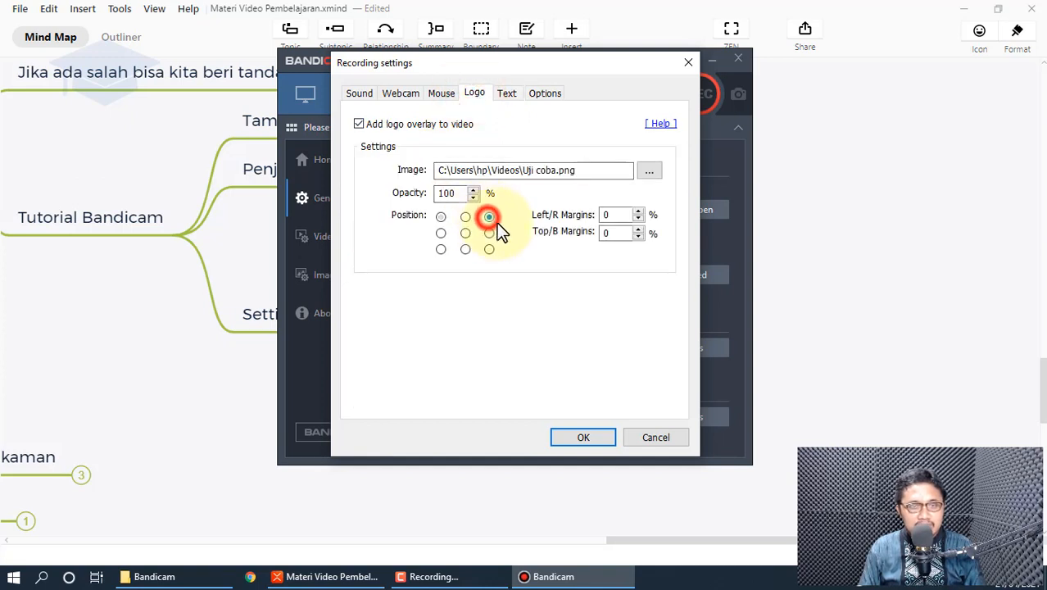
# Delete the existing "Kamditu Canel" text overlay and switch the text overlay option off and back on
pyautogui.click(506, 93)
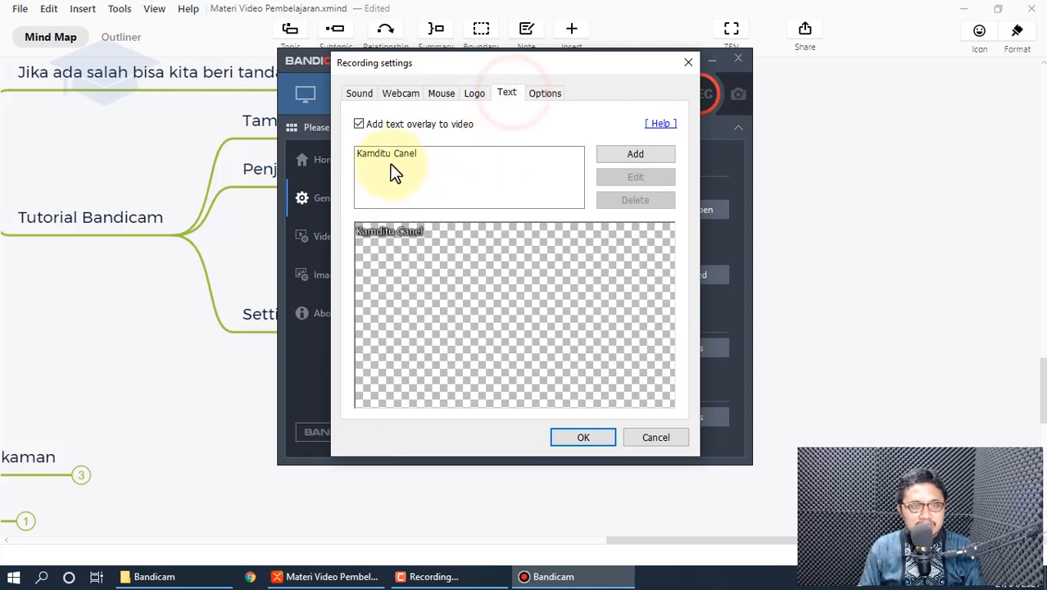
pyautogui.click(409, 155)
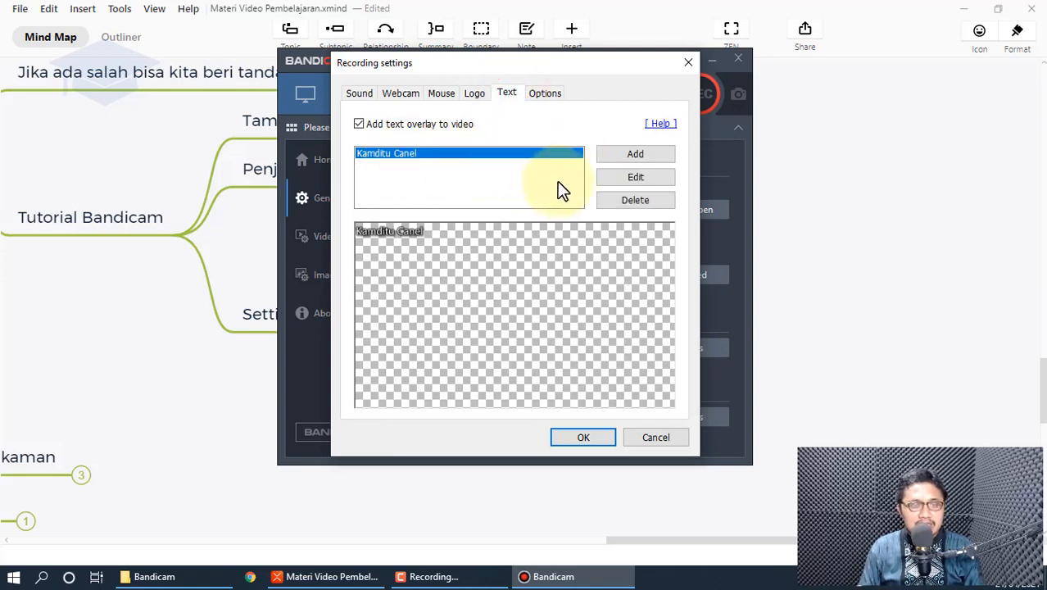
pyautogui.click(639, 202)
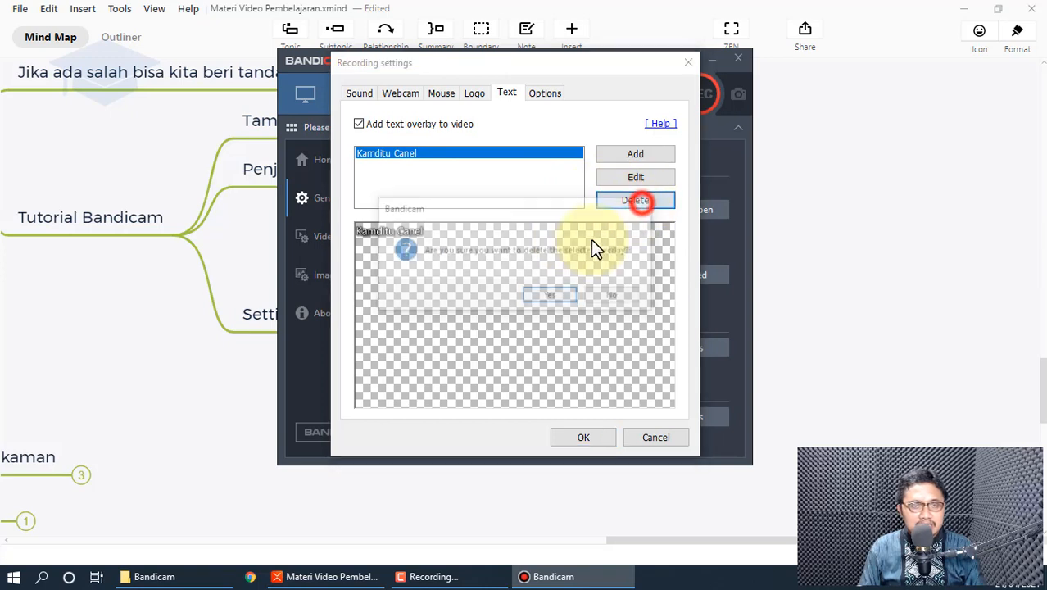
pyautogui.click(549, 293)
pyautogui.click(435, 124)
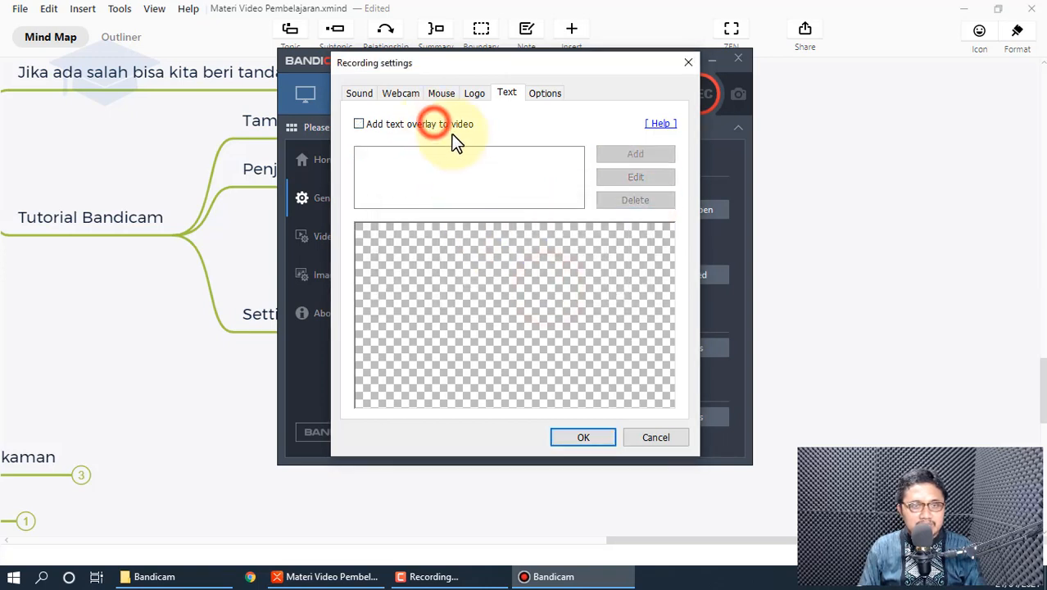
pyautogui.click(395, 128)
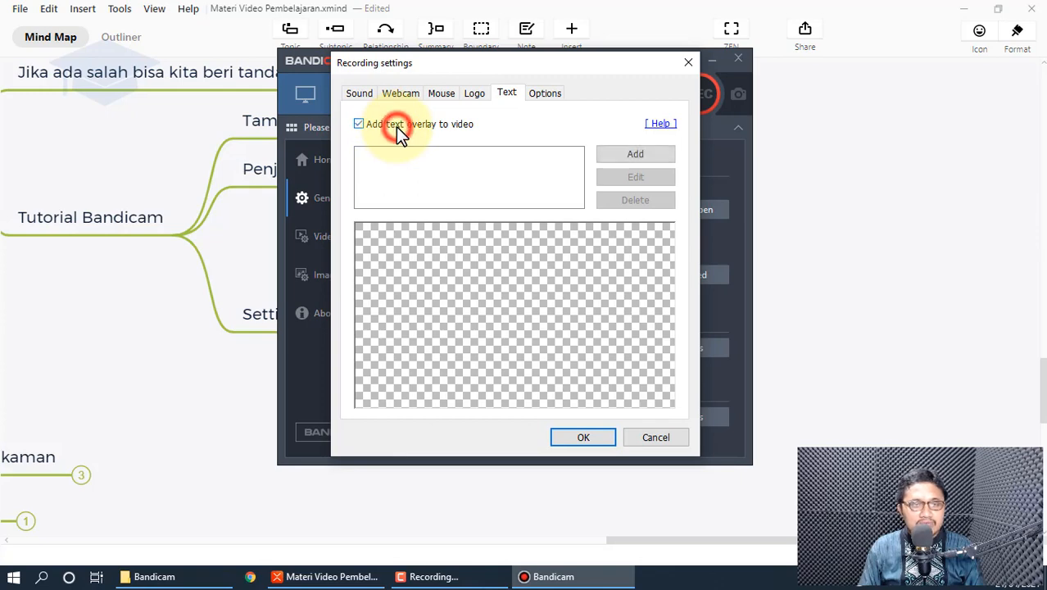
# Add a new text overlay reading "Guru Ahli Media" in place of the placeholder text
pyautogui.click(614, 160)
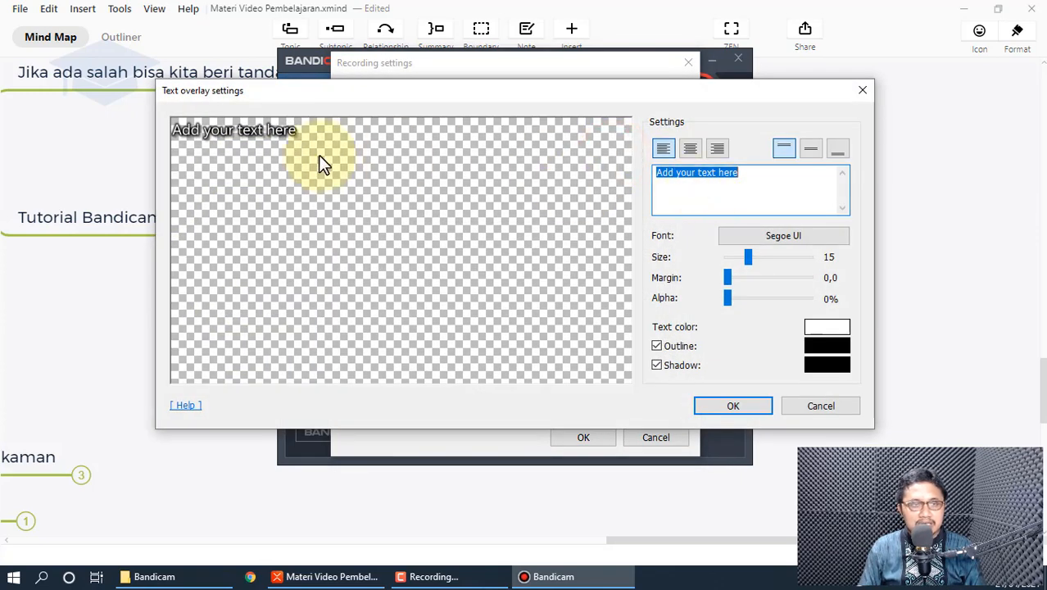
pyautogui.click(695, 182)
pyautogui.moveTo(761, 177); pyautogui.dragTo(637, 170)
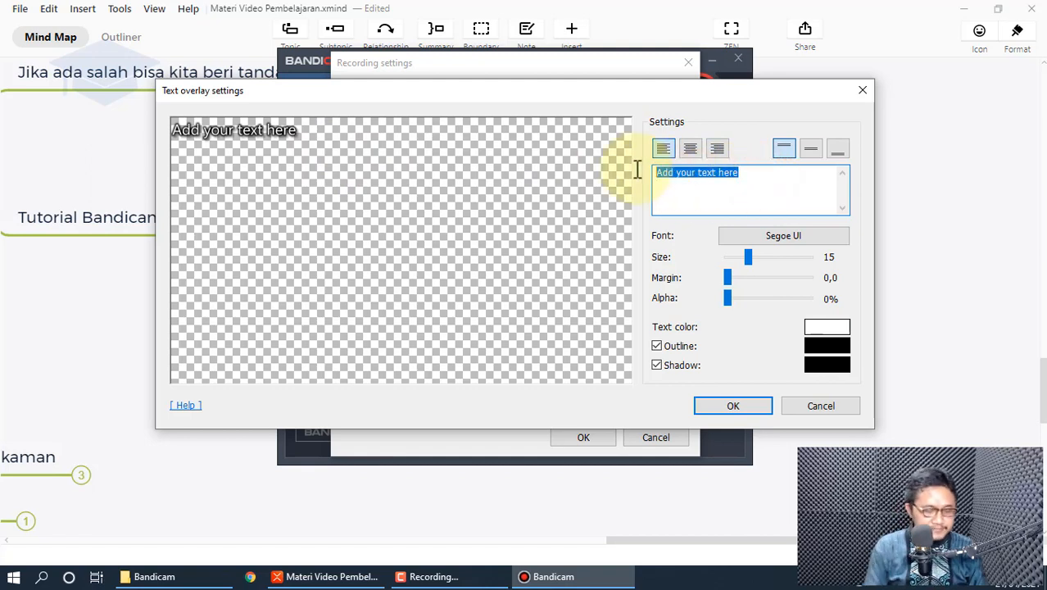
pyautogui.write('a')
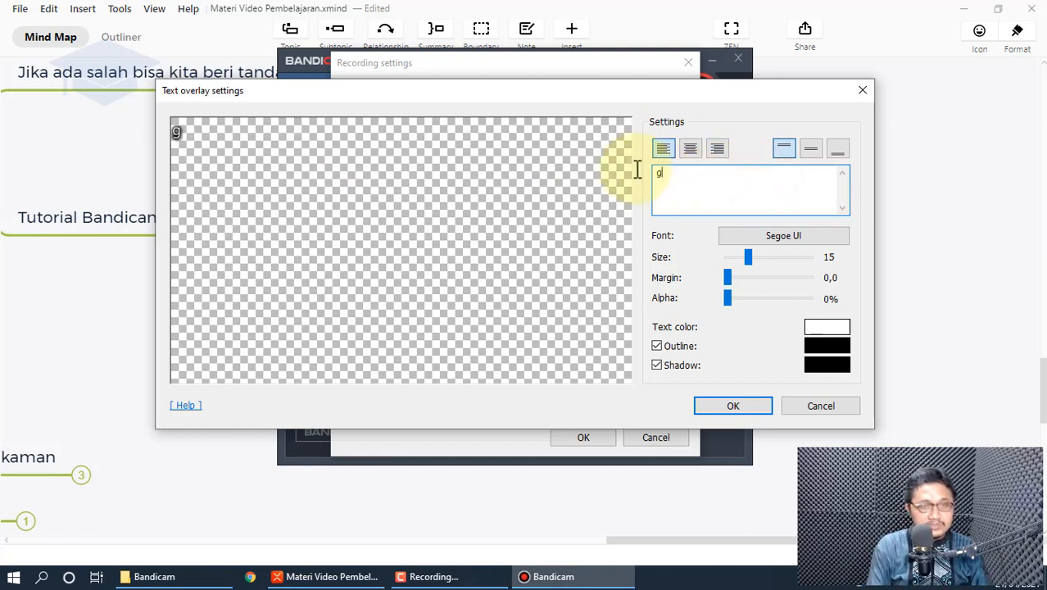
pyautogui.press('BackSpace')
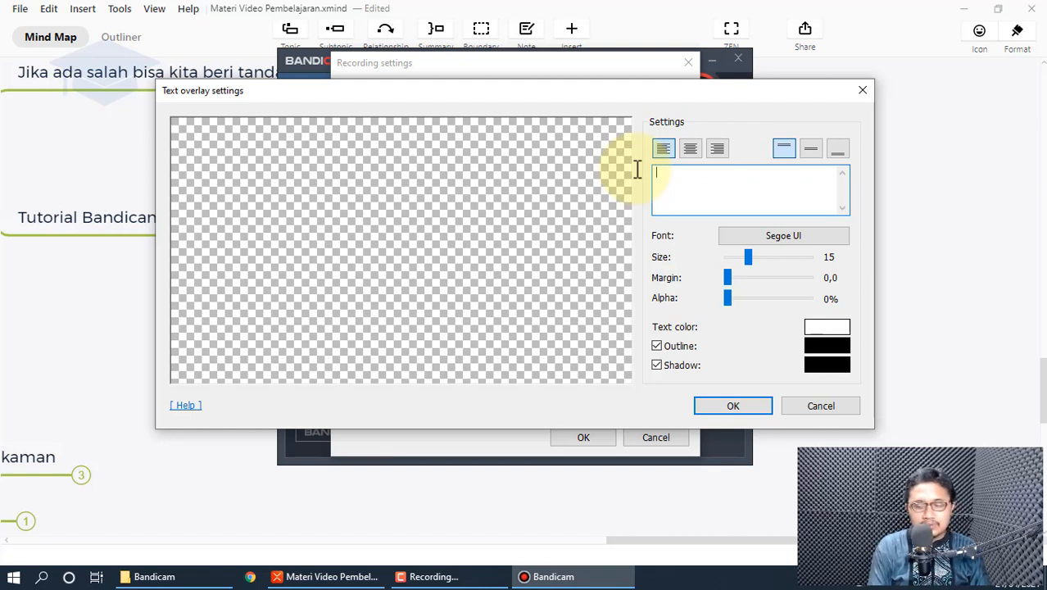
pyautogui.write('Guru ')
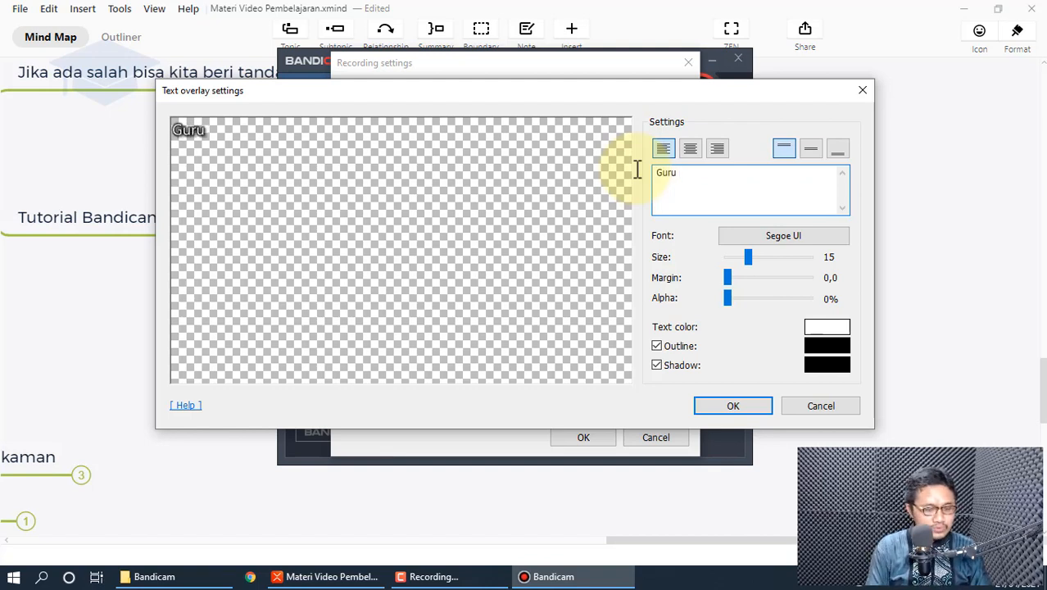
pyautogui.write('AHli Me')
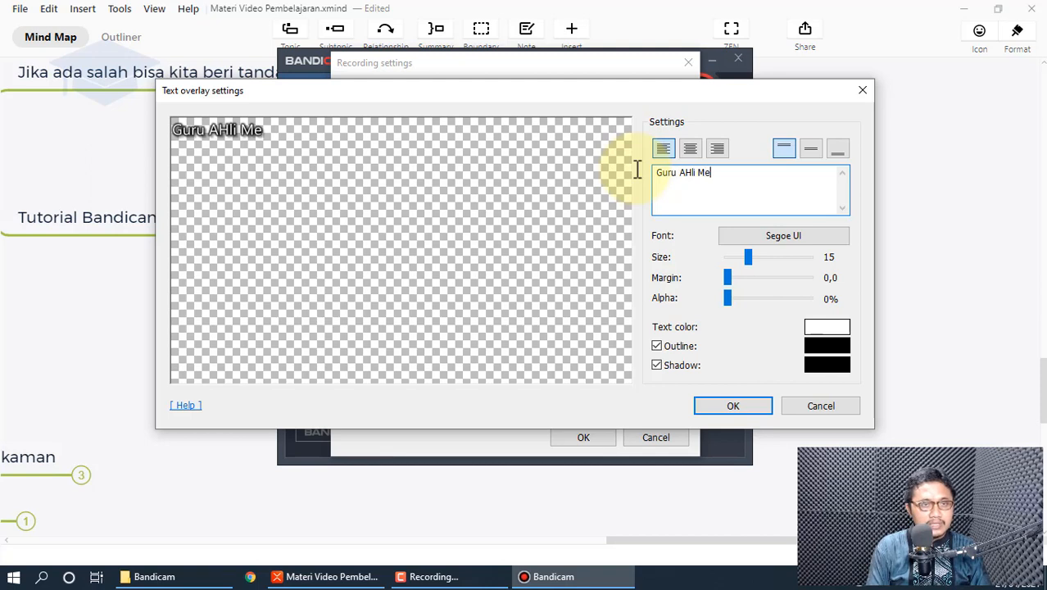
pyautogui.press('BackSpace')
pyautogui.press('BackSpace')
pyautogui.press('BackSpace')
pyautogui.press('BackSpace')
pyautogui.press('BackSpace')
pyautogui.press('BackSpace')
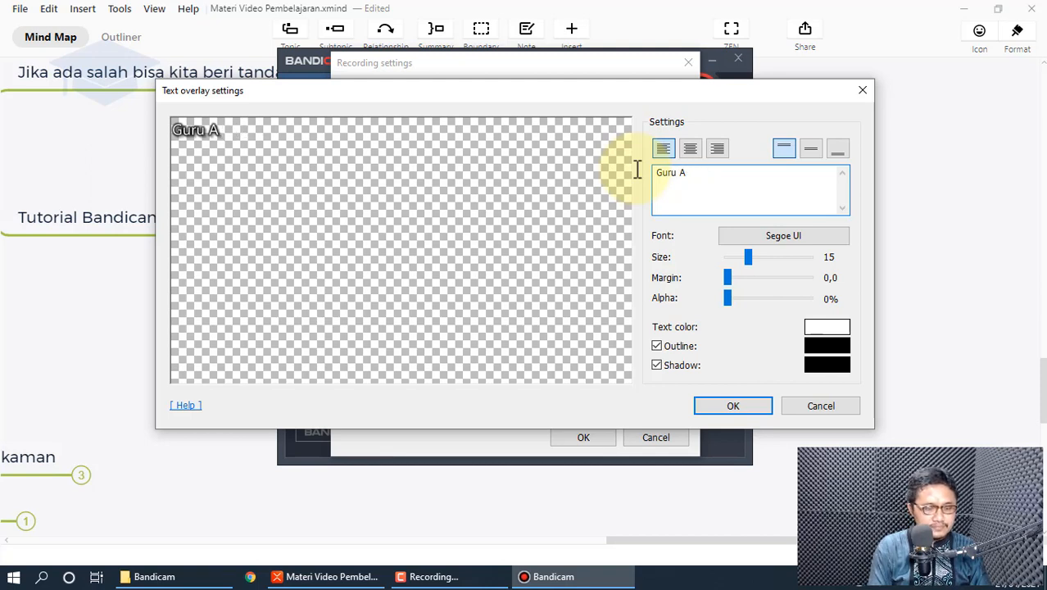
pyautogui.write('hli Media')
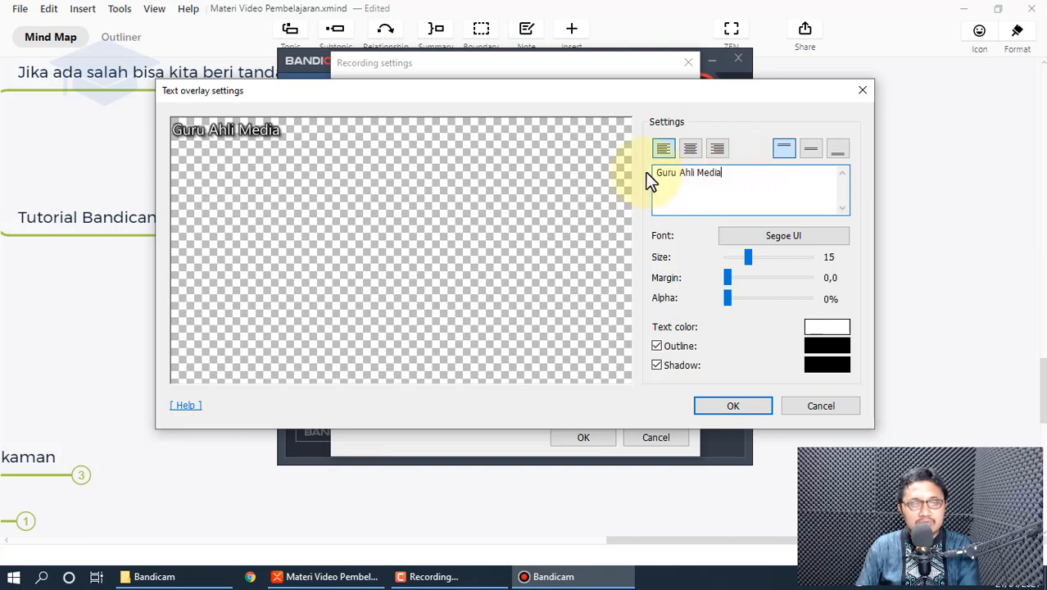
# Try the centre, right, middle and bottom alignments for the "Guru Ahli Media" text, and finish with it in the video's top-left corner
pyautogui.click(746, 177)
pyautogui.moveTo(708, 177); pyautogui.dragTo(635, 171)
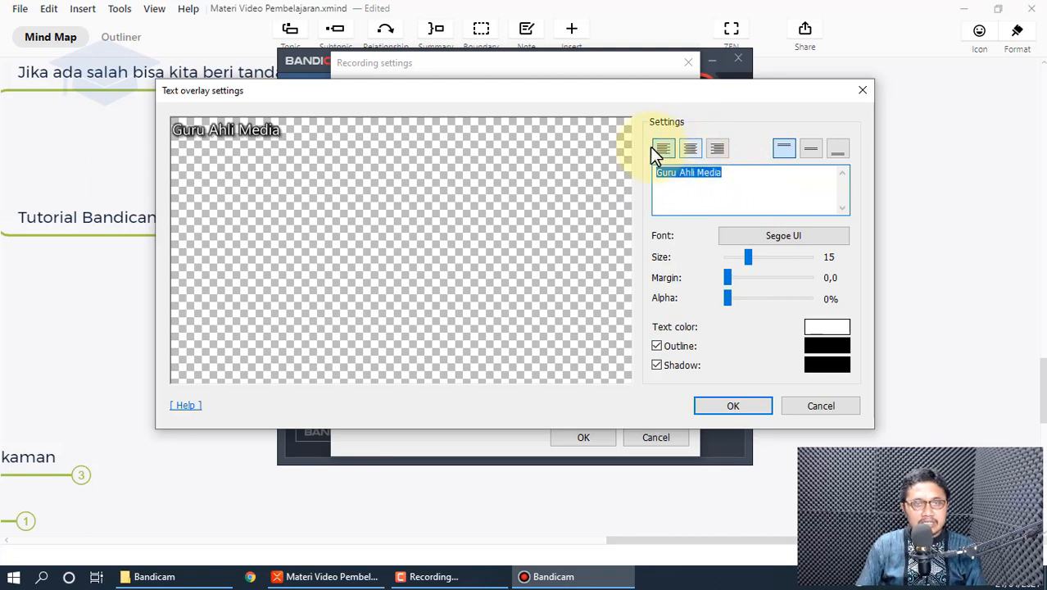
pyautogui.click(688, 146)
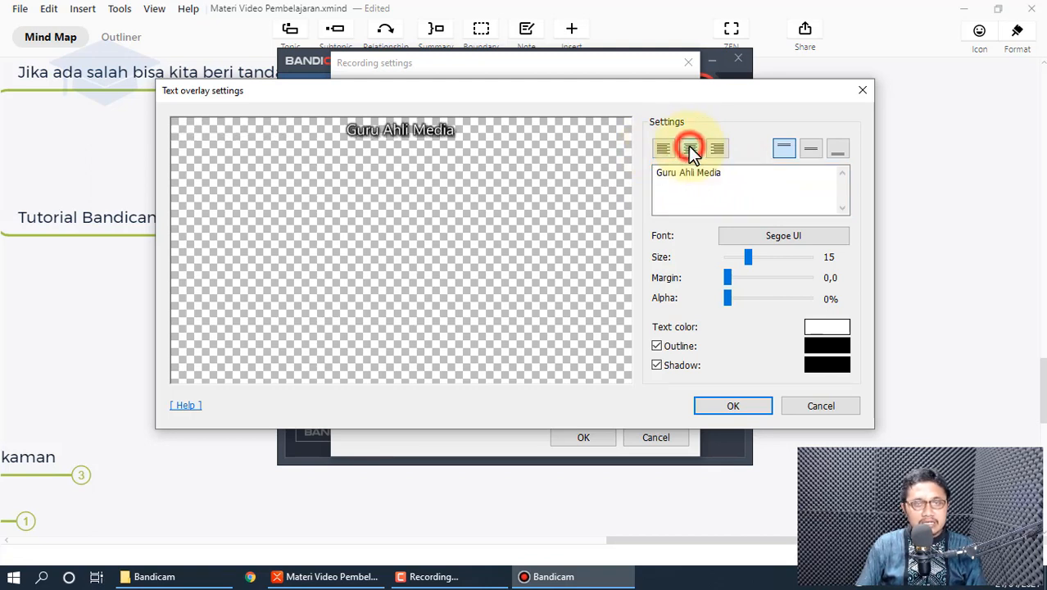
pyautogui.click(725, 149)
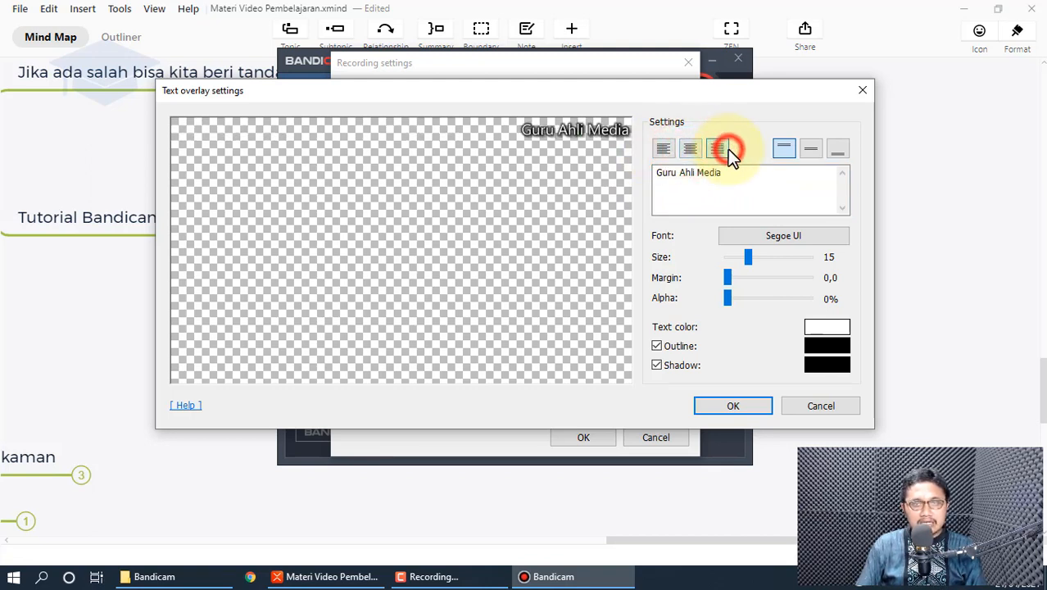
pyautogui.click(809, 147)
pyautogui.click(839, 150)
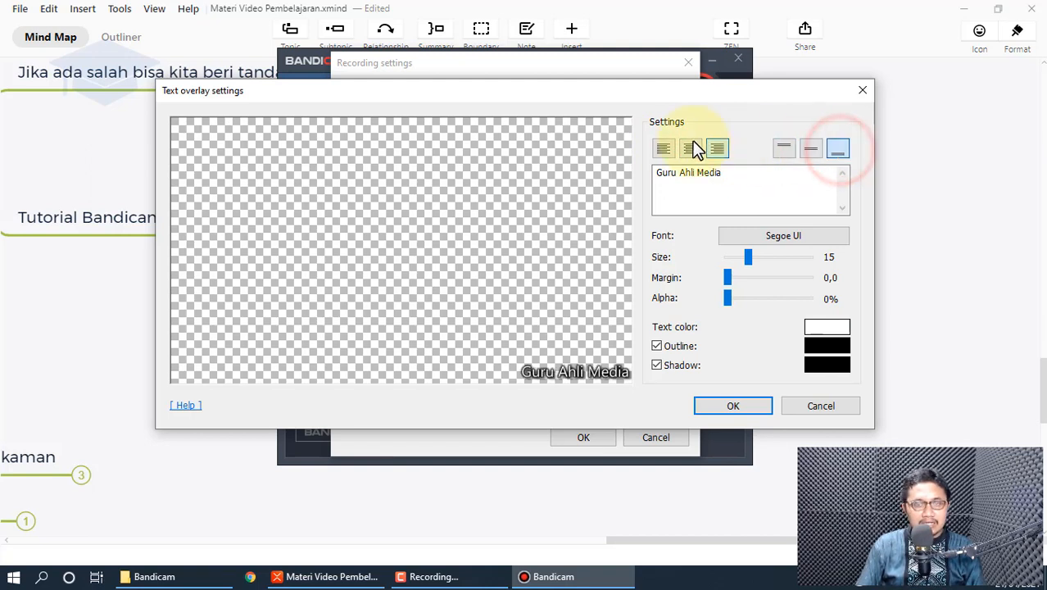
pyautogui.click(778, 153)
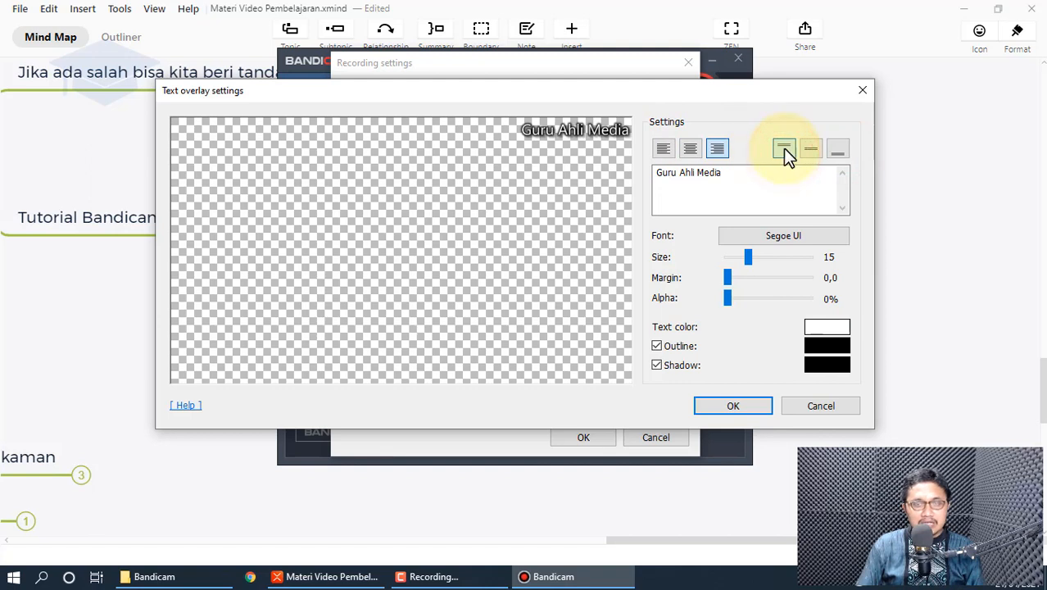
pyautogui.click(662, 151)
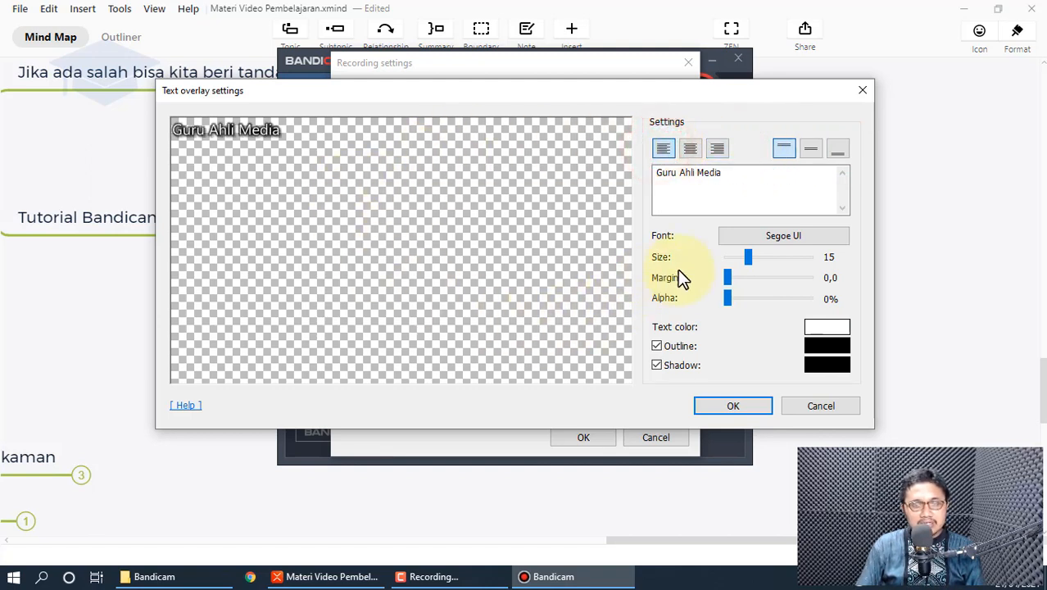
# Set the text overlay's margin to 1.1, toggle its outline and shadow off and back on, and accept the overlay
pyautogui.moveTo(748, 254); pyautogui.dragTo(722, 296)
pyautogui.click(676, 346)
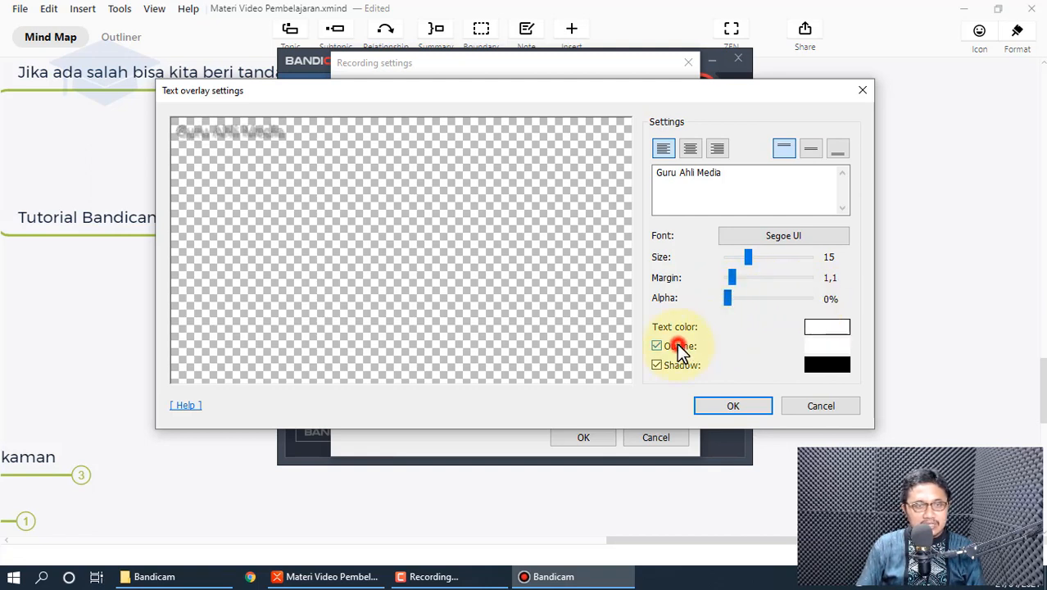
pyautogui.click(677, 345)
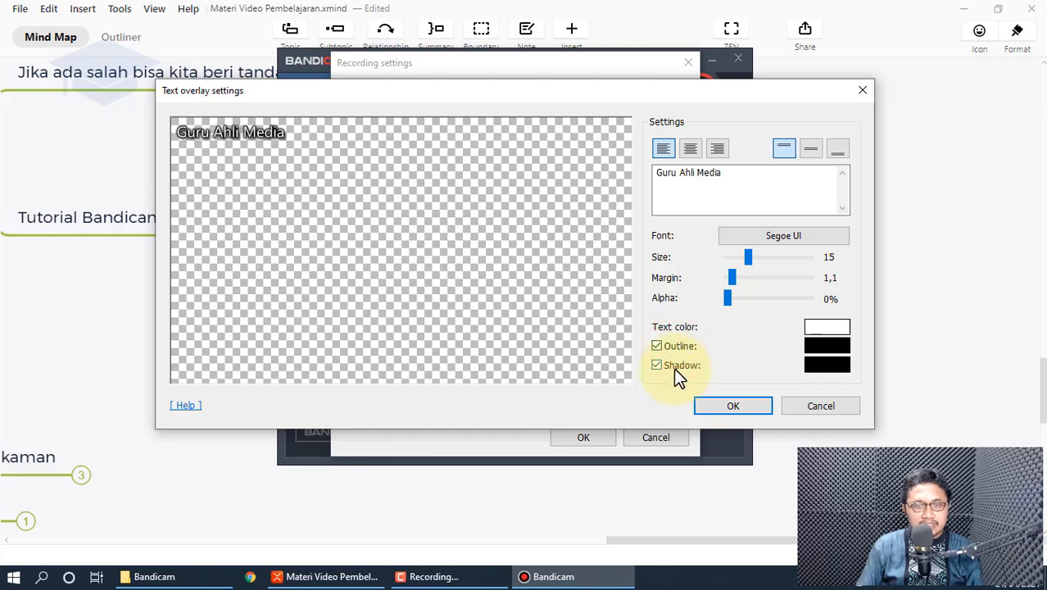
pyautogui.click(674, 365)
pyautogui.click(674, 366)
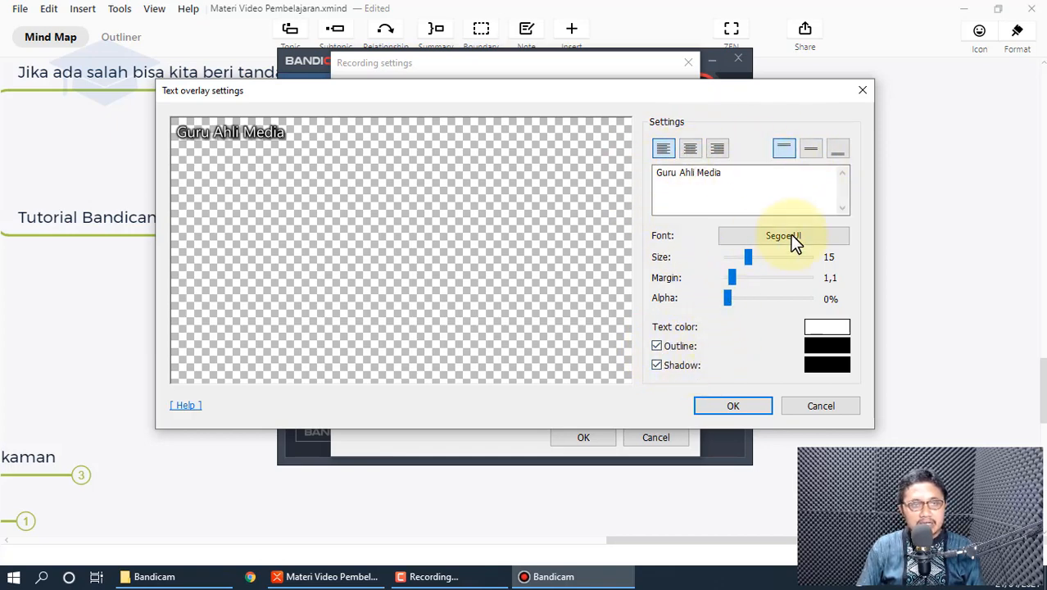
pyautogui.click(733, 407)
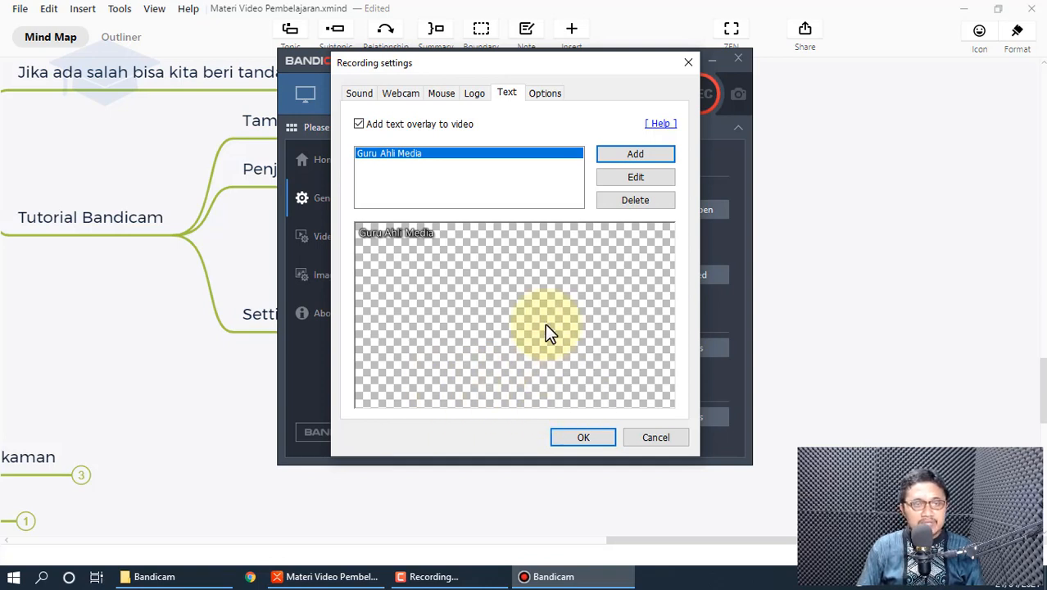
# Review the recording priority and countdown options and the other recording settings categories, and accept the recording settings
pyautogui.click(547, 95)
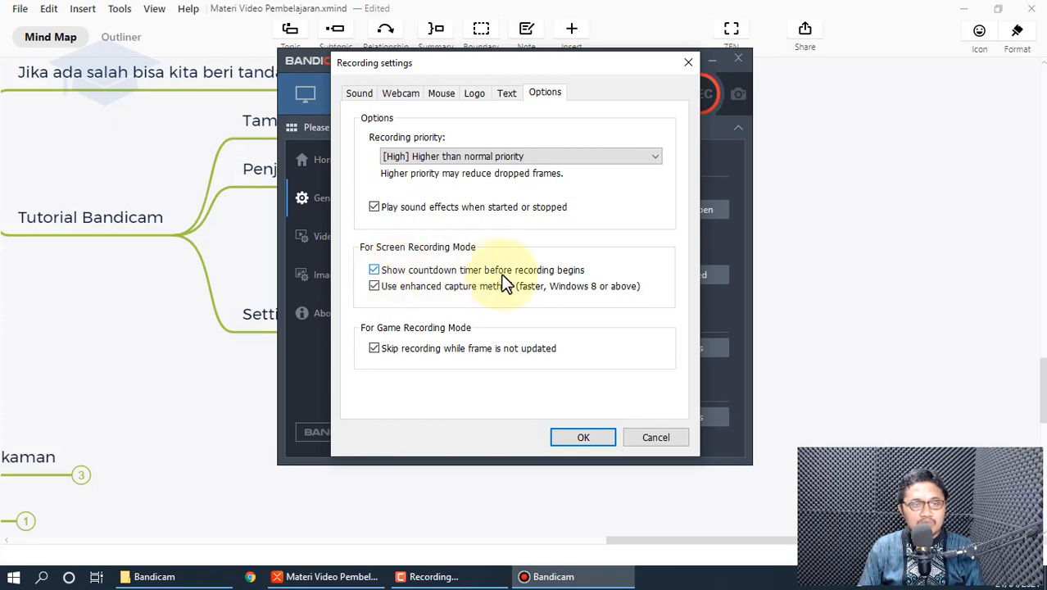
pyautogui.click(361, 94)
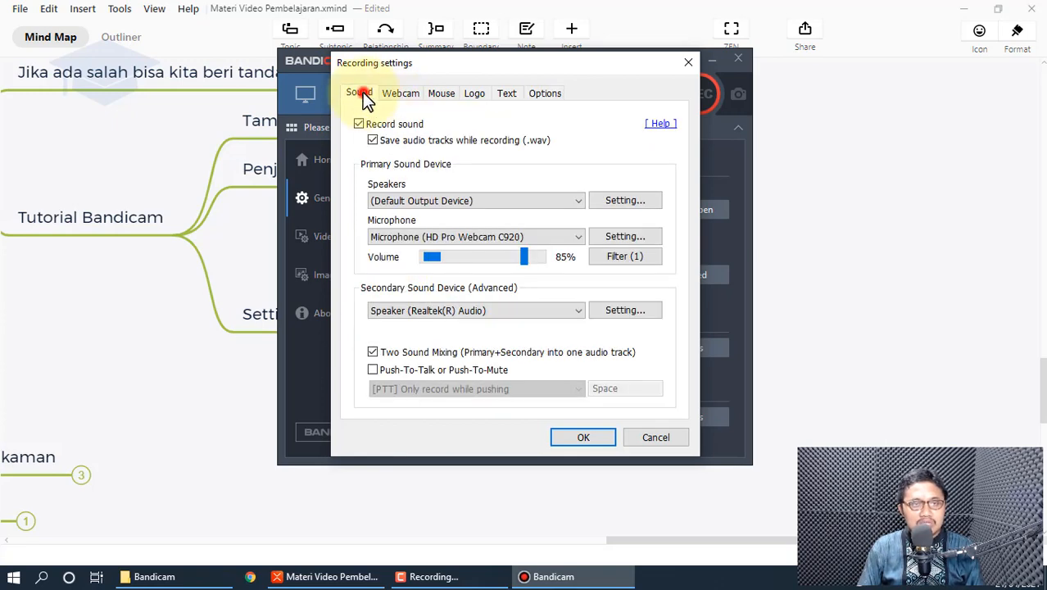
pyautogui.click(400, 93)
pyautogui.click(442, 93)
pyautogui.click(474, 92)
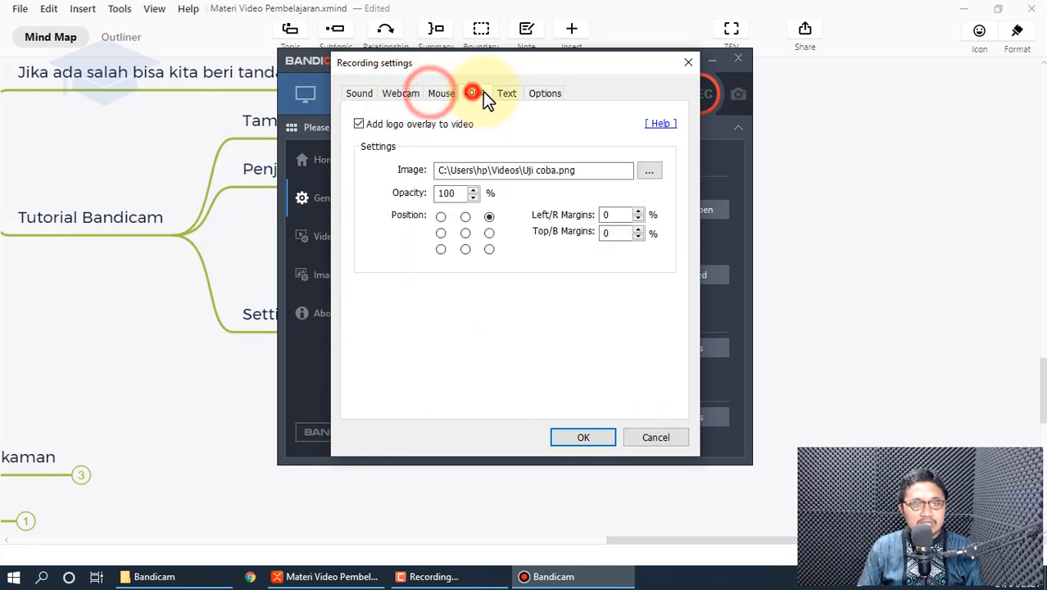
pyautogui.click(508, 93)
pyautogui.click(547, 92)
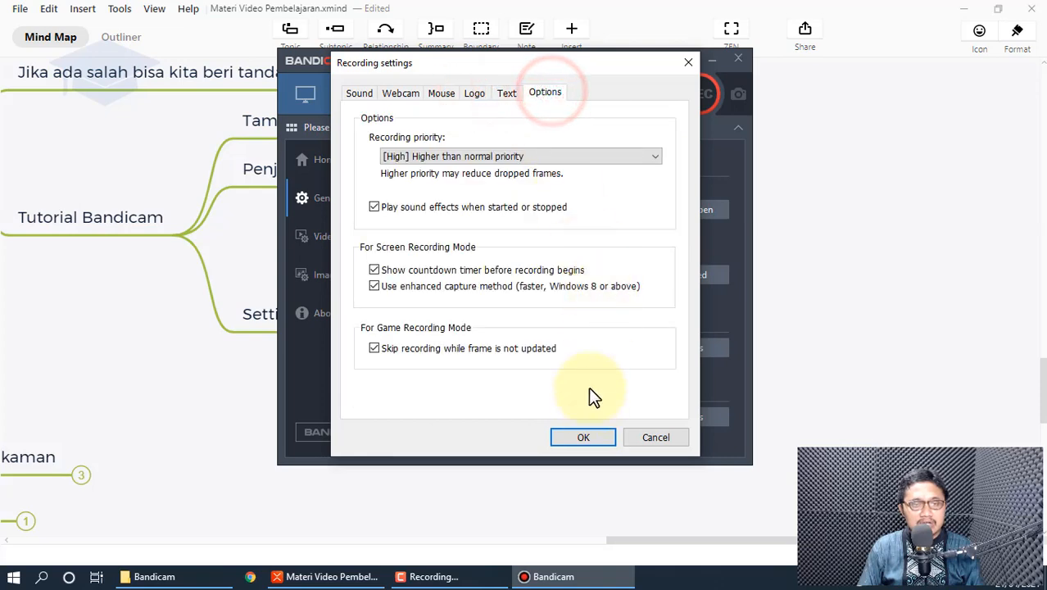
pyautogui.click(582, 438)
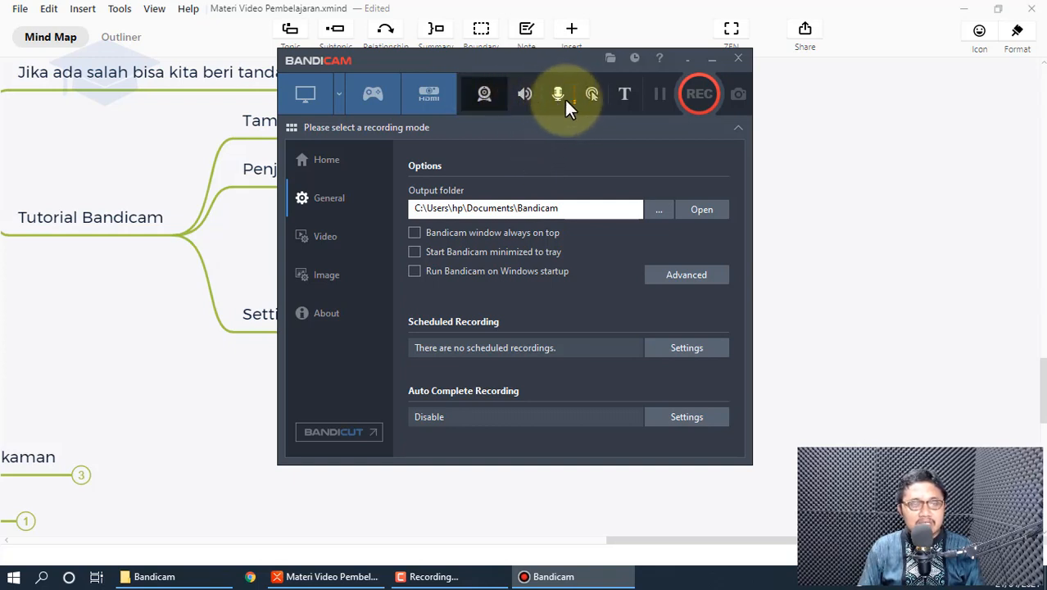
# Examine the speaker, microphone, mouse effect and text overlay settings through their shortcuts in the main window, closing each one
pyautogui.click(520, 95)
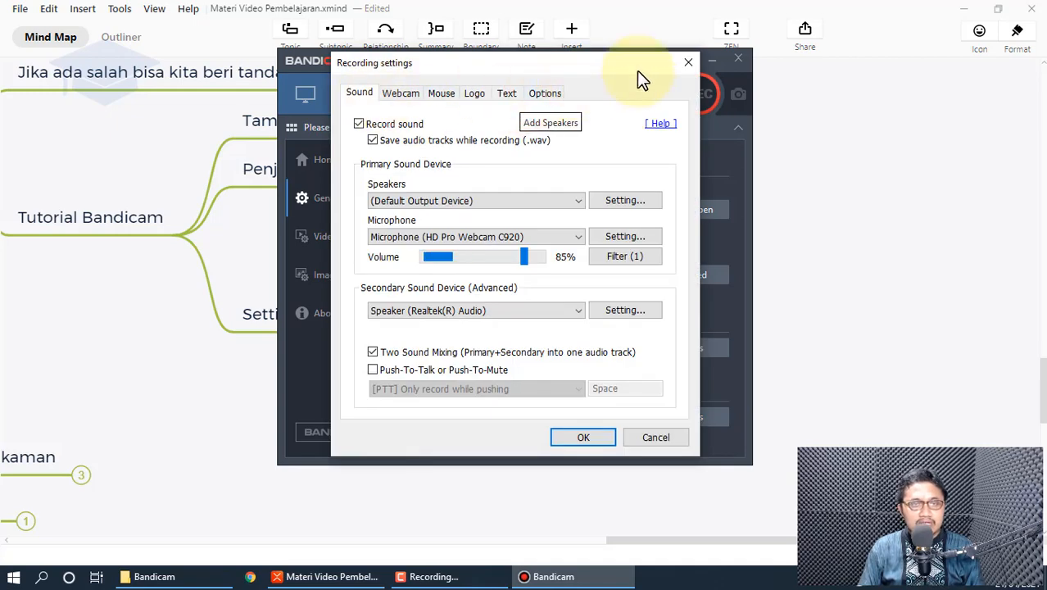
pyautogui.click(686, 66)
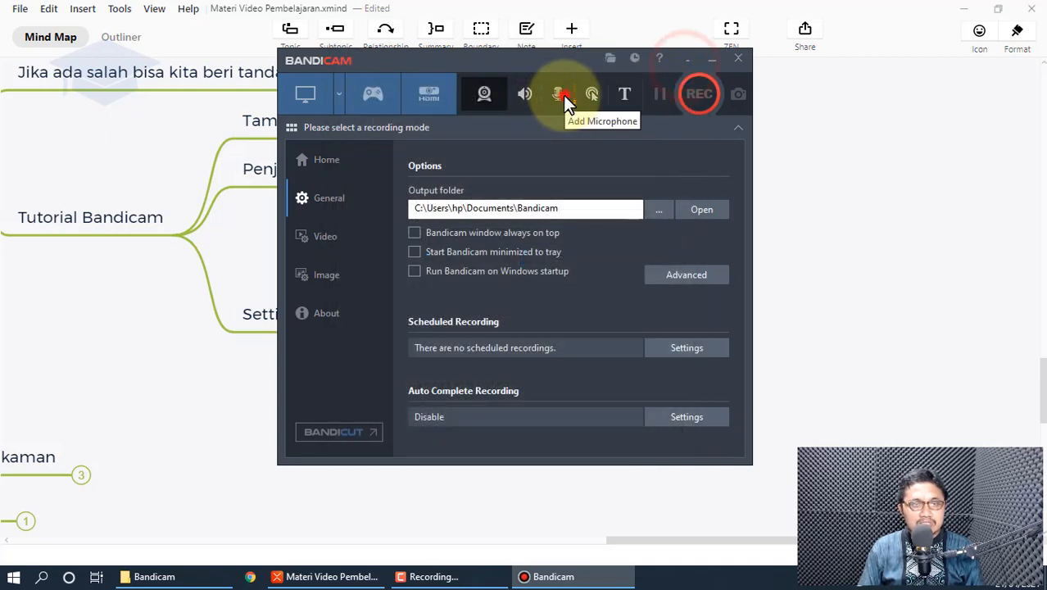
pyautogui.click(562, 95)
pyautogui.click(686, 63)
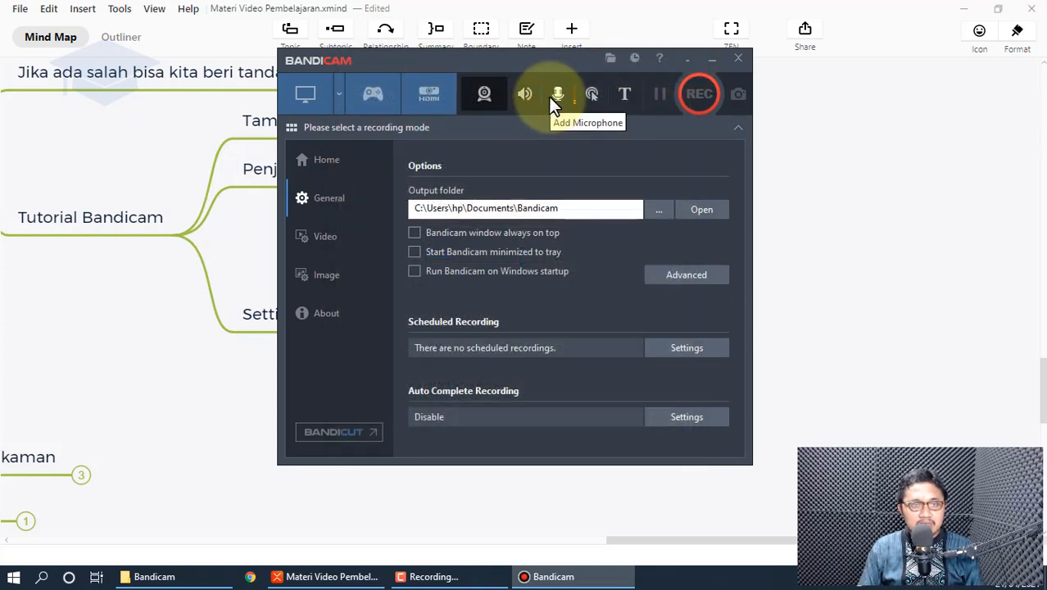
pyautogui.click(591, 93)
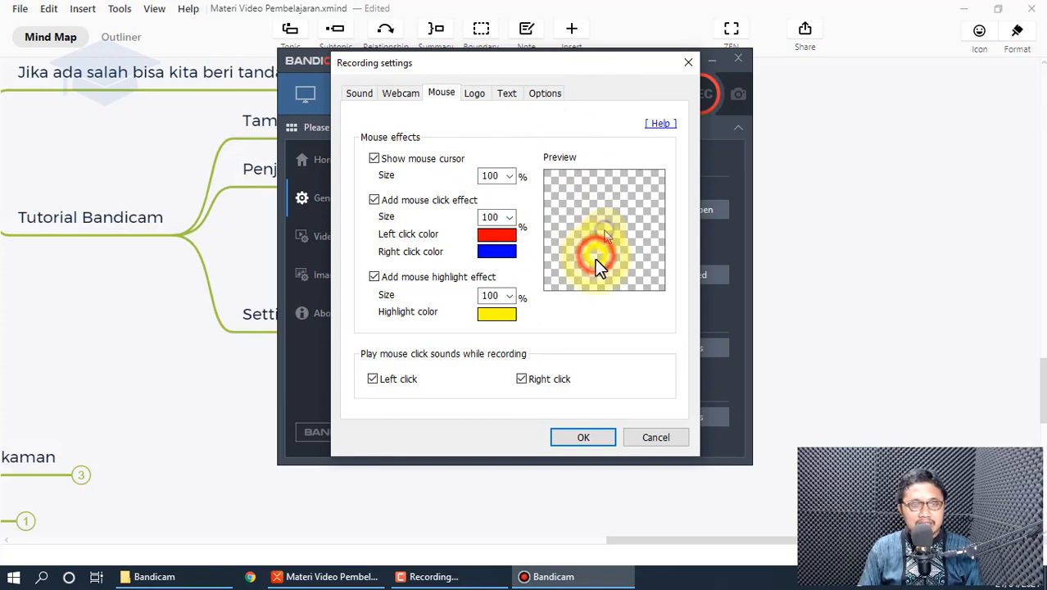
pyautogui.click(592, 435)
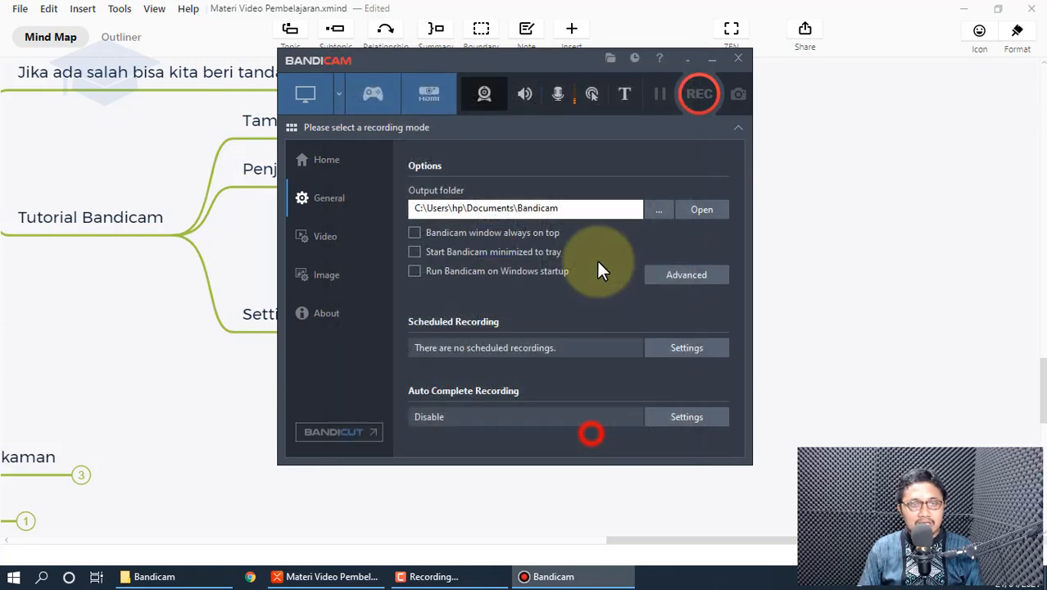
pyautogui.click(622, 95)
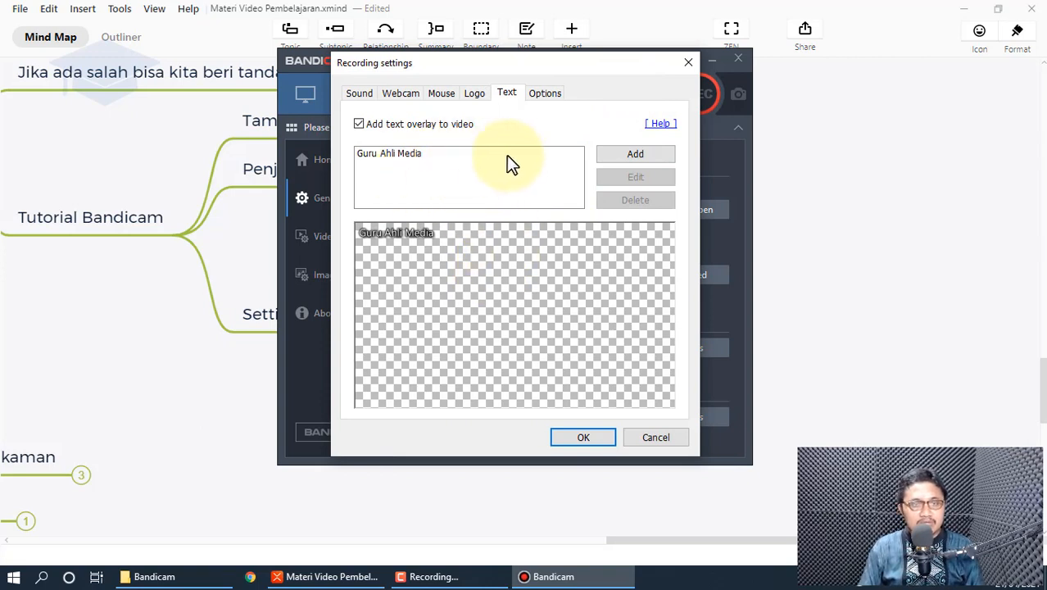
pyautogui.click(401, 158)
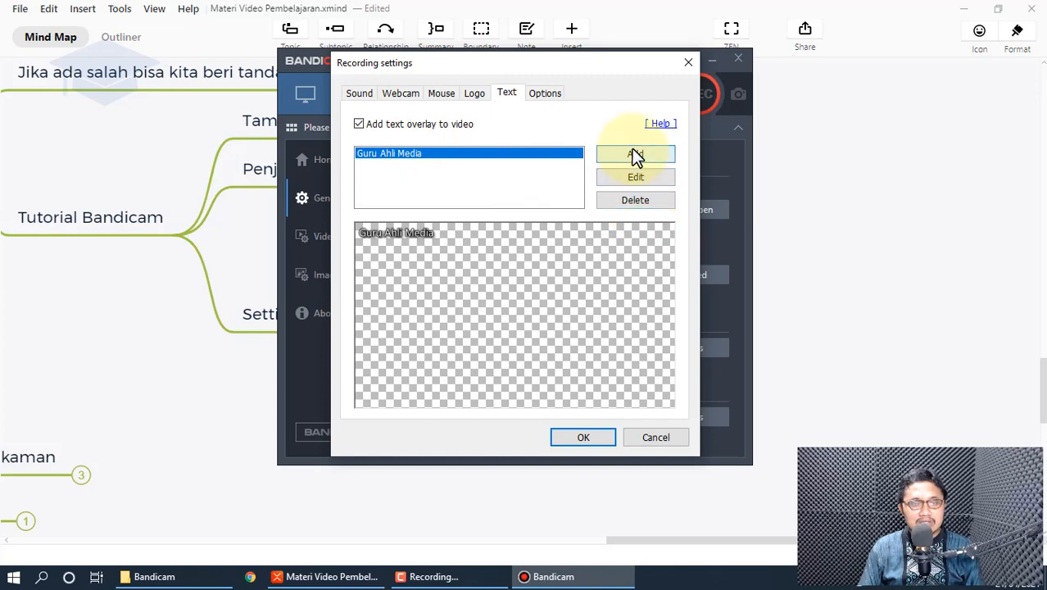
pyautogui.click(579, 440)
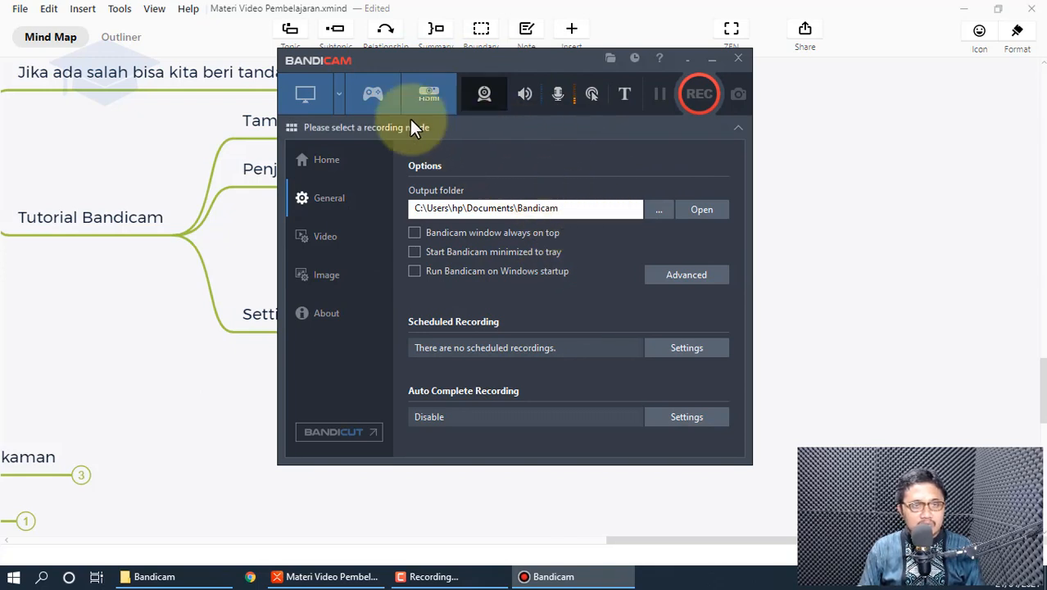
# Select the fullscreen recording mode for Display 1 and show its Get Started instructions
pyautogui.click(304, 91)
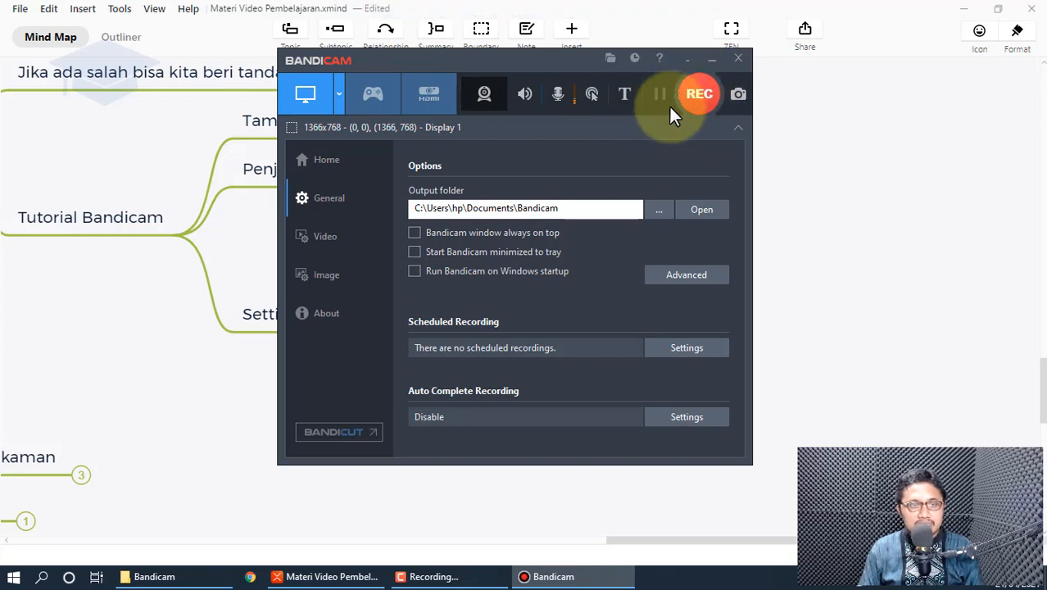
pyautogui.click(332, 158)
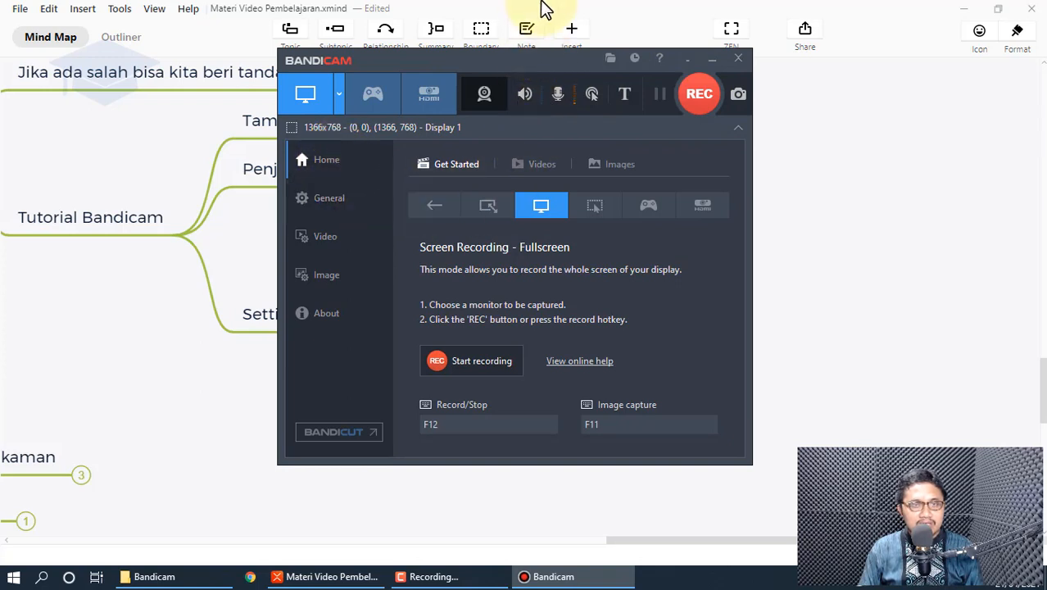
# Examine the compact fullscreen recording bar and its options for drawing, countdown, opacity and display, and minimise the main Bandicam window
pyautogui.click(551, 8)
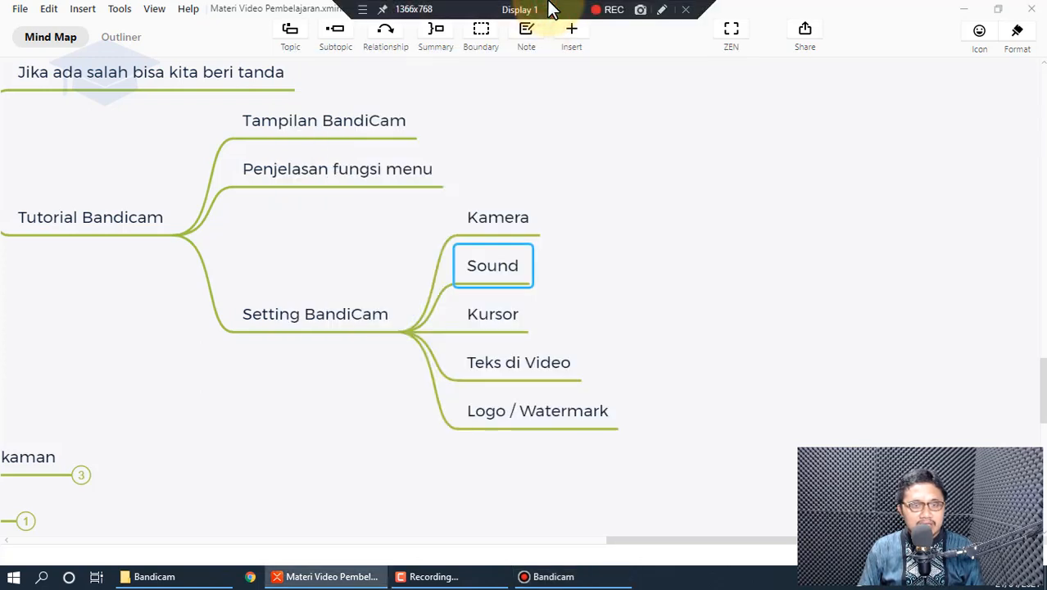
pyautogui.click(554, 576)
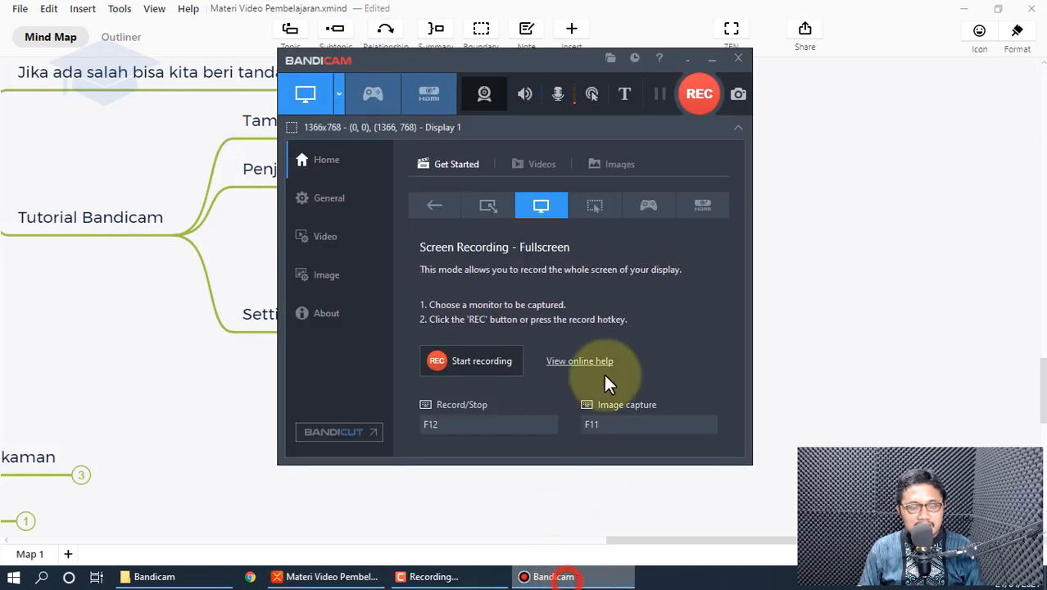
pyautogui.click(525, 10)
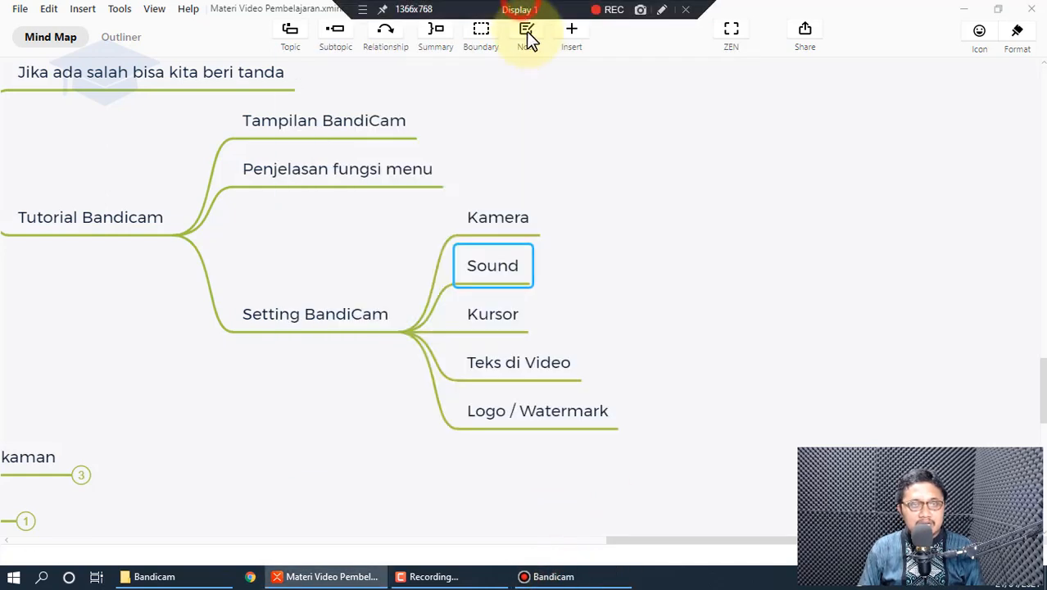
pyautogui.click(530, 4)
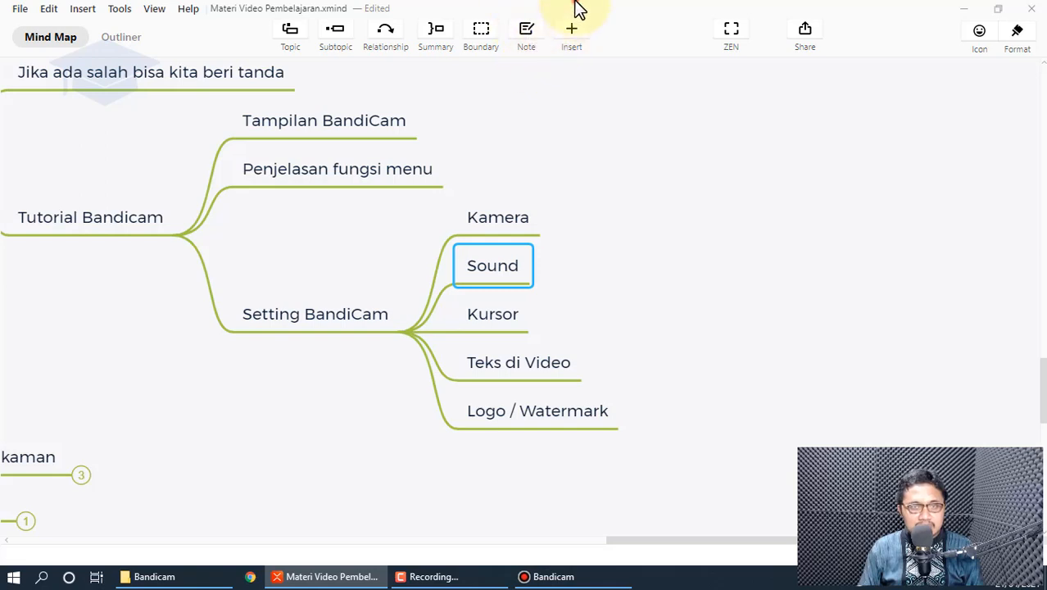
pyautogui.click(576, 7)
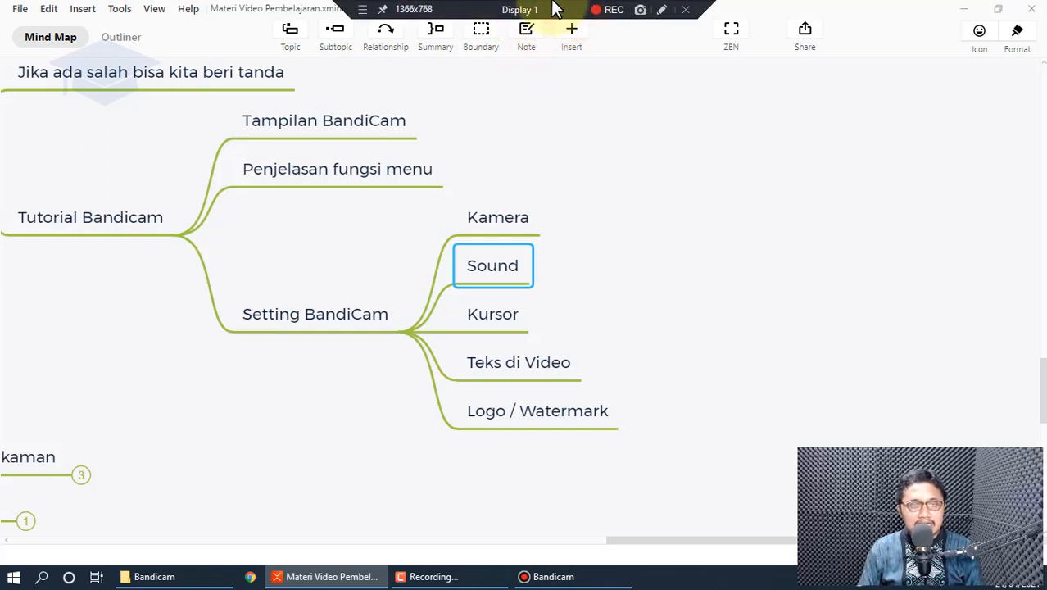
pyautogui.click(362, 10)
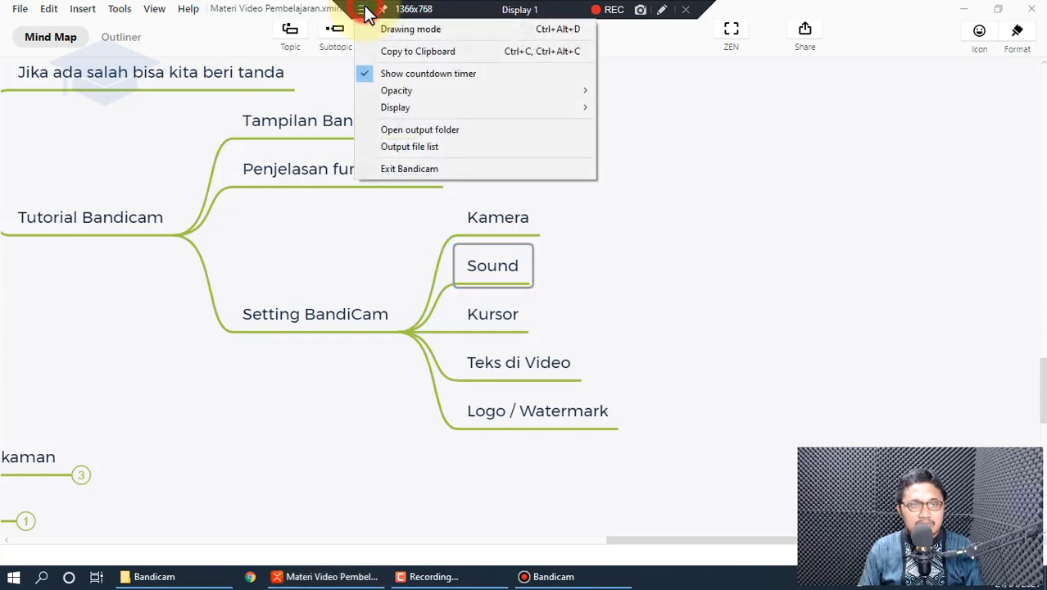
pyautogui.click(516, 9)
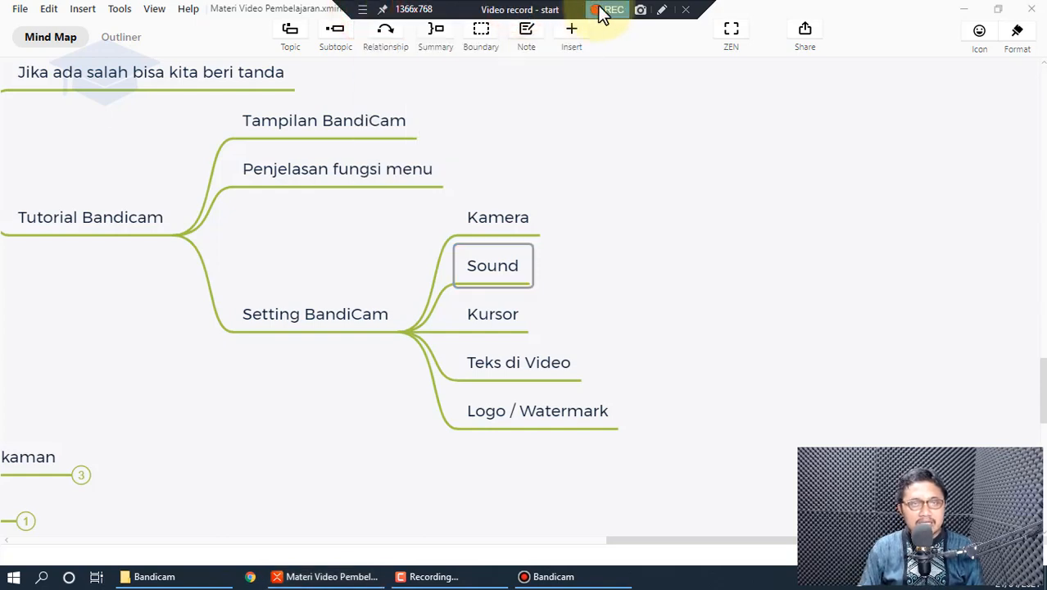
pyautogui.click(566, 576)
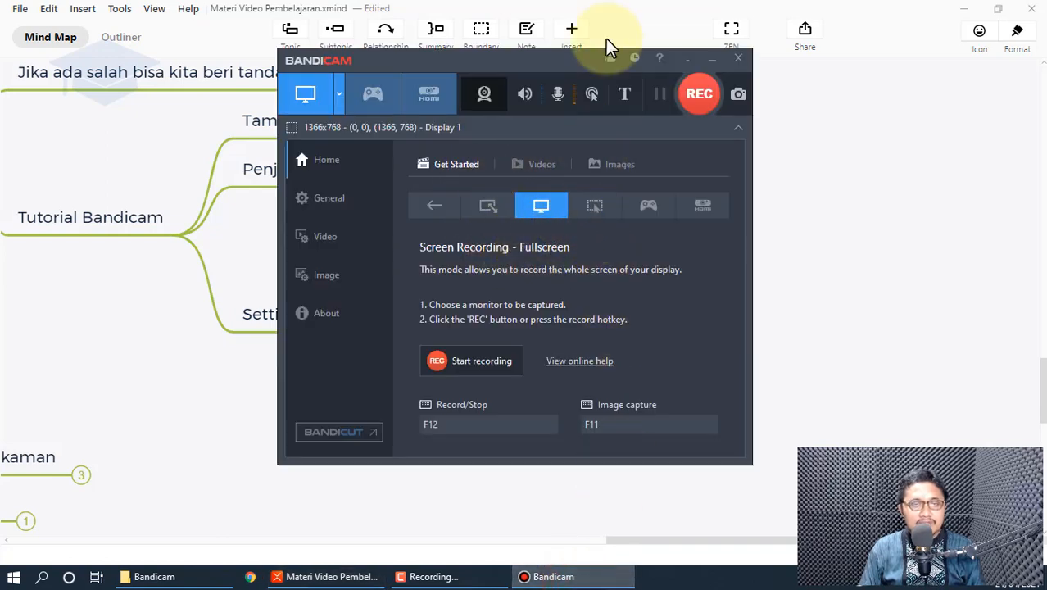
pyautogui.click(712, 59)
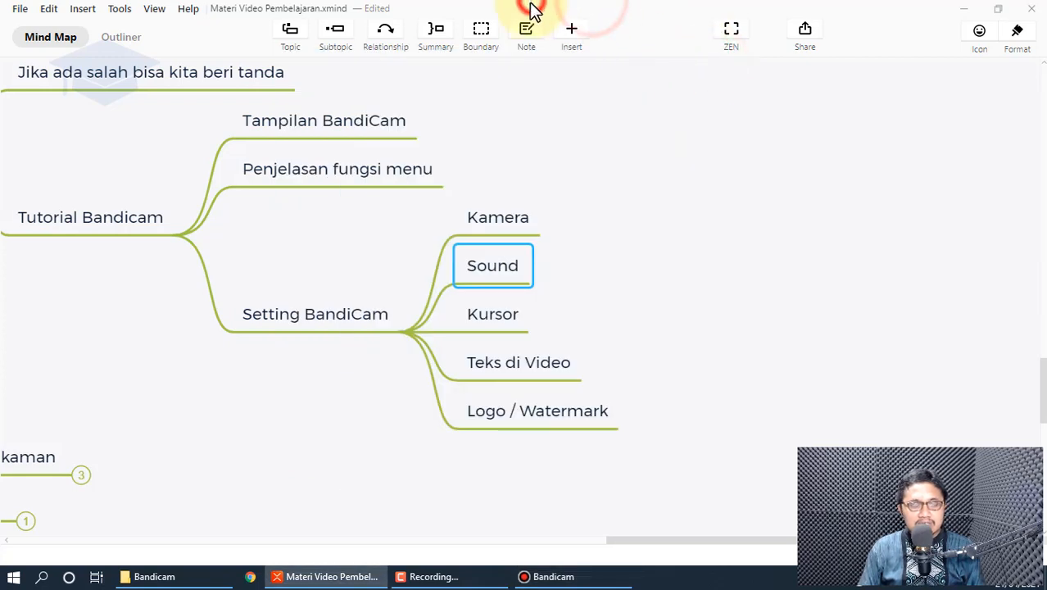
pyautogui.moveTo(495, 10)
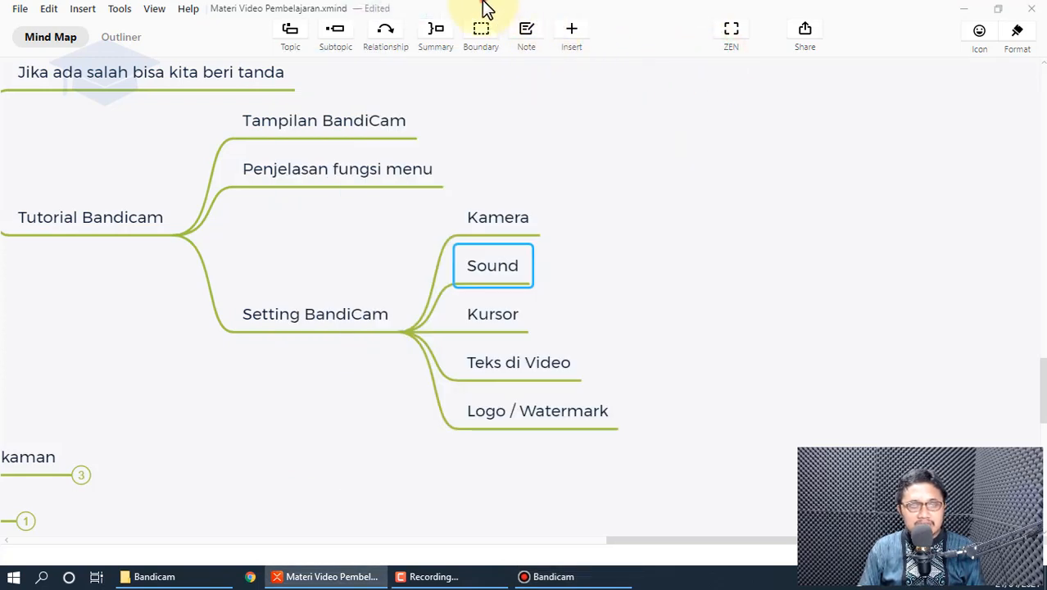
# Reveal the compact recording bar, restore the main Bandicam window, and start and stop a fullscreen recording of Display 1
pyautogui.click(483, 2)
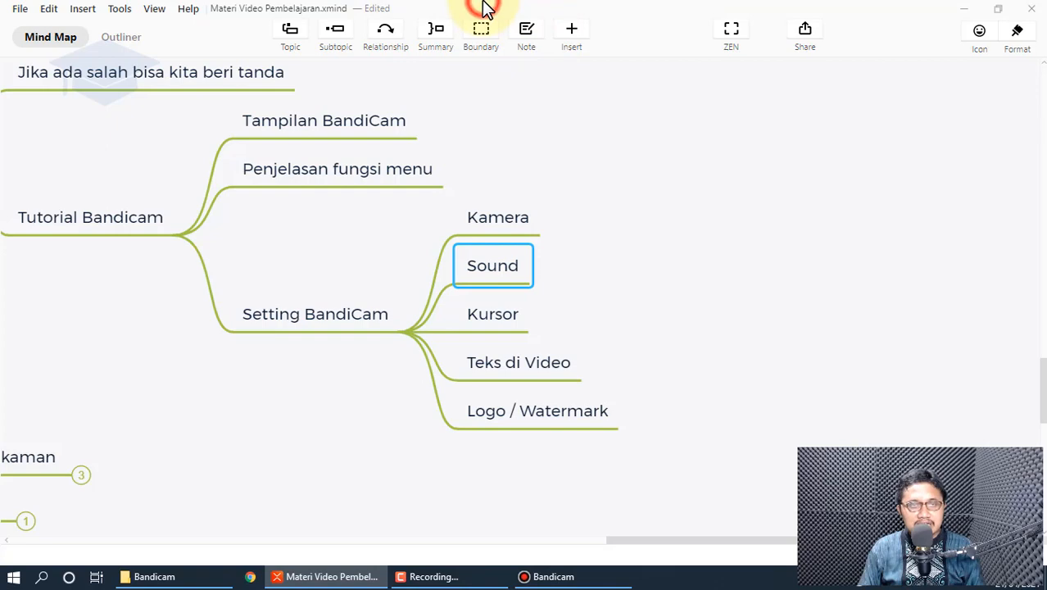
pyautogui.click(551, 2)
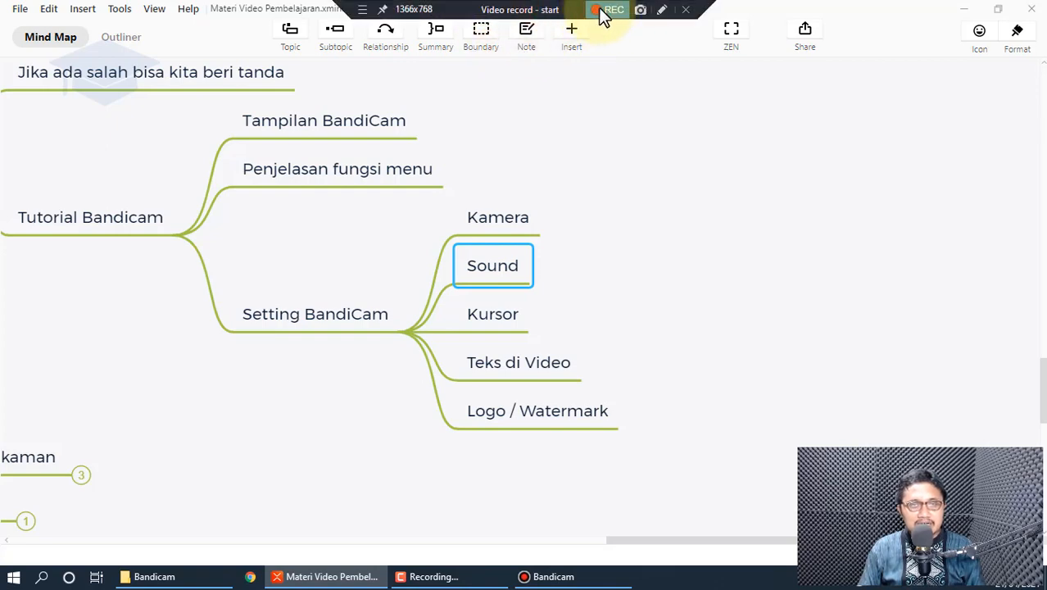
pyautogui.click(573, 577)
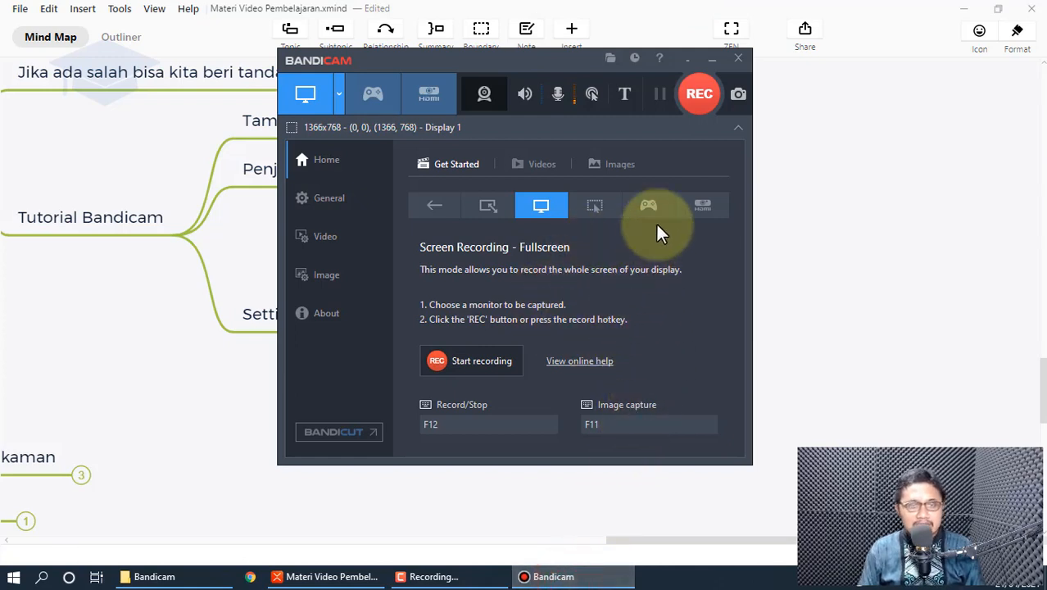
pyautogui.click(689, 94)
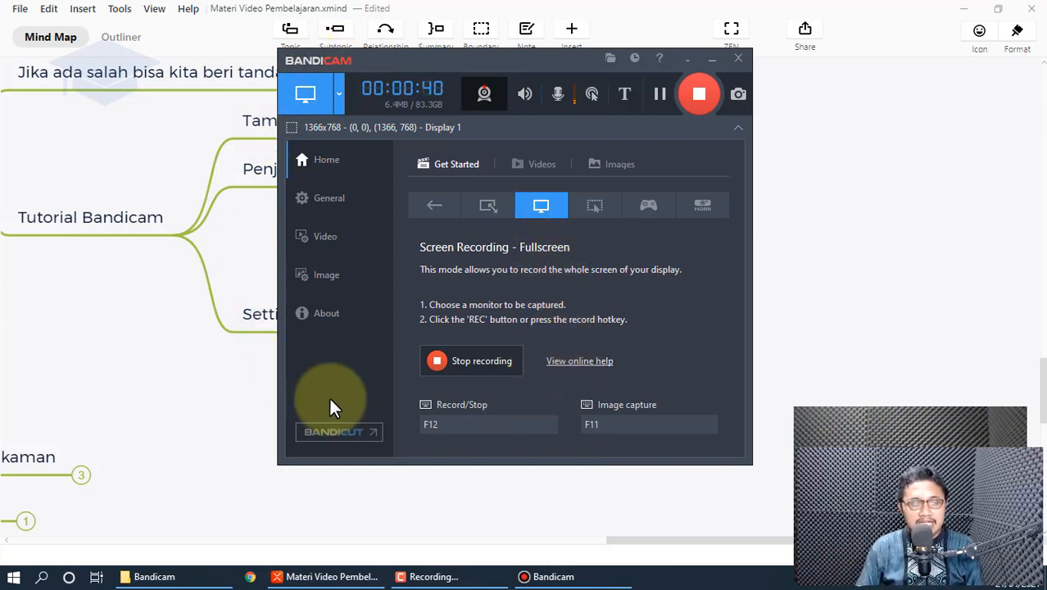
pyautogui.click(698, 93)
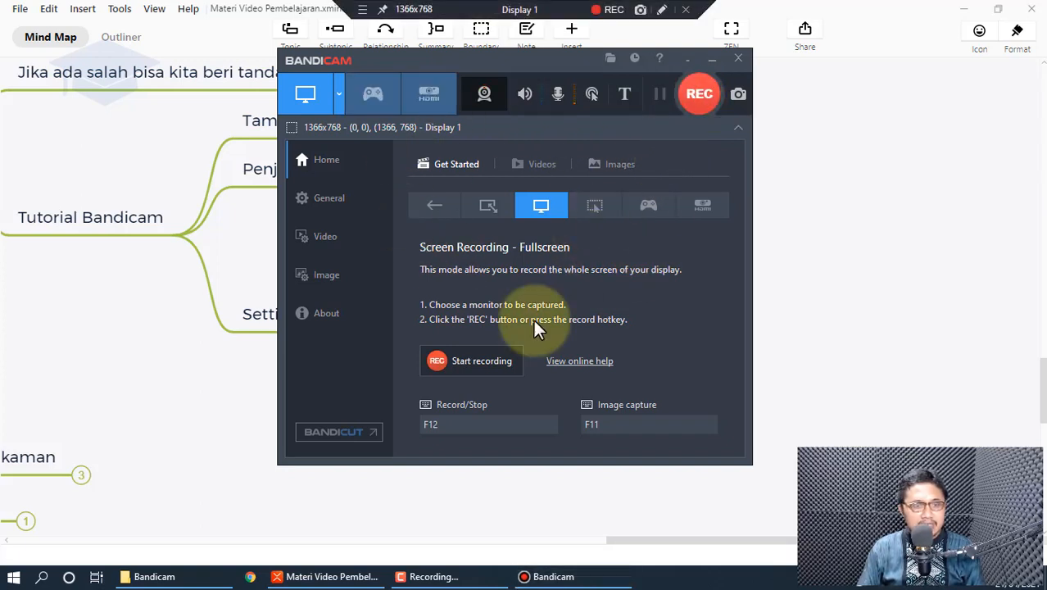
# Switch to the File Explorer window with the Bandicam recordings folder and sort its files by type
pyautogui.click(201, 576)
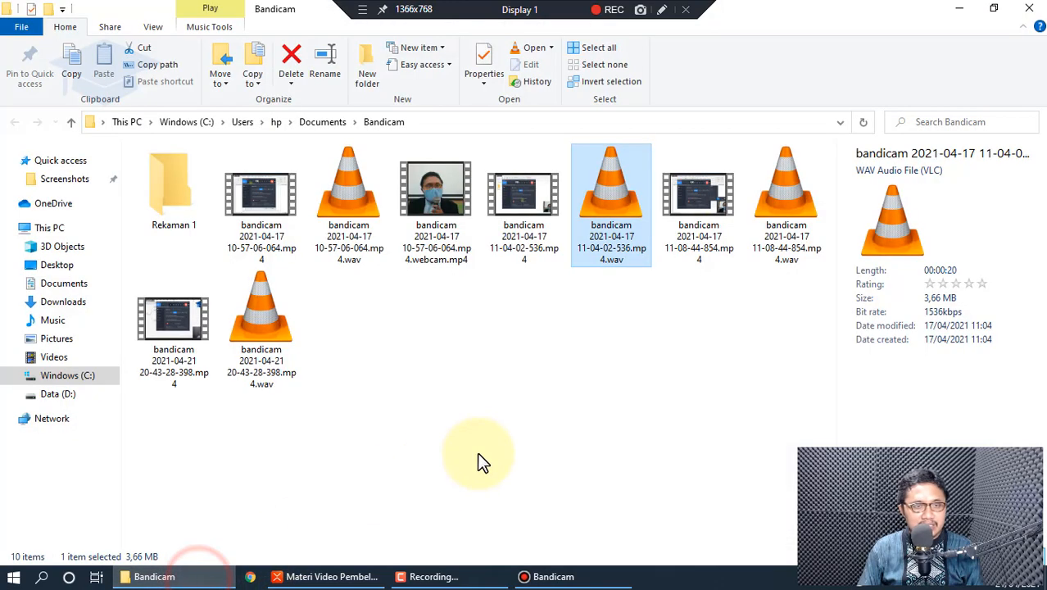
pyautogui.click(457, 320)
pyautogui.rightClick(457, 320)
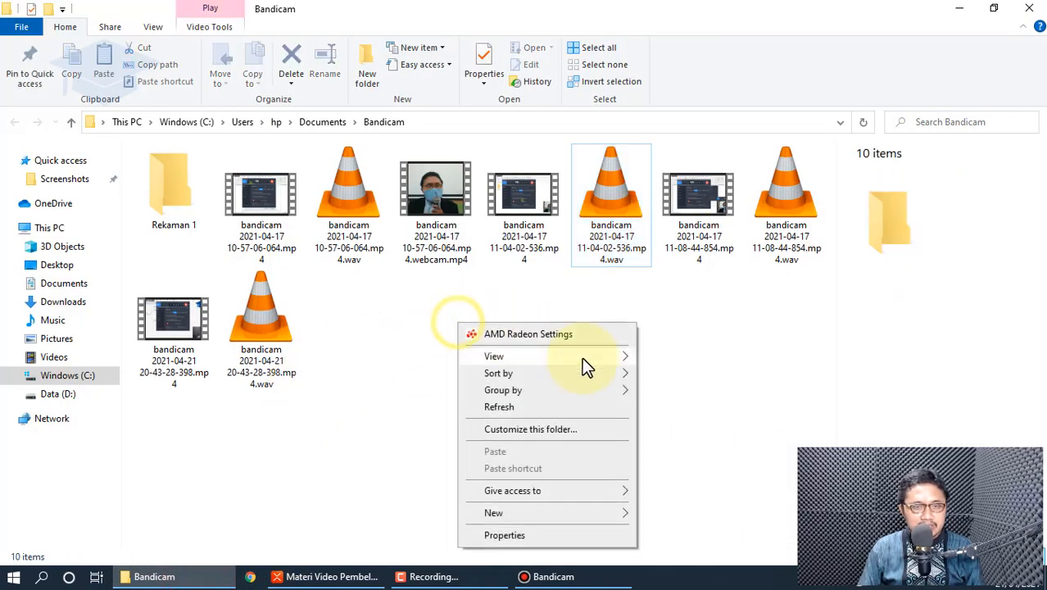
pyautogui.moveTo(591, 370)
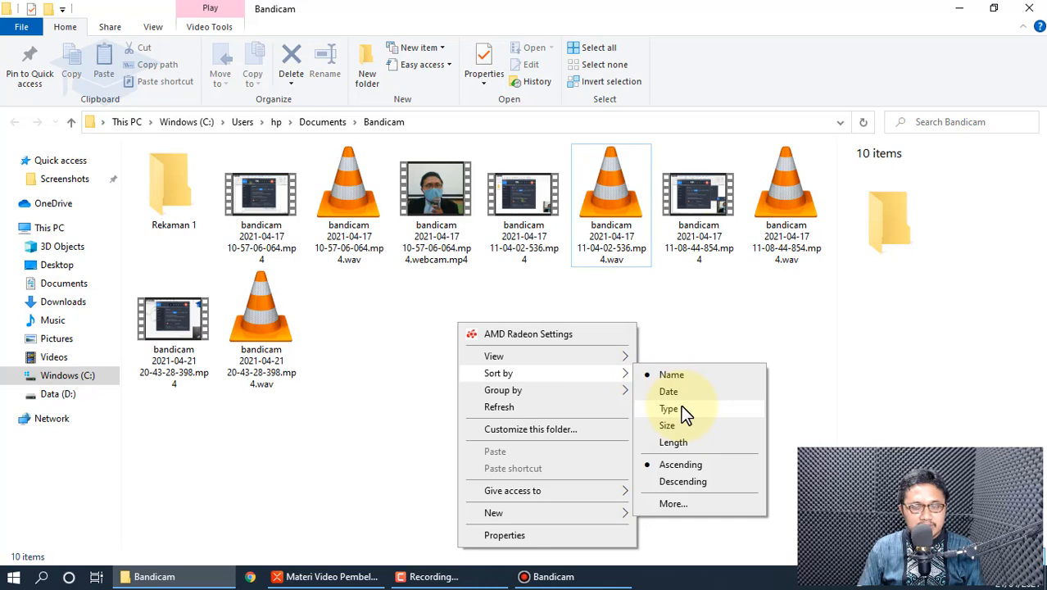
pyautogui.click(681, 405)
# Group the files in the recordings folder by type and sort them by date
pyautogui.rightClick(553, 322)
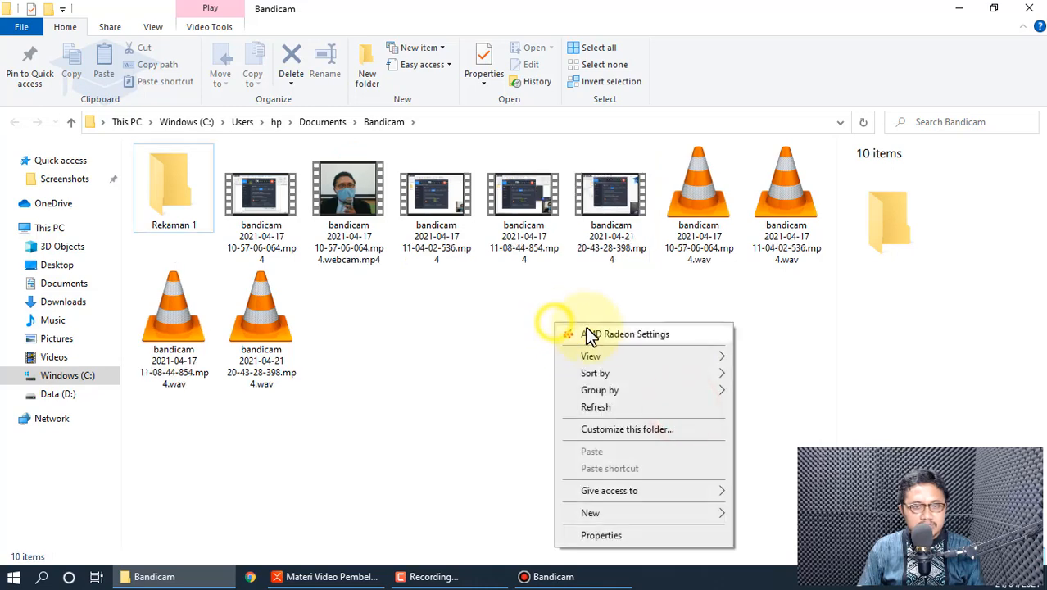
pyautogui.moveTo(643, 391)
pyautogui.click(764, 424)
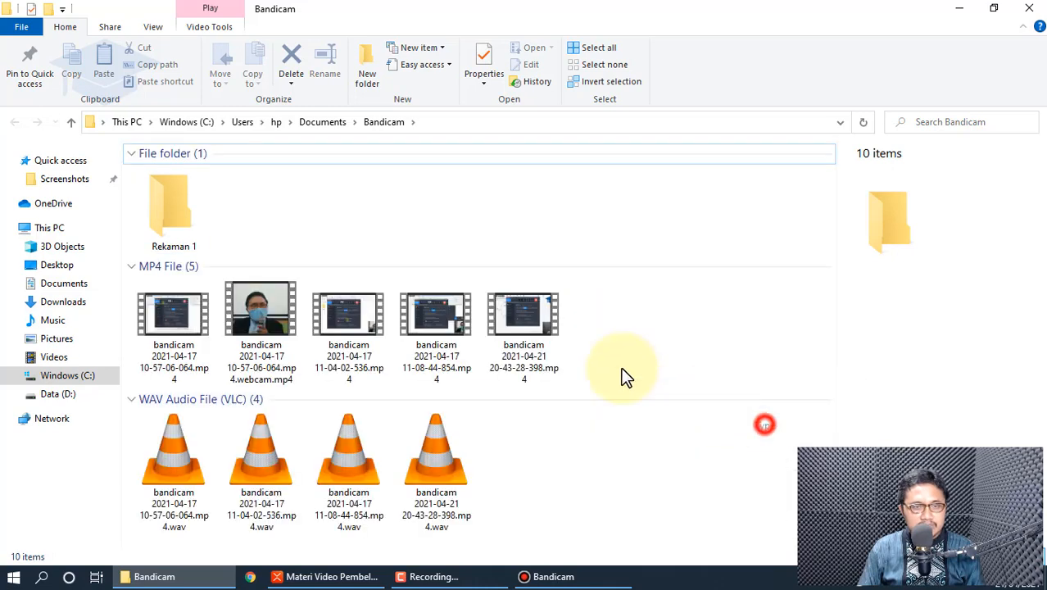
pyautogui.rightClick(601, 221)
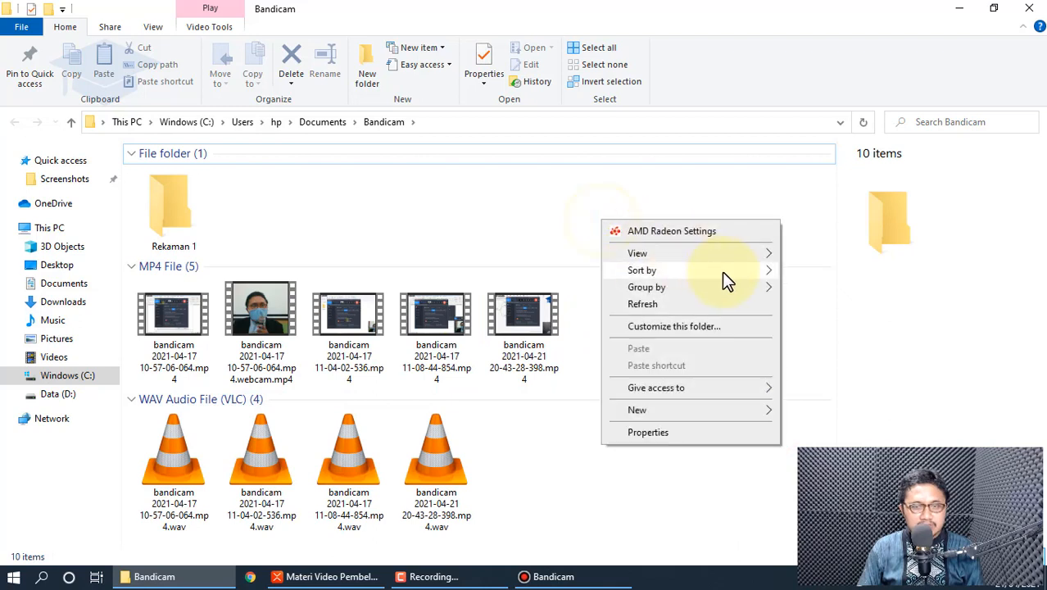
pyautogui.moveTo(723, 272)
pyautogui.click(839, 295)
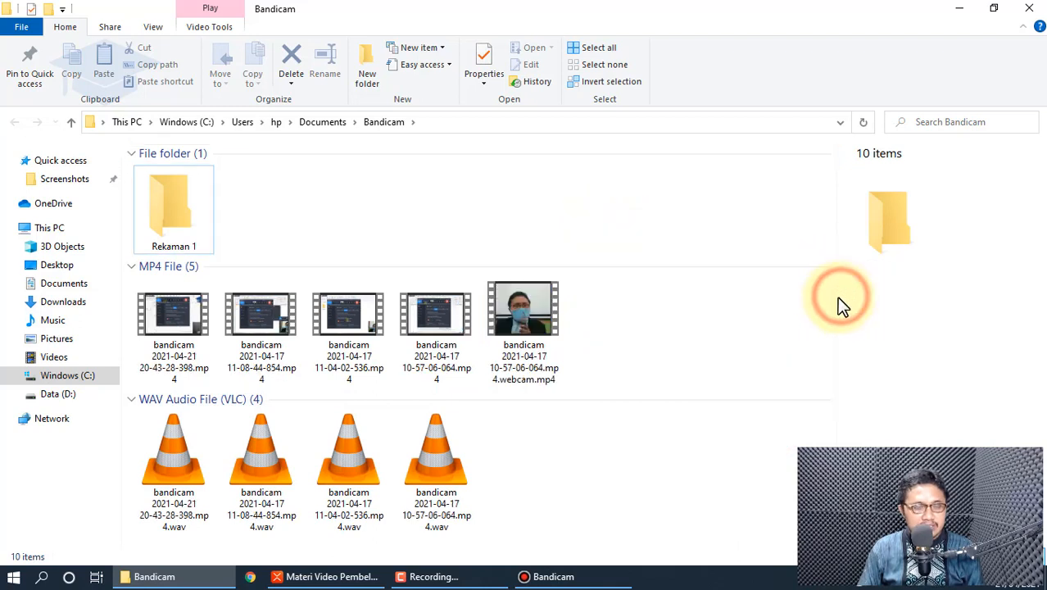
# Play the newest MP4 recording, pause it to check its text, logo and webcam overlays, and close the player
pyautogui.click(177, 313)
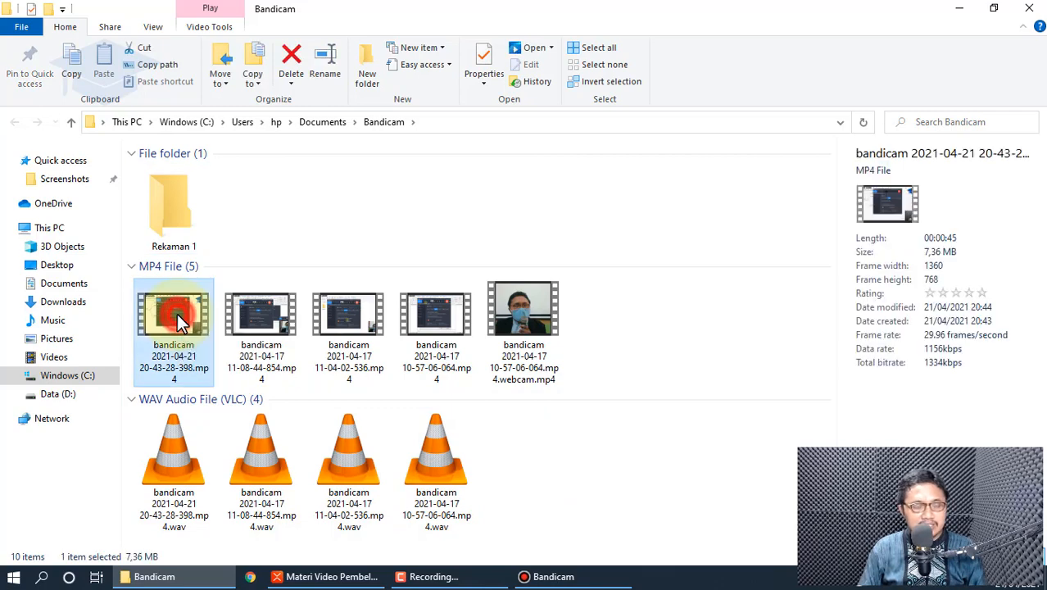
pyautogui.doubleClick(177, 313)
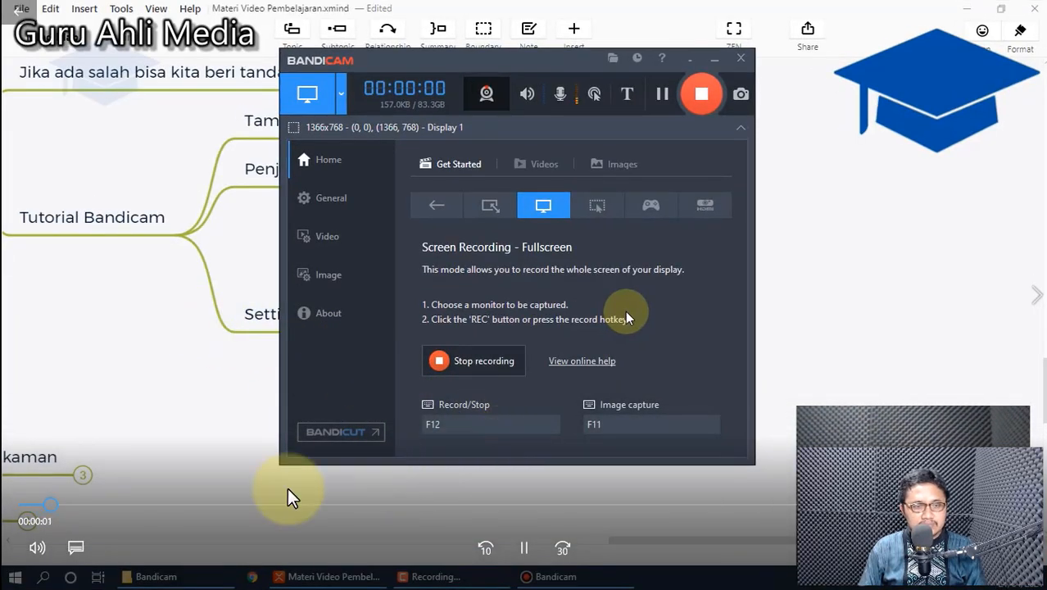
pyautogui.click(524, 547)
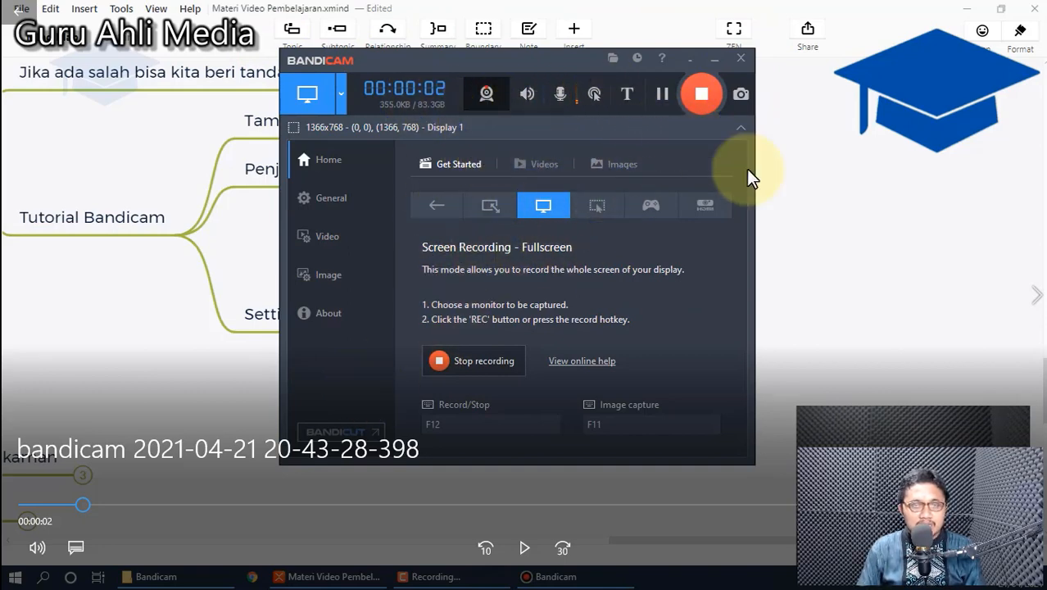
pyautogui.doubleClick(831, 240)
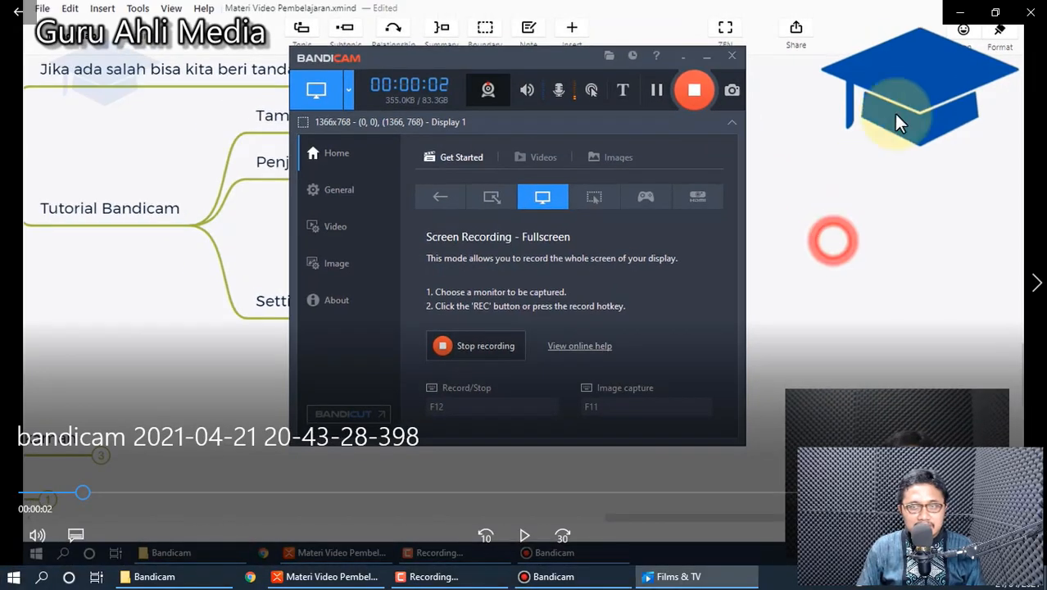
pyautogui.click(1035, 16)
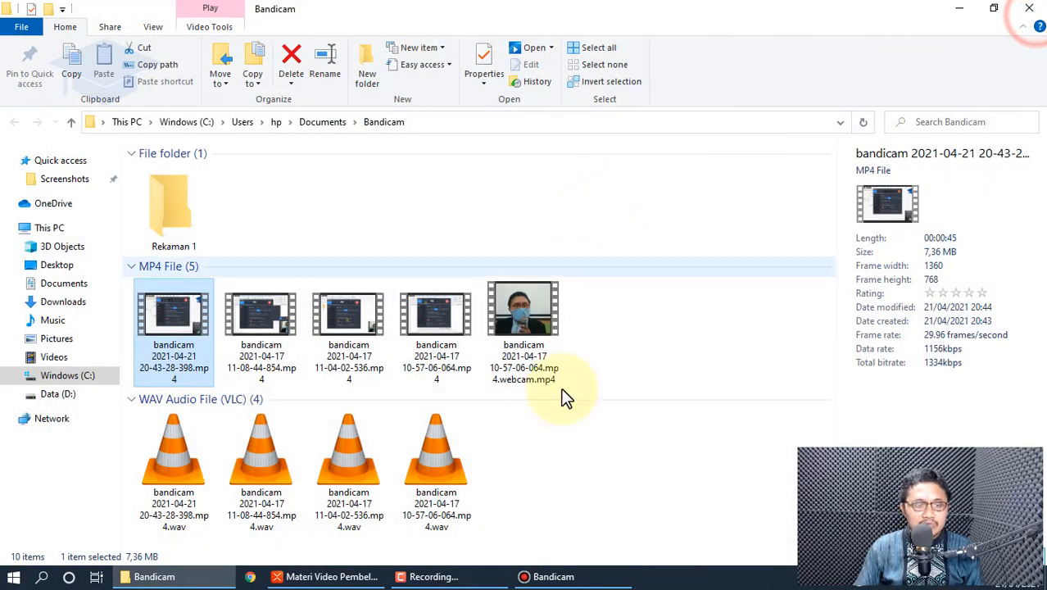
# Bring up the main Bandicam window, minimise it to the system tray and reveal the compact recording bar for Display 1
pyautogui.click(592, 577)
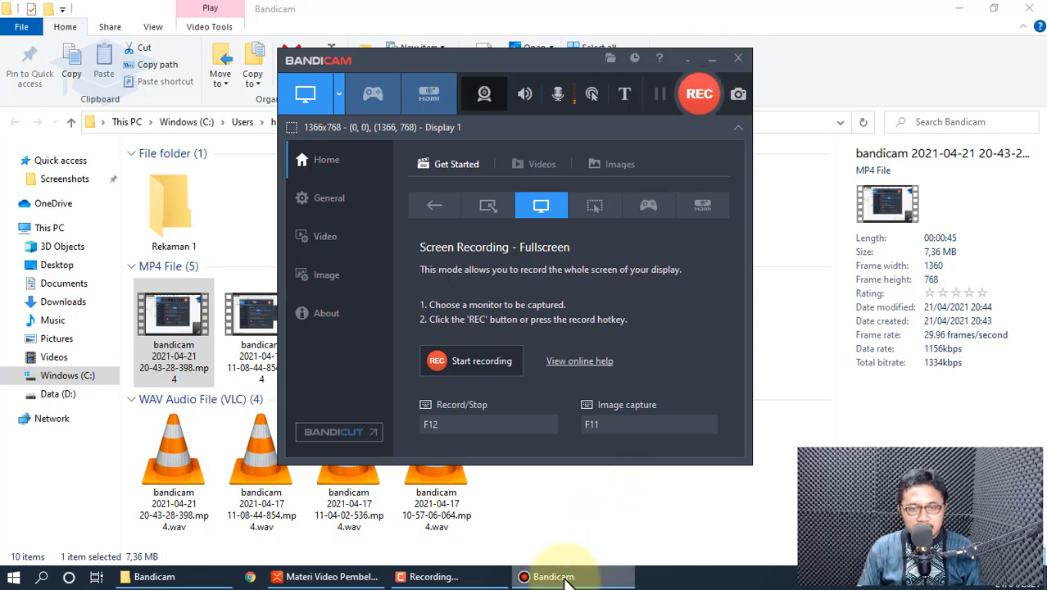
pyautogui.click(686, 59)
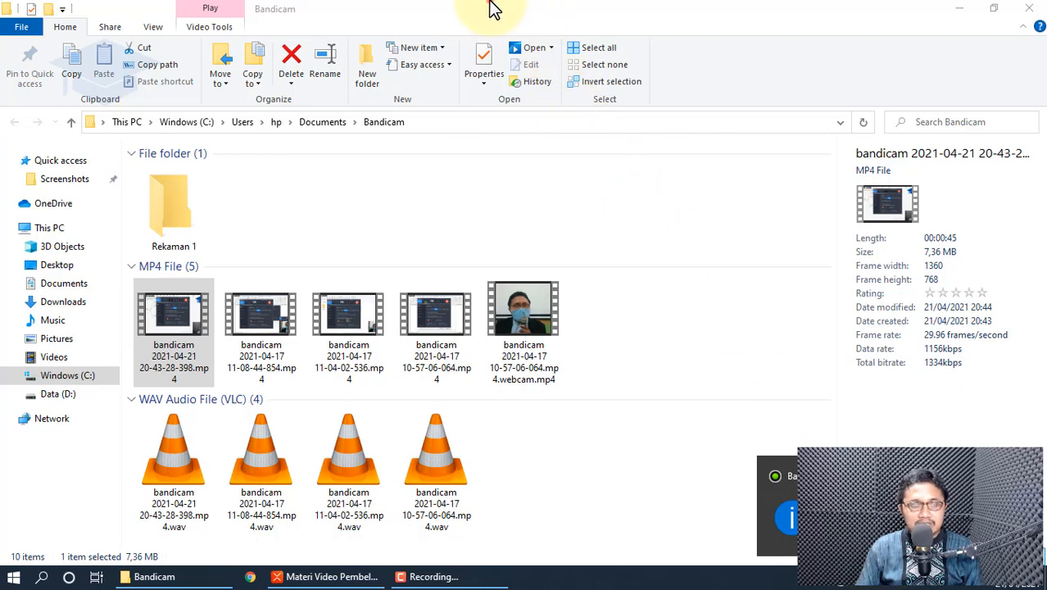
pyautogui.moveTo(496, 12)
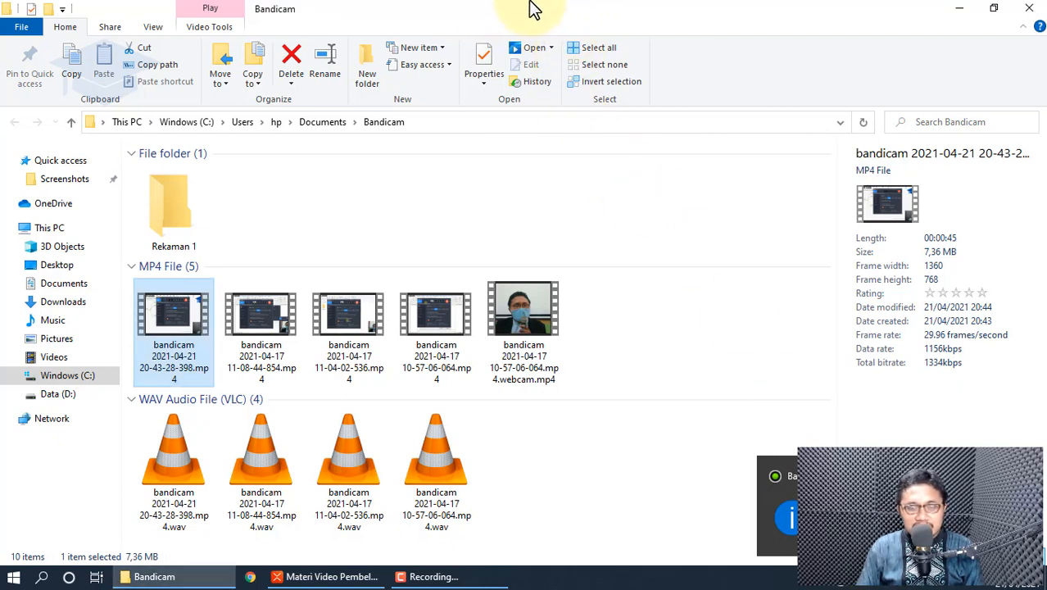
pyautogui.click(473, 6)
pyautogui.moveTo(557, 10)
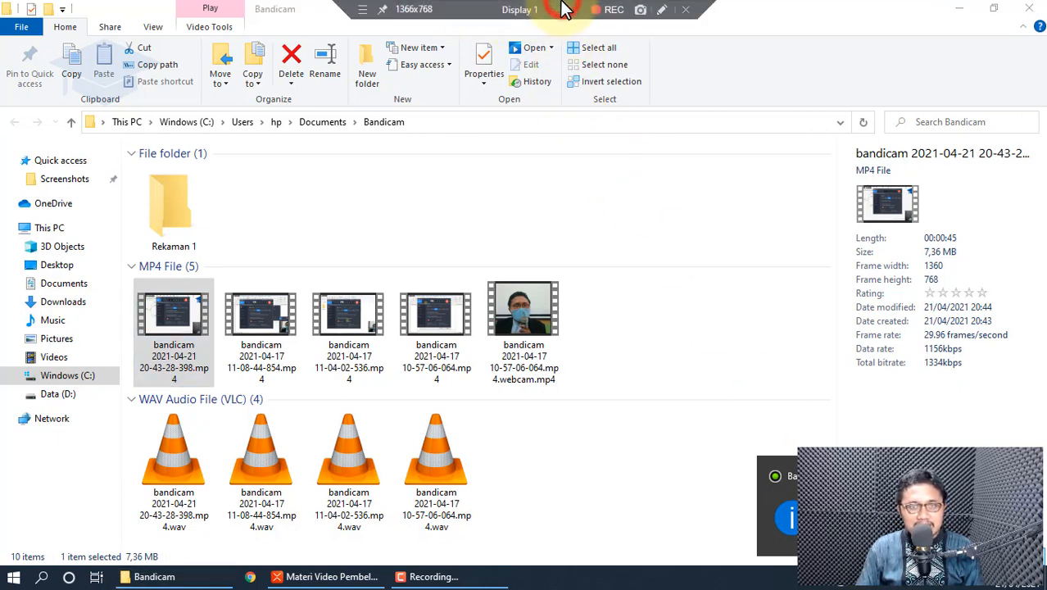
pyautogui.click(611, 12)
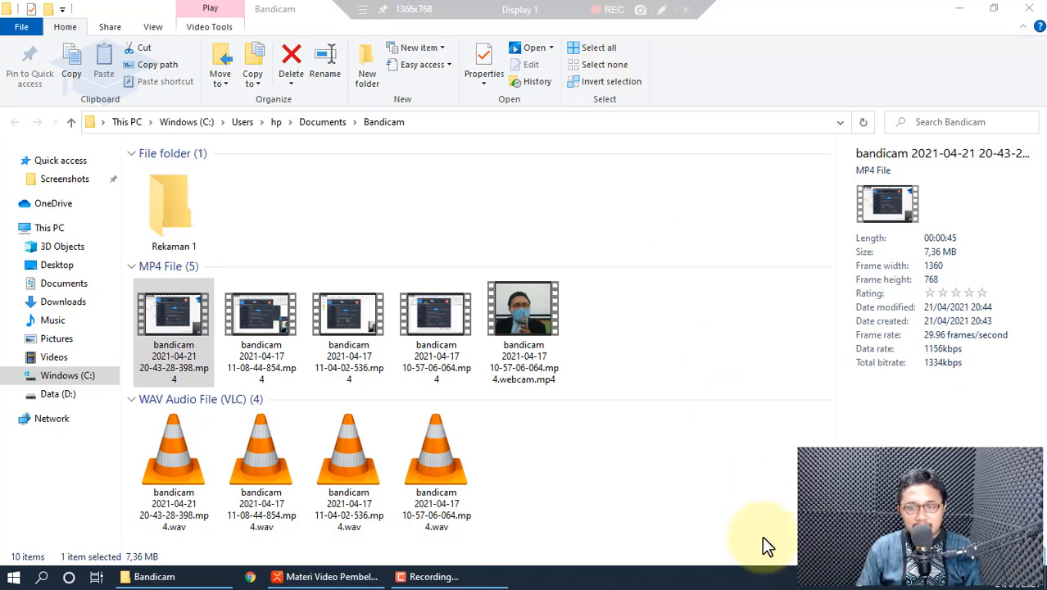
# Restore the Bandicam window from the system tray and minimise it to the taskbar
pyautogui.click(885, 585)
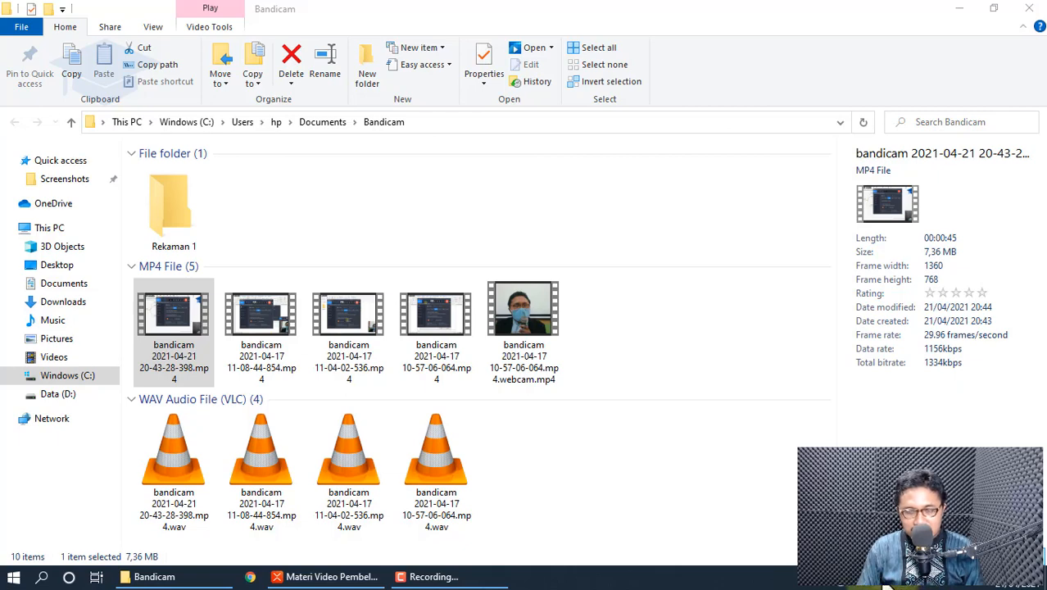
pyautogui.doubleClick(887, 585)
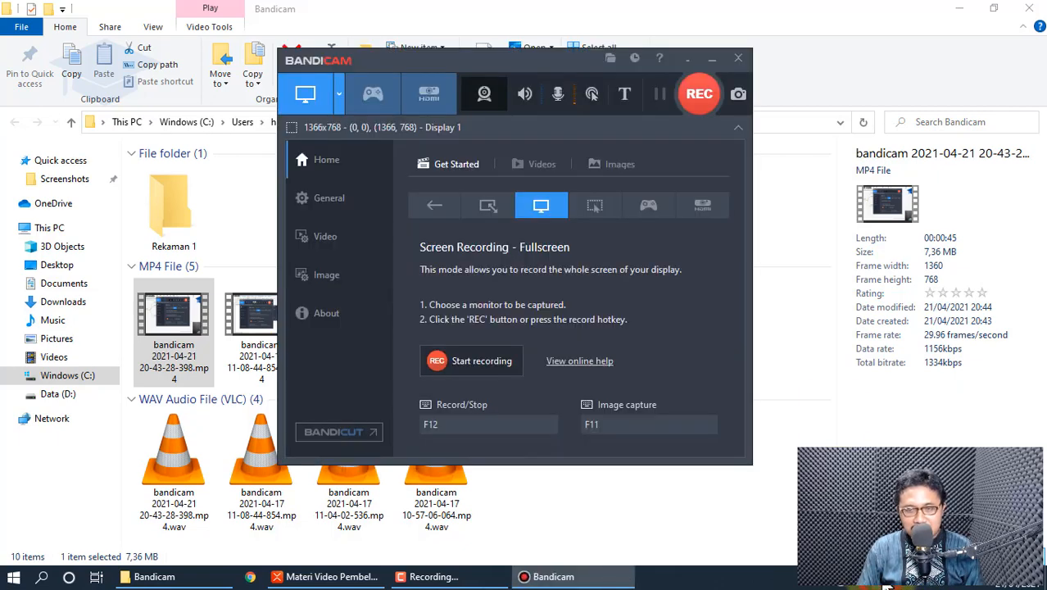
pyautogui.click(711, 59)
# Restore the Bandicam window, close the recordings folder window and reopen the output folder from Bandicam
pyautogui.click(579, 576)
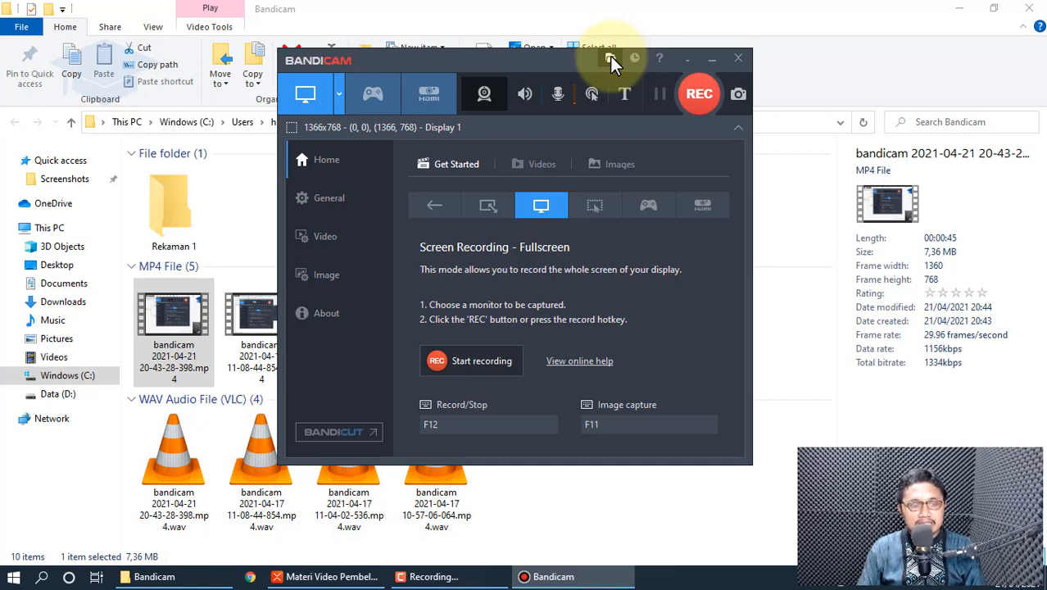
pyautogui.click(1029, 8)
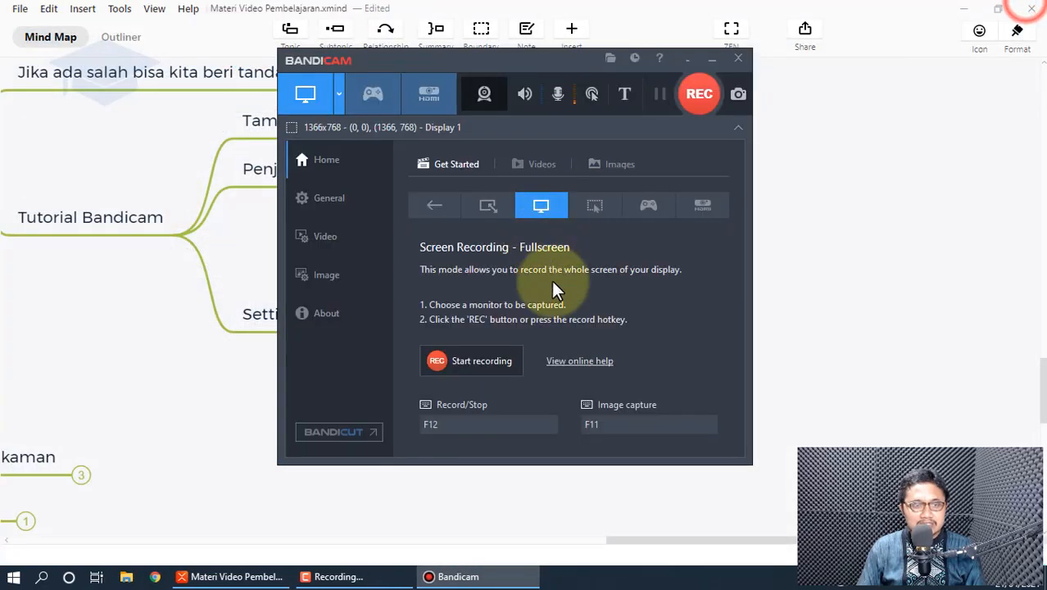
pyautogui.click(612, 59)
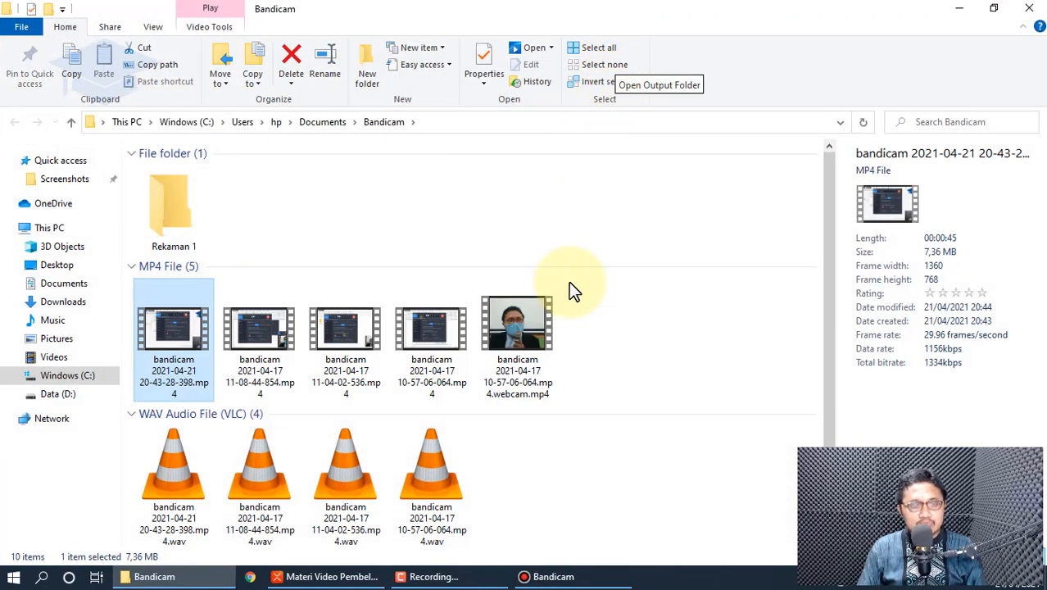
# Minimise Bandicam to the system tray and make a short fullscreen recording of Display 1 from the compact recording bar
pyautogui.click(553, 576)
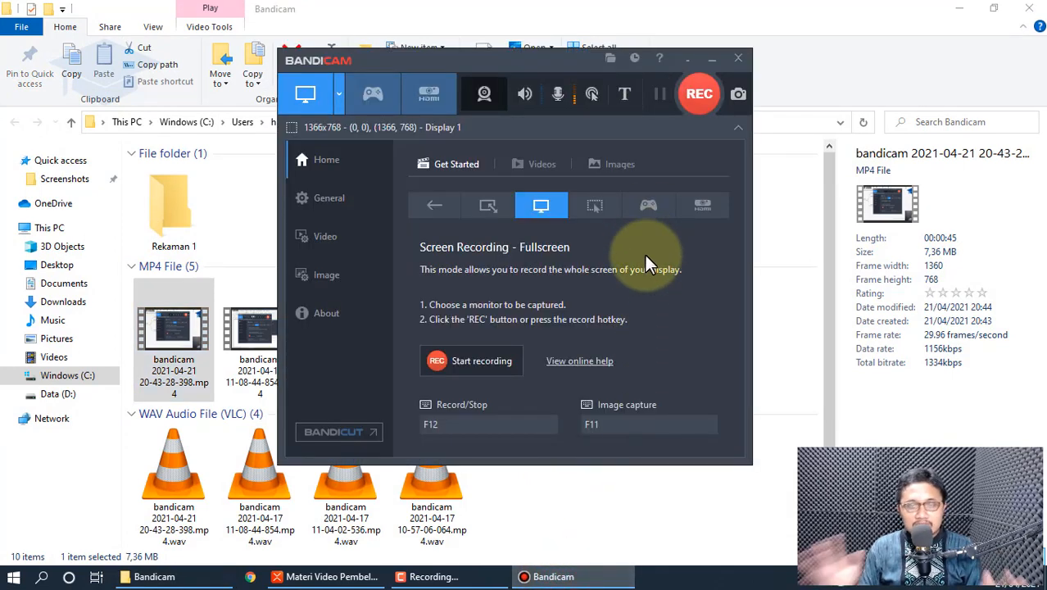
pyautogui.click(687, 60)
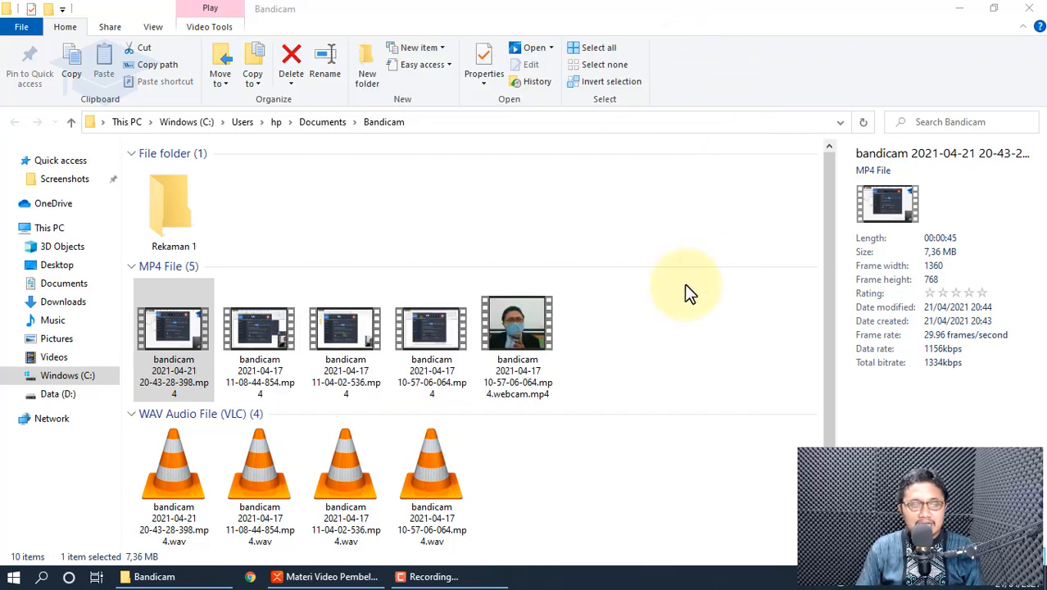
pyautogui.click(578, 131)
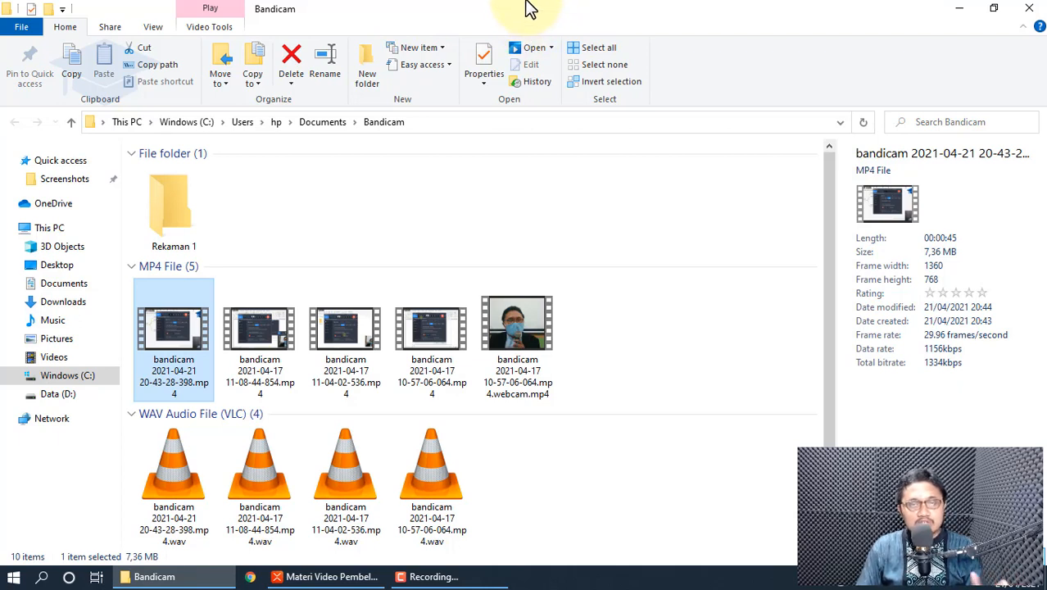
pyautogui.moveTo(529, 8)
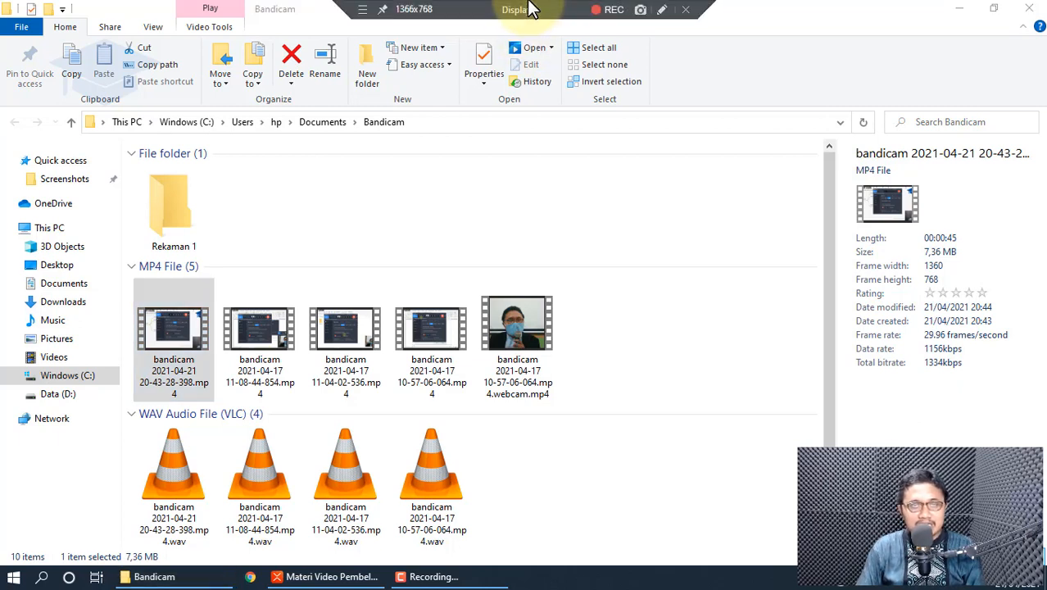
pyautogui.click(608, 15)
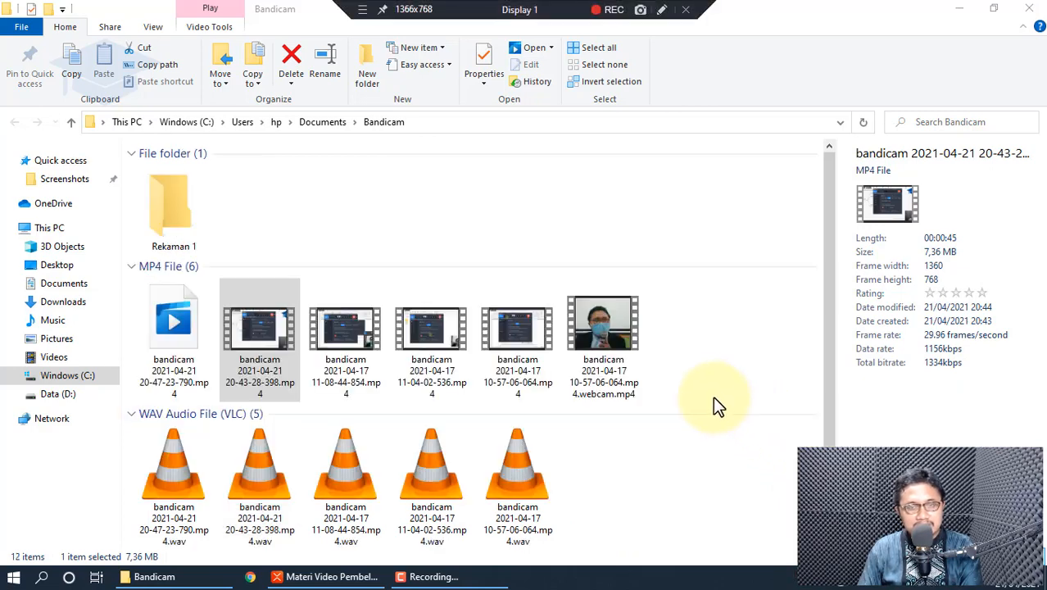
# Play the newest MP4 recording, close the player, and restore the Bandicam window from the system tray
pyautogui.click(174, 332)
pyautogui.doubleClick(174, 332)
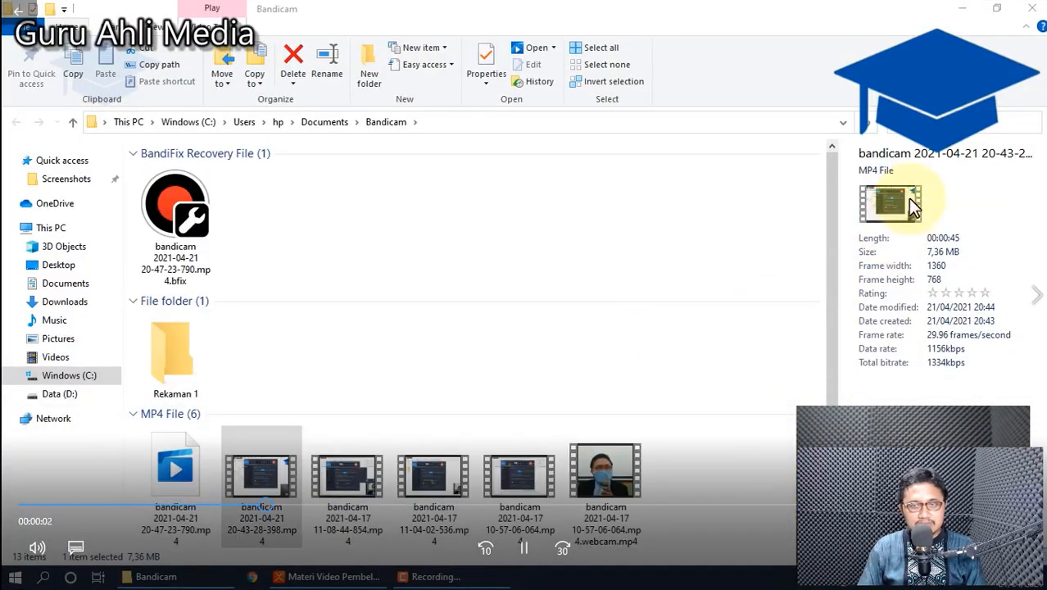
pyautogui.doubleClick(763, 201)
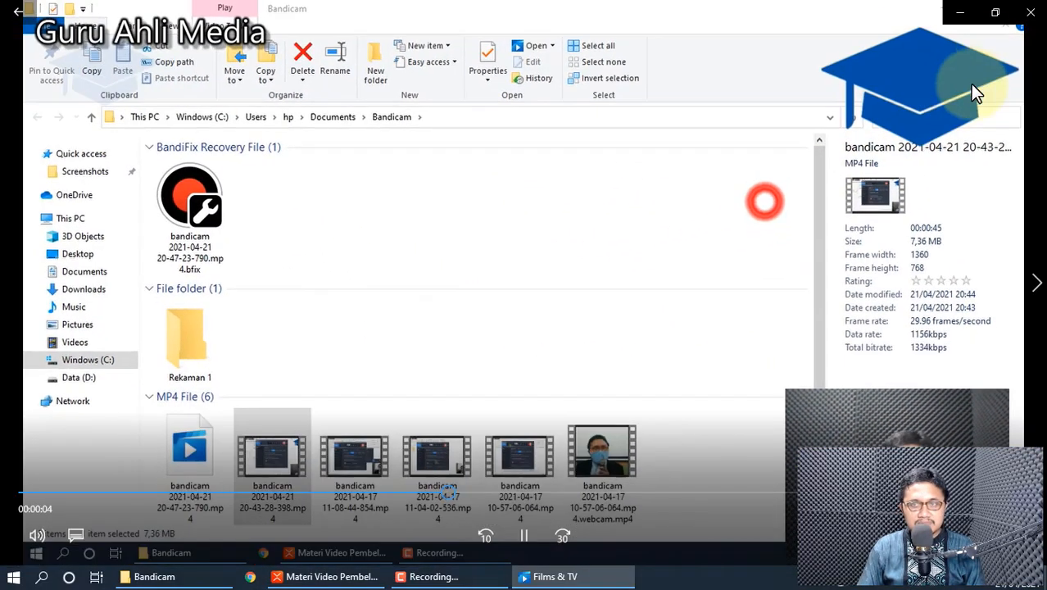
pyautogui.click(1026, 14)
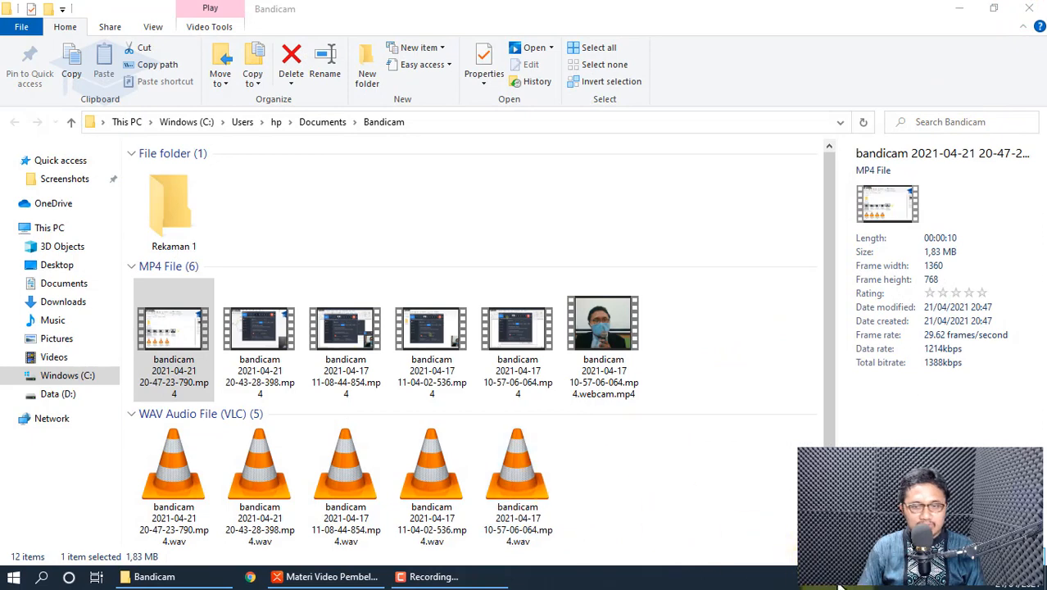
pyautogui.click(882, 583)
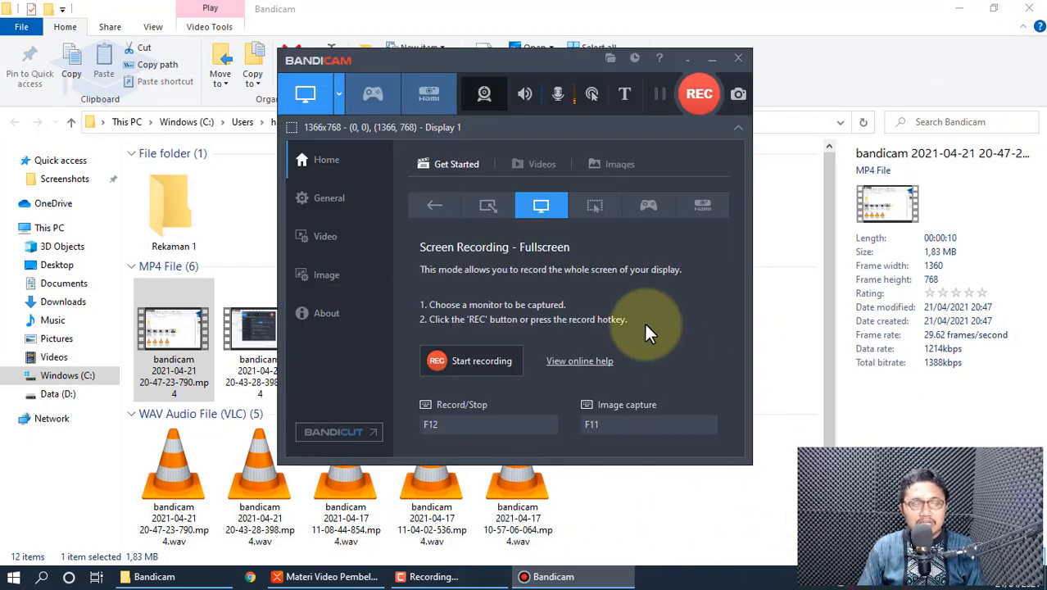